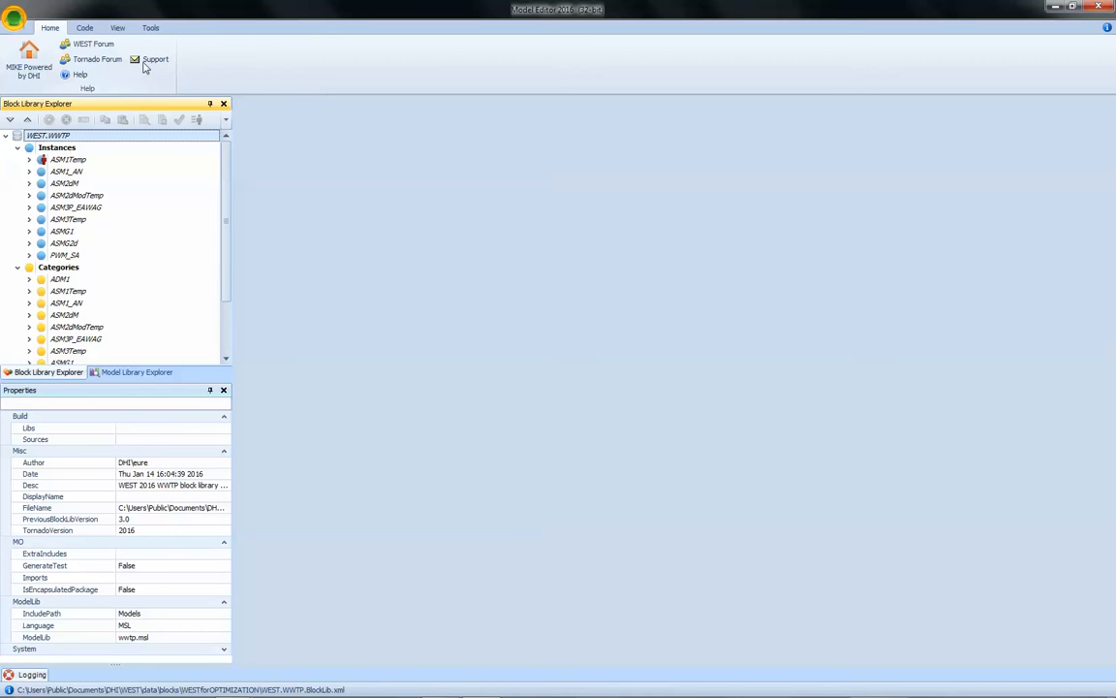
# Step: Auto-hide the object properties and duplicate the ASM1Temp category within the Categories of the block library
pyautogui.click(68, 292)
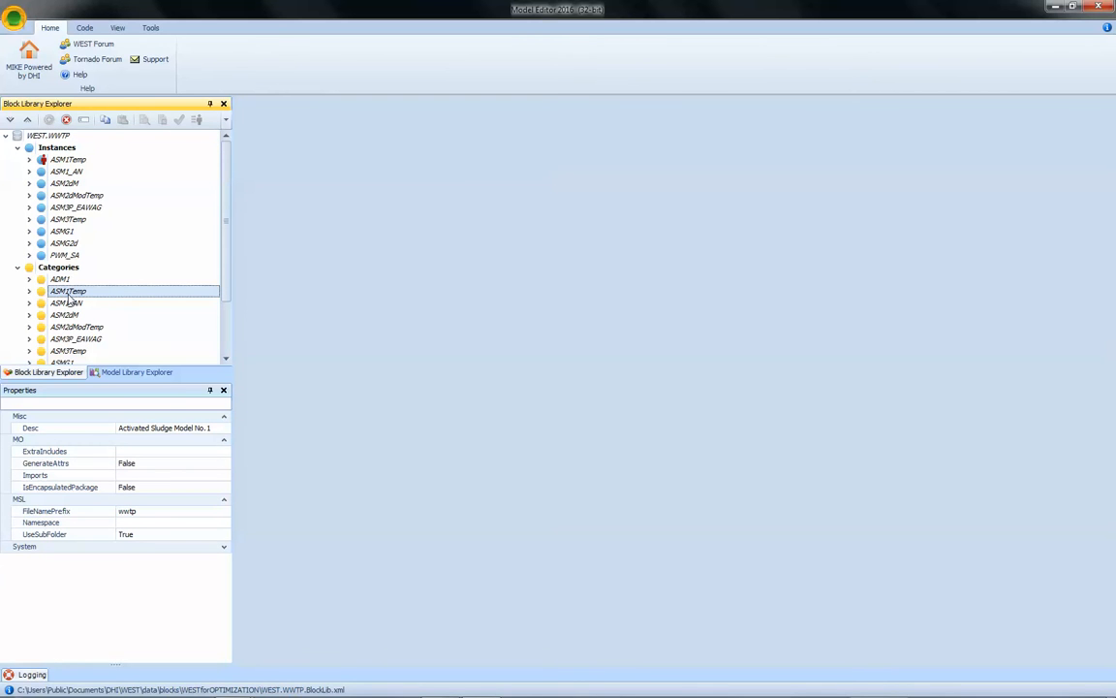
pyautogui.click(211, 391)
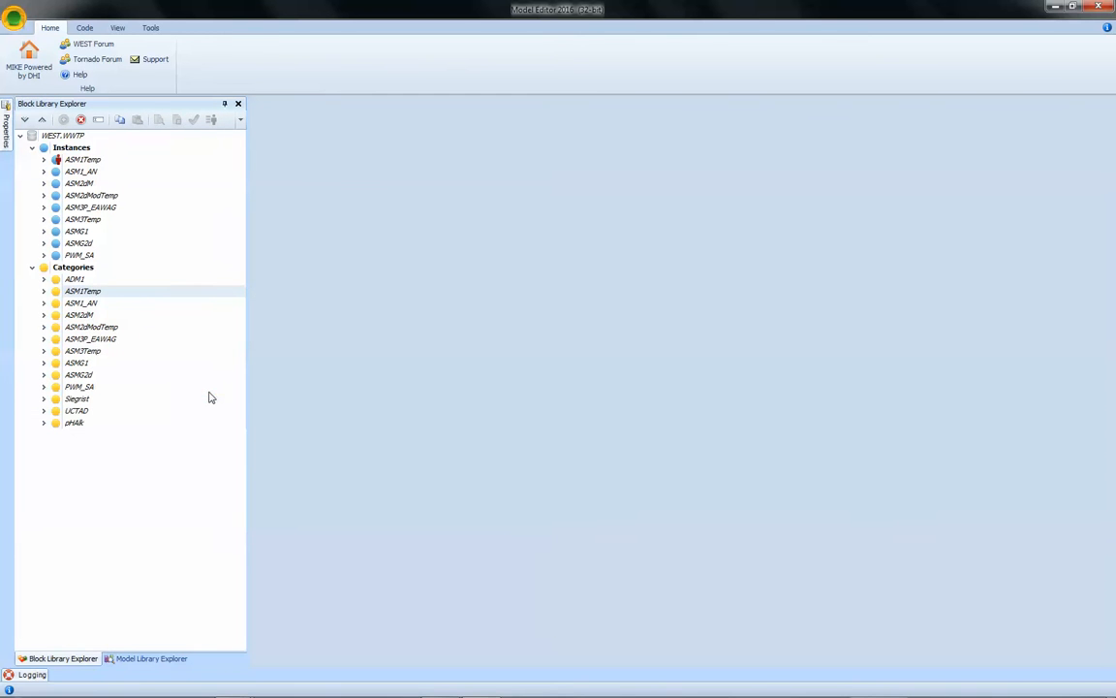
pyautogui.click(83, 292)
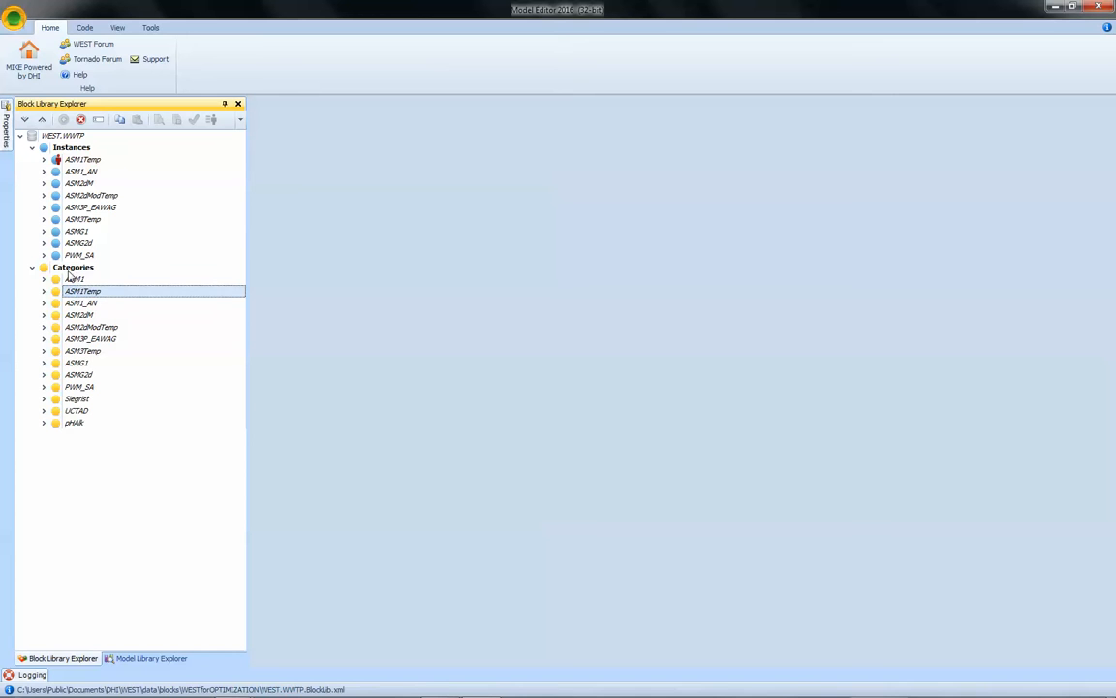
pyautogui.rightClick(101, 291)
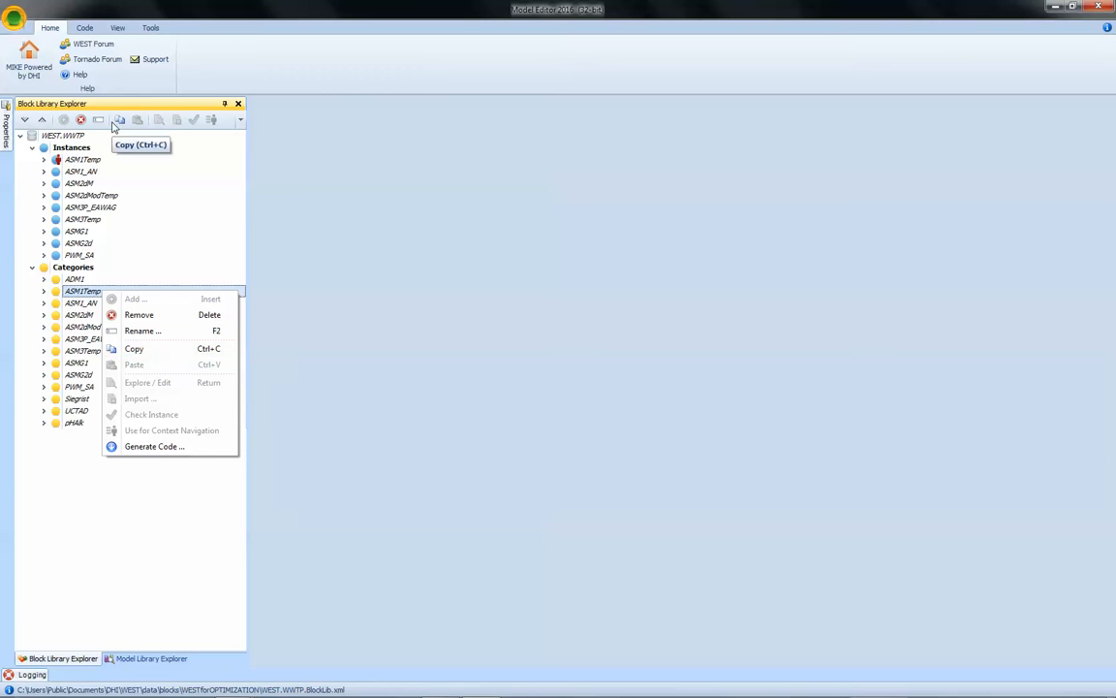
pyautogui.click(159, 355)
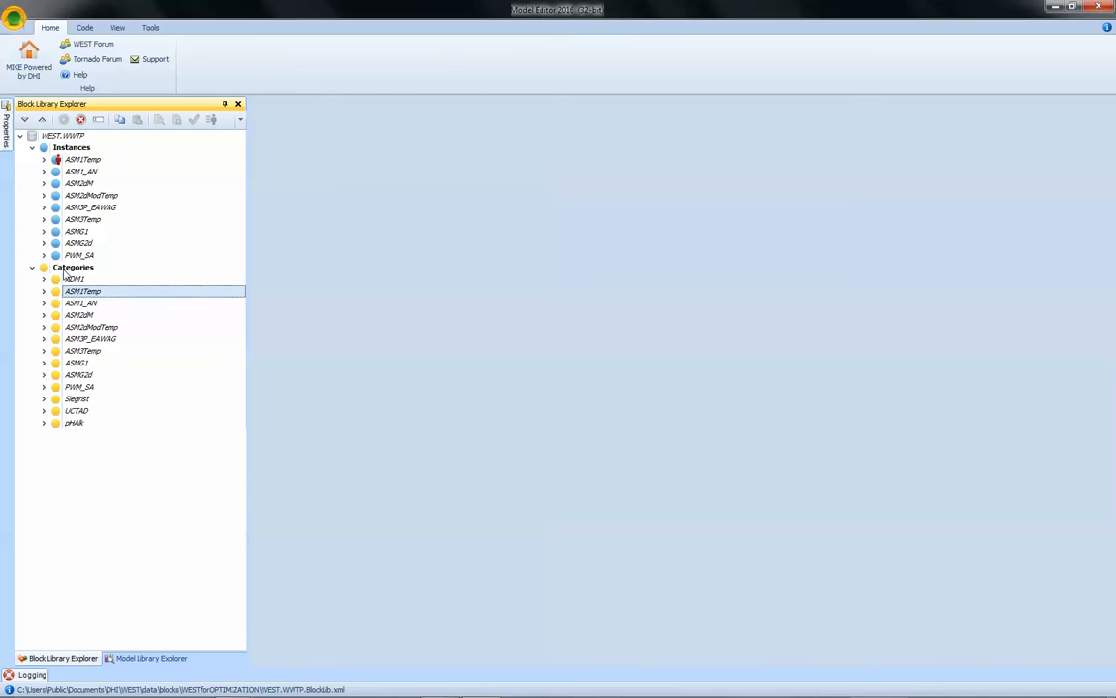
pyautogui.click(66, 270)
pyautogui.rightClick(66, 269)
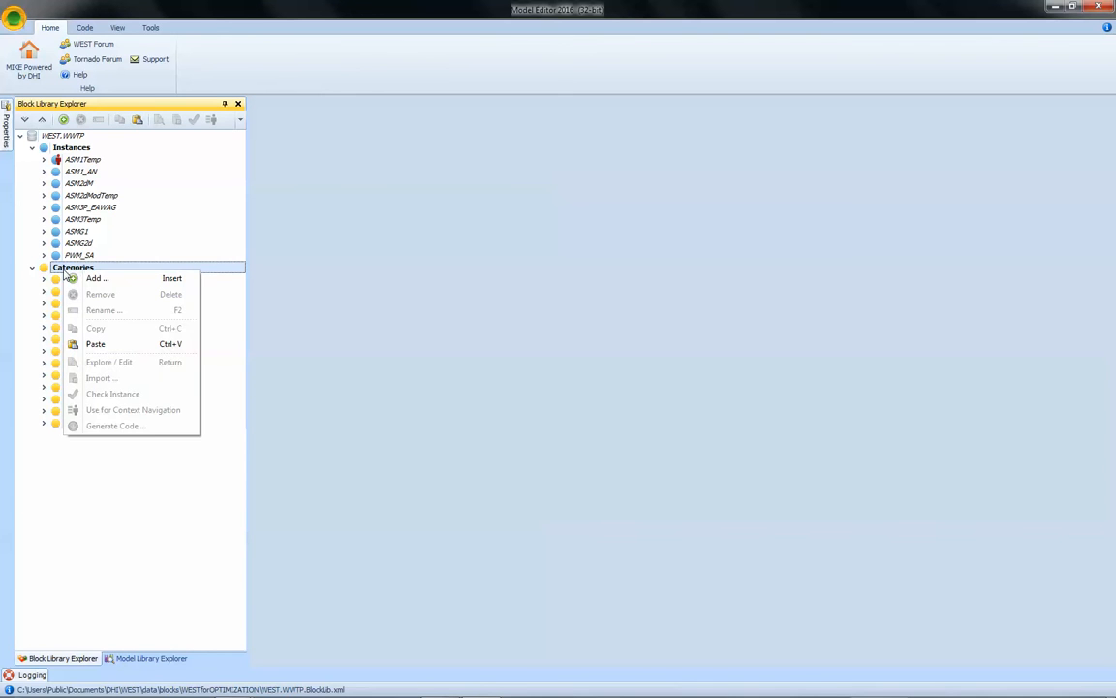
pyautogui.click(98, 345)
pyautogui.click(42, 435)
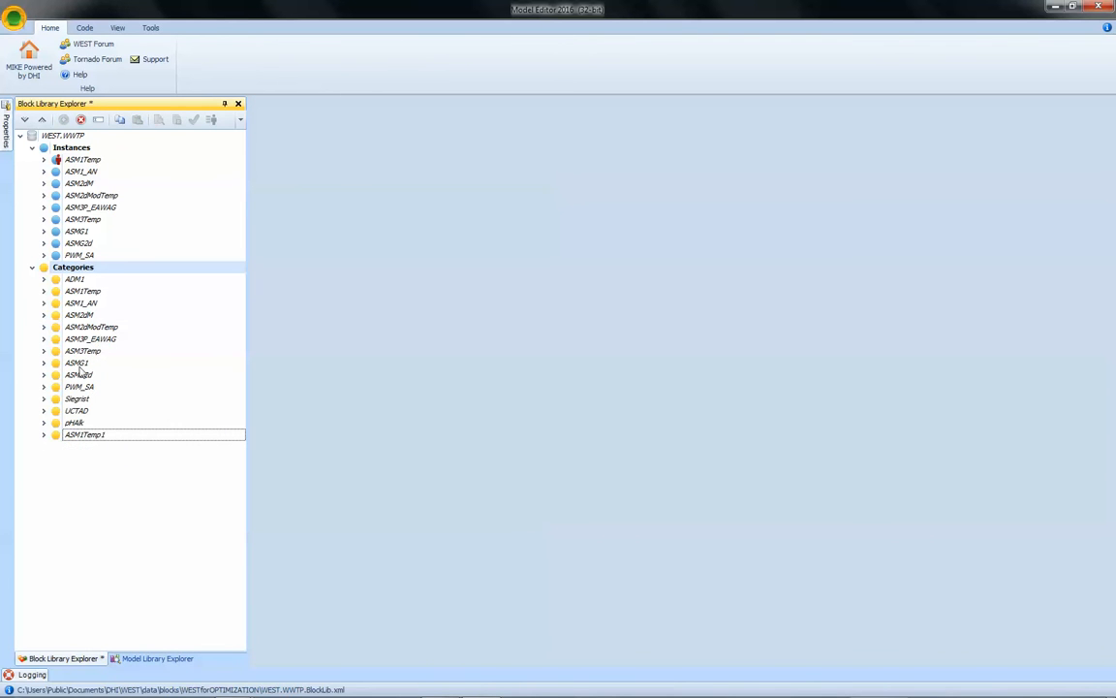
# Step: Rename the duplicated category as ASM1Mod
pyautogui.click(94, 437)
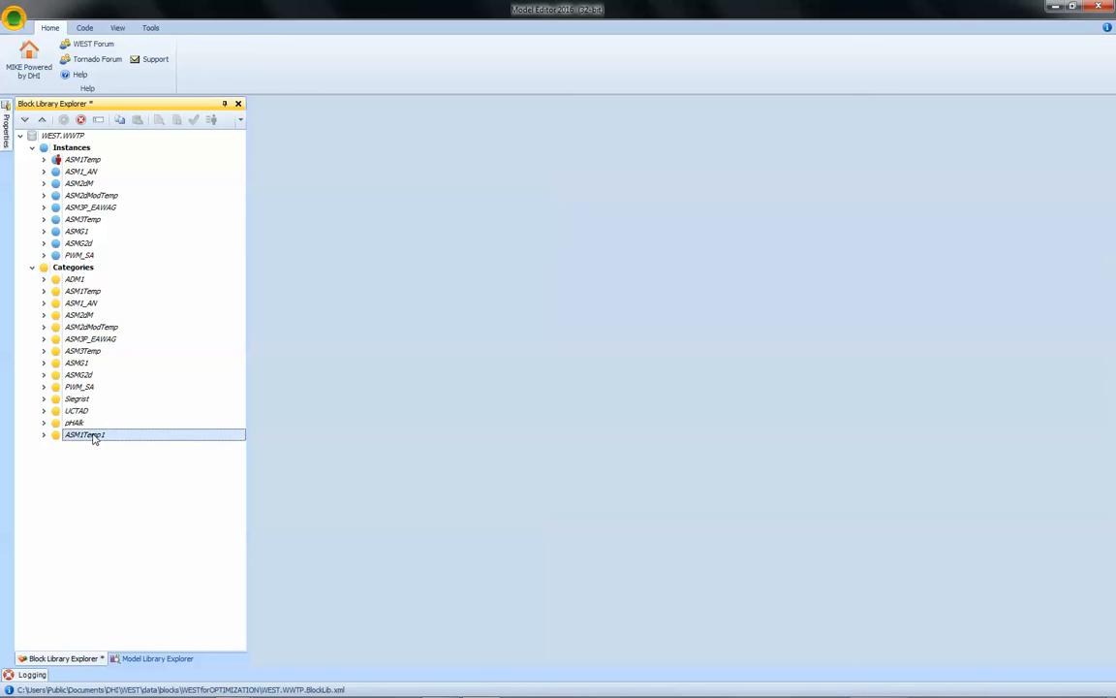
pyautogui.rightClick(94, 439)
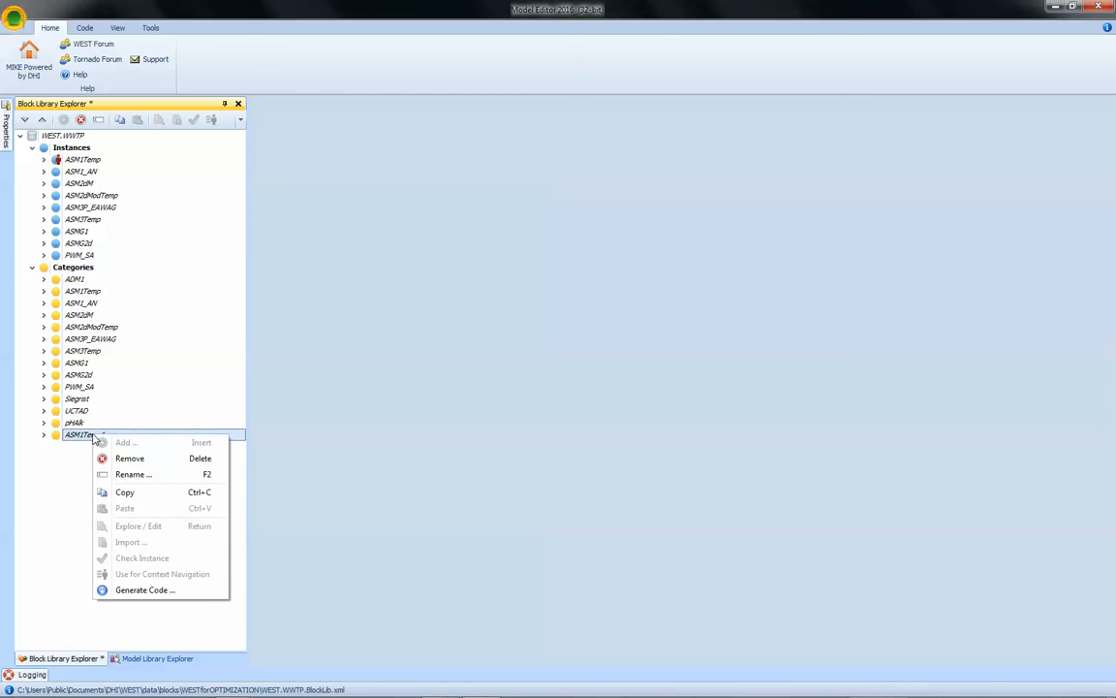
pyautogui.click(126, 475)
pyautogui.click(493, 333)
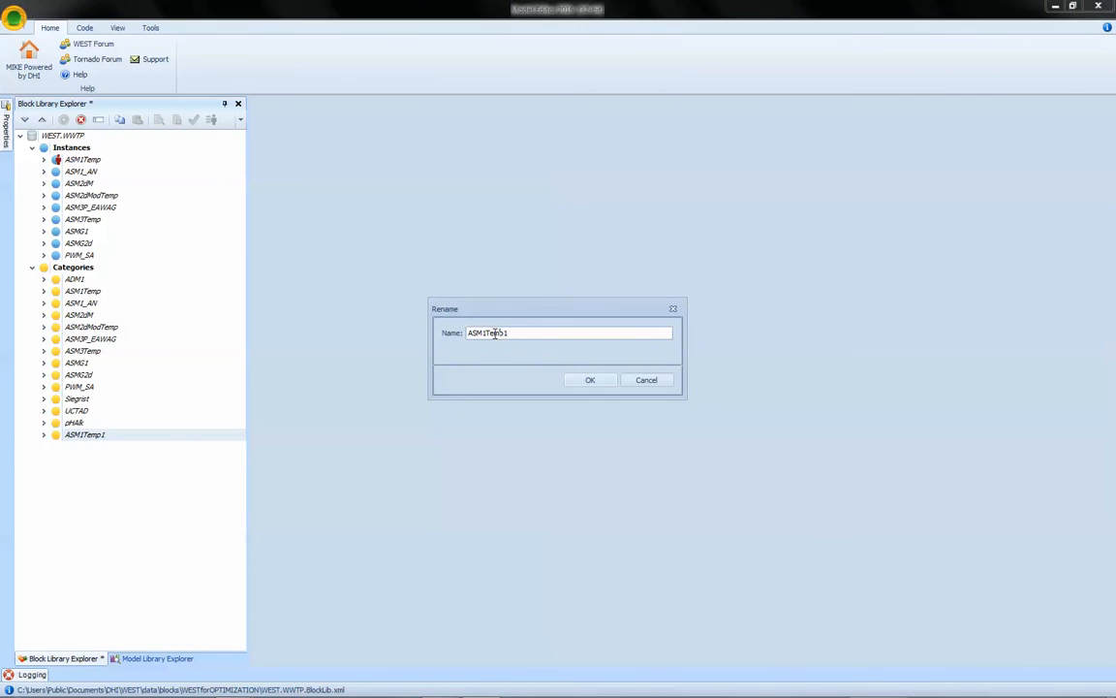
pyautogui.moveTo(486, 333); pyautogui.dragTo(520, 333)
pyautogui.write('Mod')
pyautogui.press('Return')
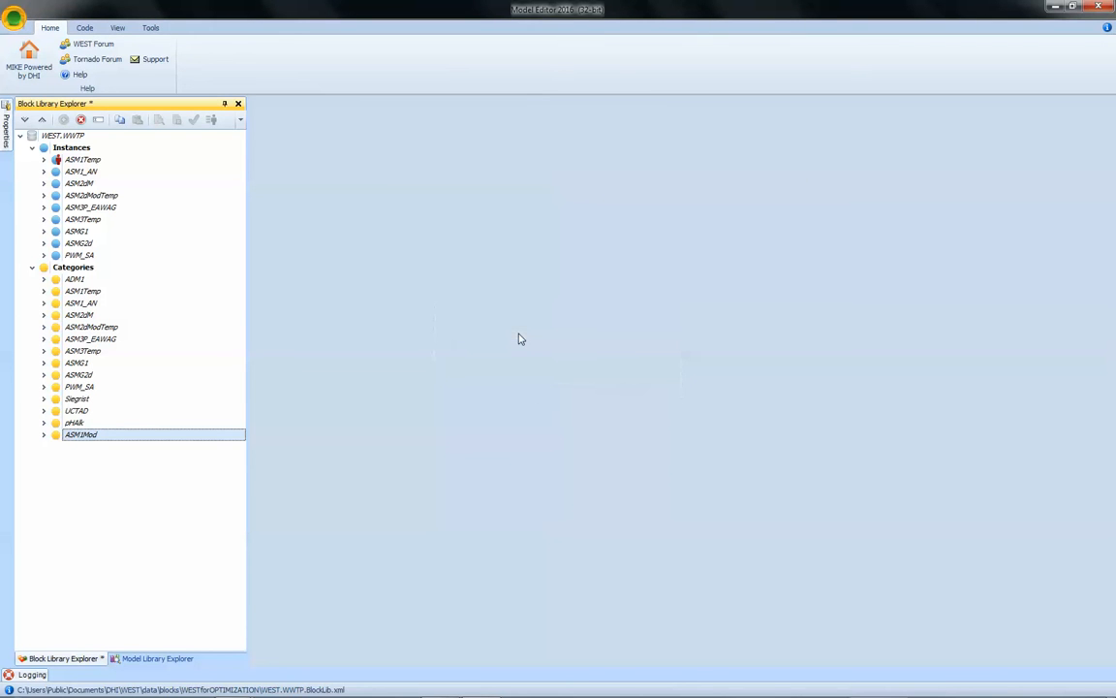
# Step: Add a new component named S_xt1 to the components of the ASM1Mod category
pyautogui.click(44, 435)
pyautogui.click(107, 448)
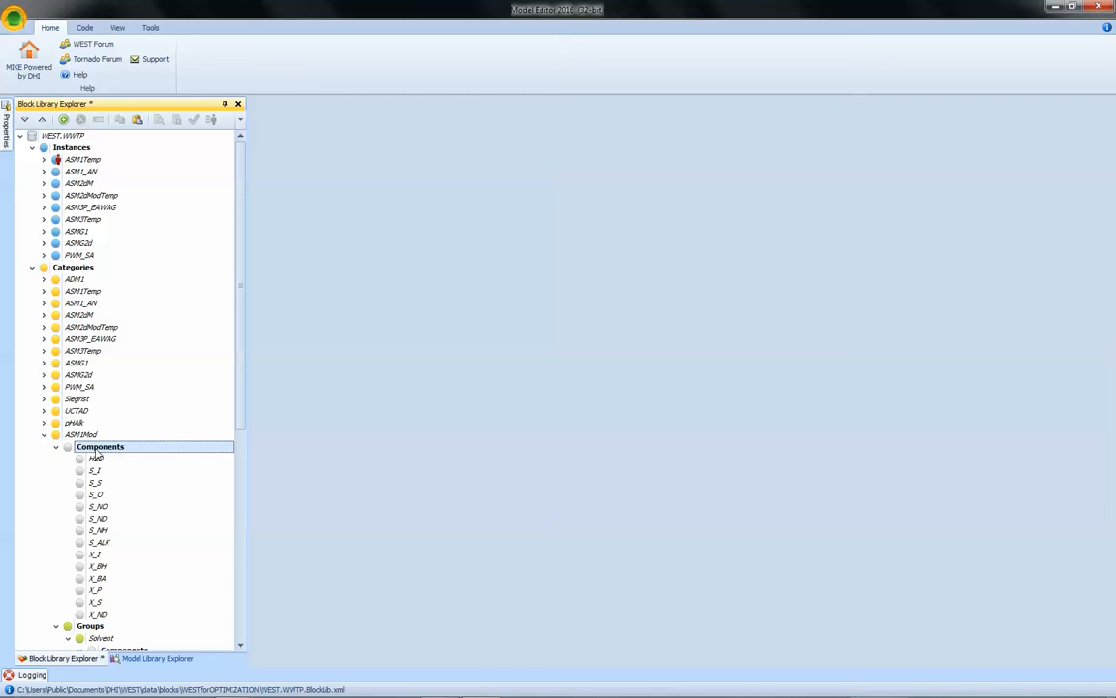
pyautogui.rightClick(94, 449)
pyautogui.click(116, 457)
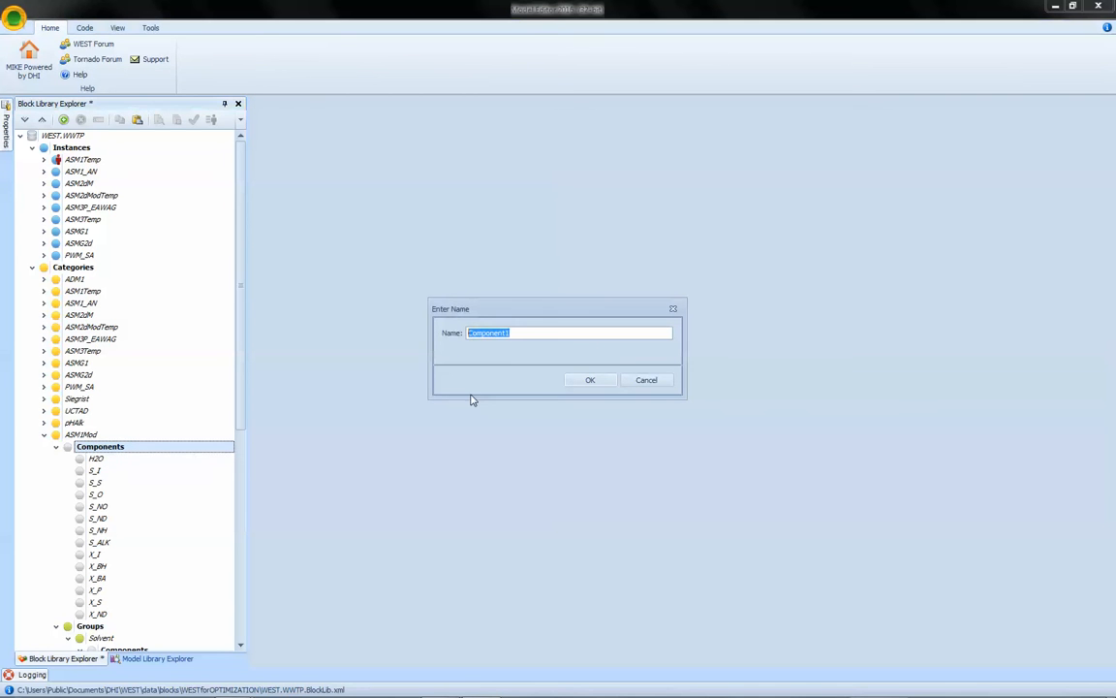
pyautogui.write('S_xt1')
pyautogui.press('Return')
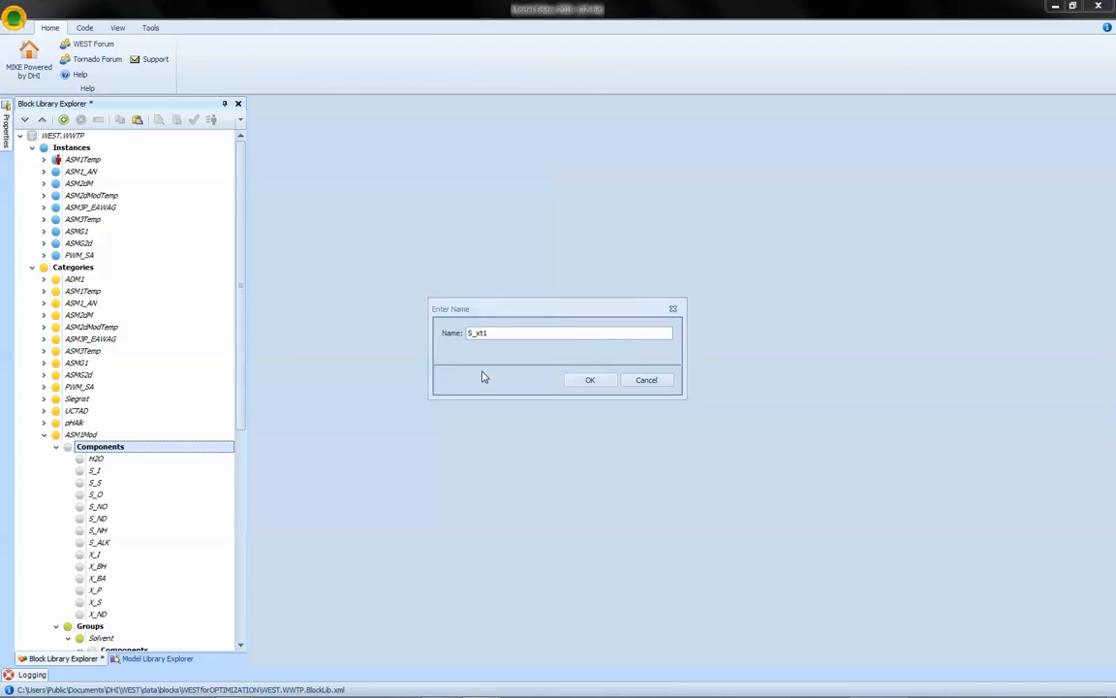
# Step: Move S_xt1 between S_NH and S_ALK in the component list and include it in the Soluble group
pyautogui.moveTo(245, 425); pyautogui.dragTo(247, 535)
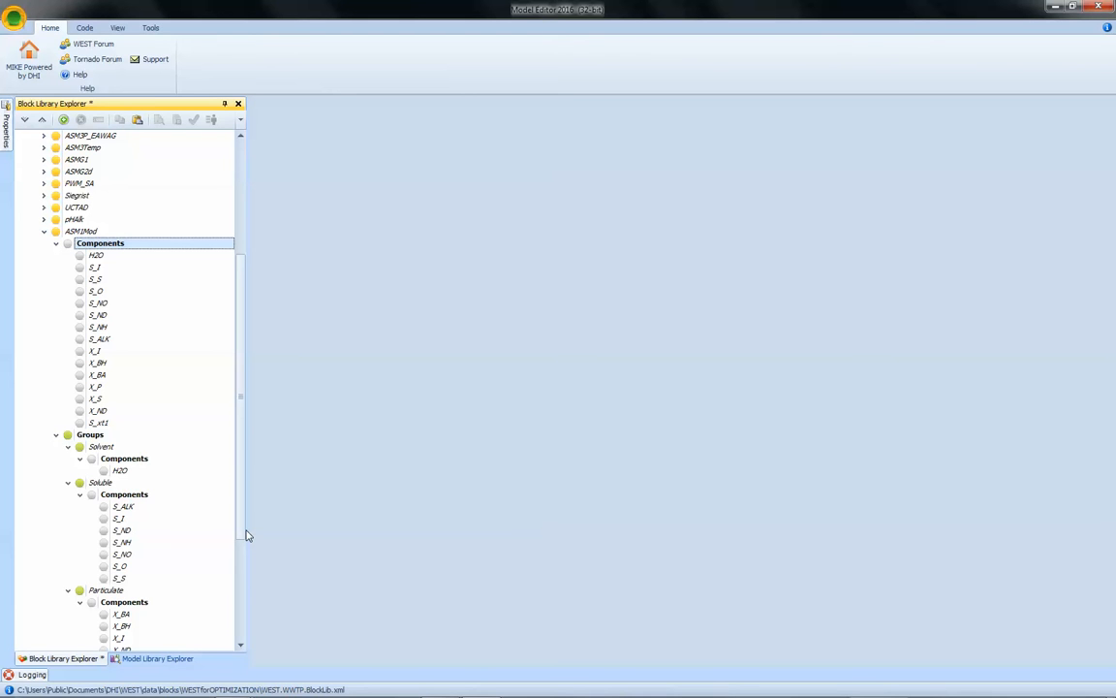
pyautogui.click(95, 424)
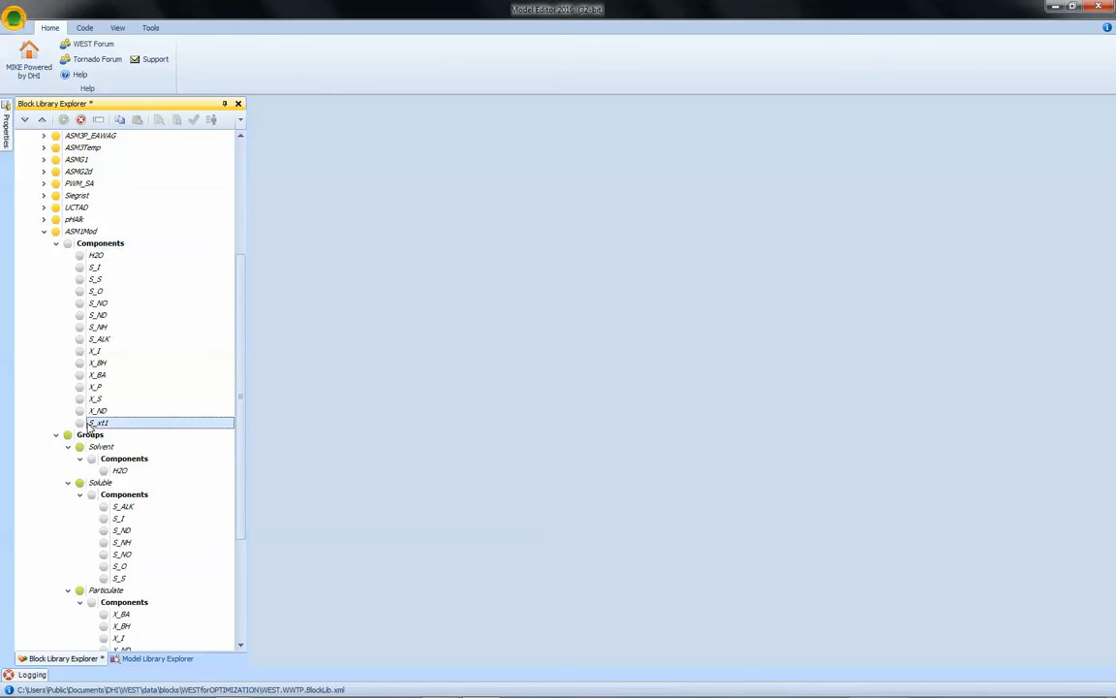
pyautogui.moveTo(96, 417); pyautogui.dragTo(104, 339)
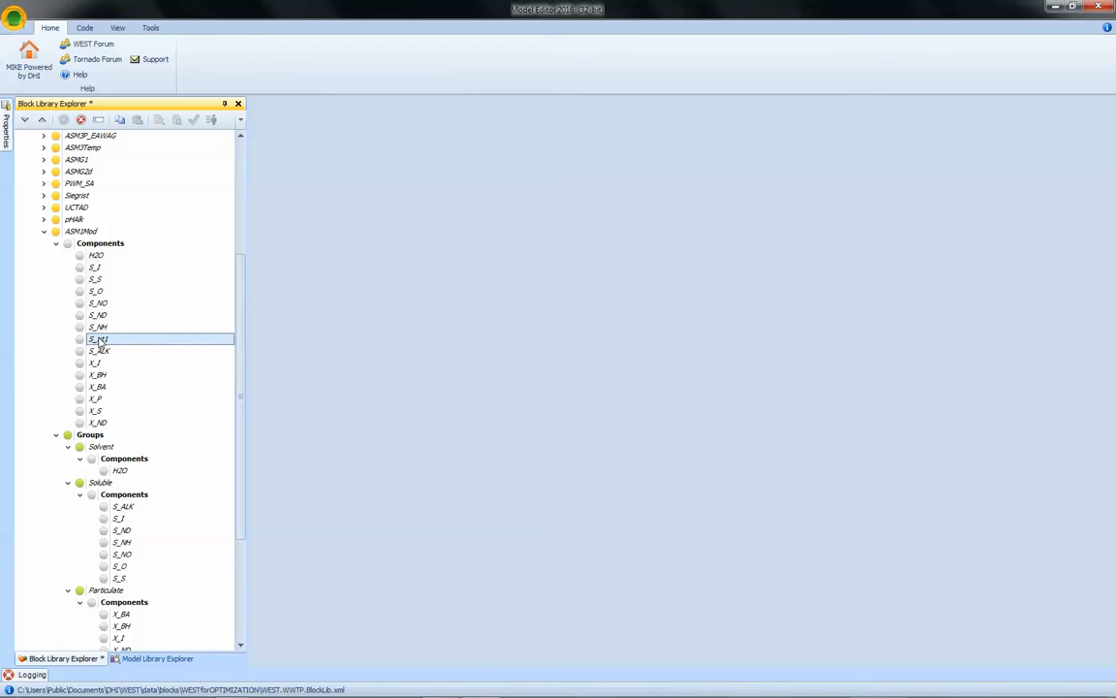
pyautogui.moveTo(100, 341); pyautogui.dragTo(110, 539)
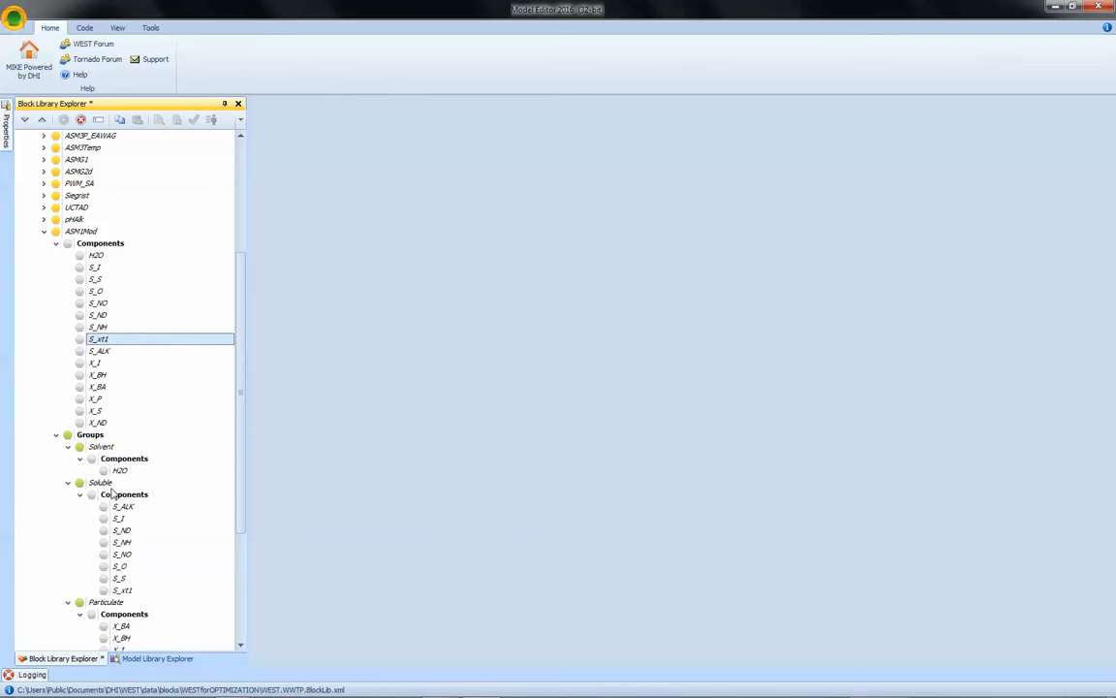
# Step: Open ASM1Mod's Default conversion model and examine the S_xt1 column in its Gujer matrix
pyautogui.click(56, 243)
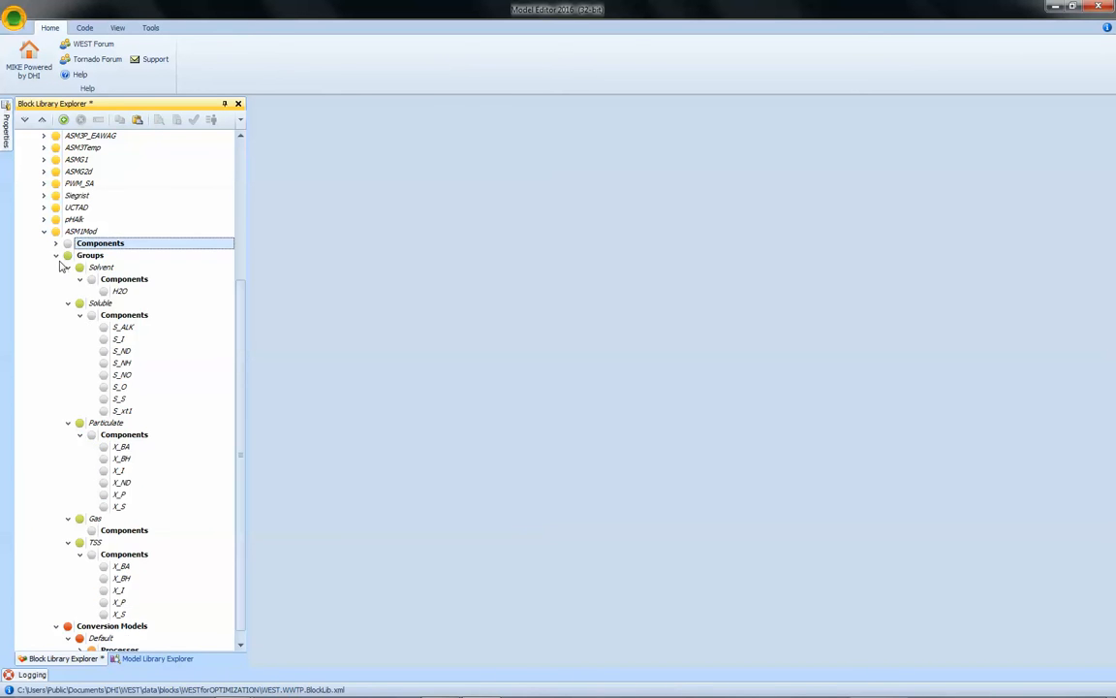
pyautogui.click(55, 254)
pyautogui.click(101, 484)
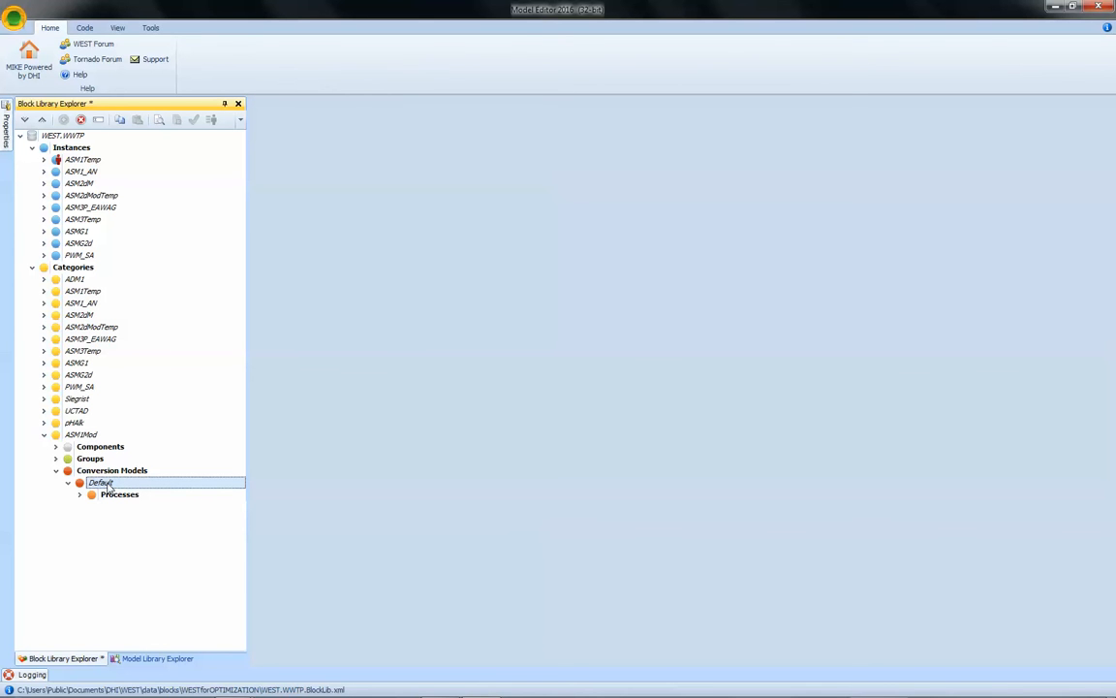
pyautogui.doubleClick(101, 482)
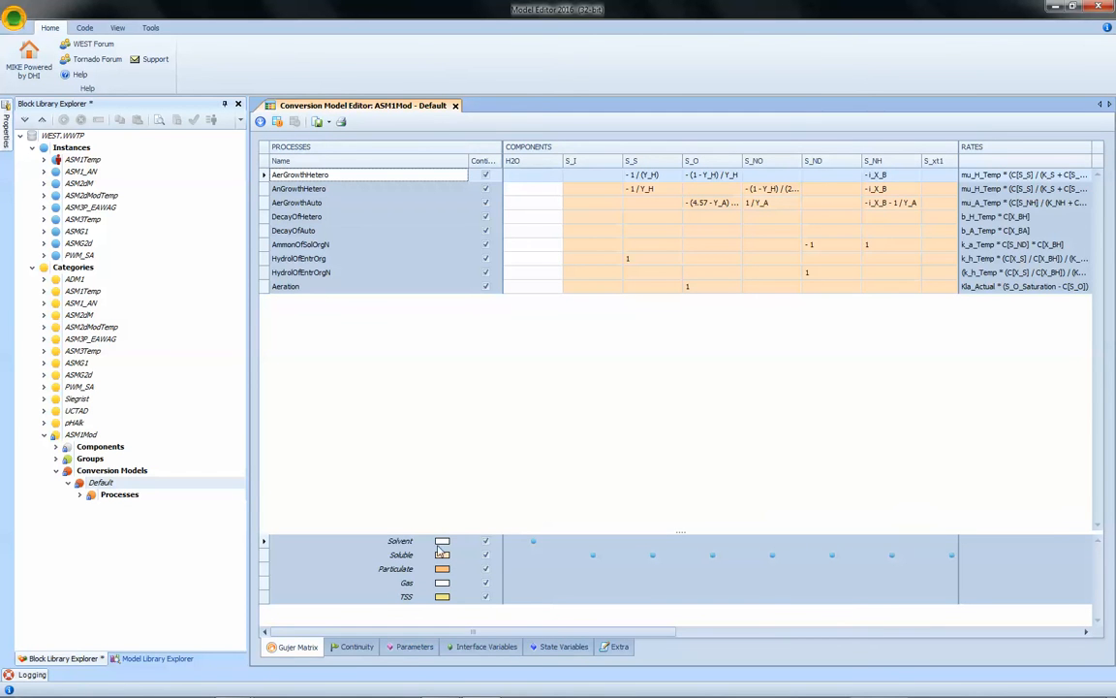
pyautogui.moveTo(593, 632); pyautogui.dragTo(682, 636)
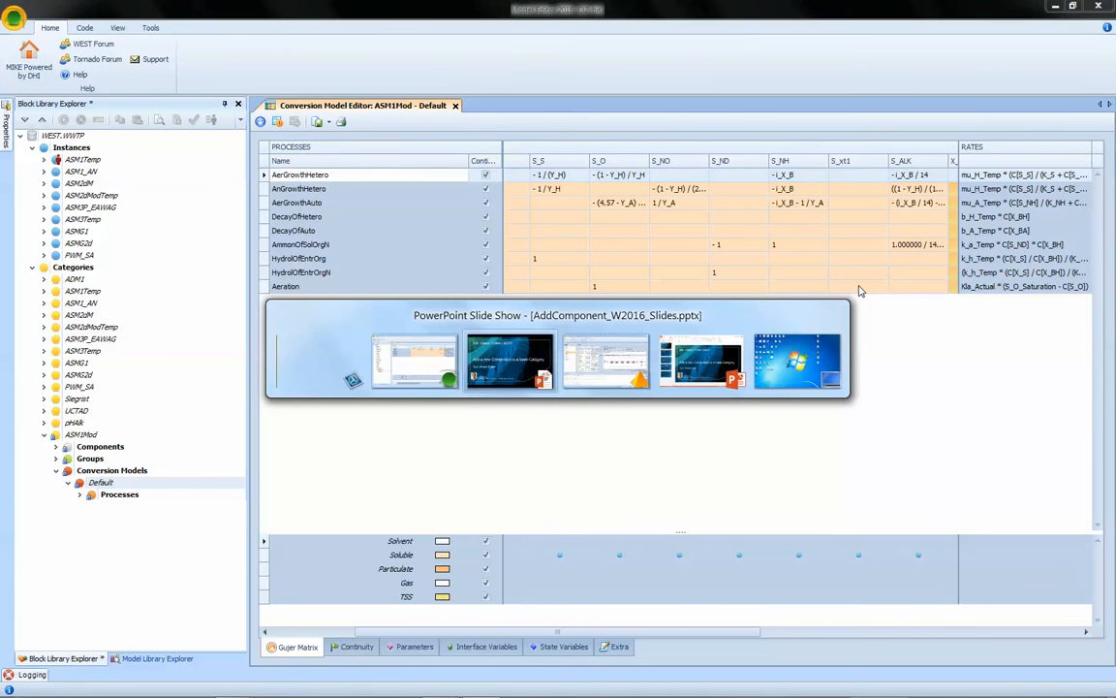
# Step: View the next slides in the PowerPoint slide show, return to Model Editor and close the Default conversion model
pyautogui.hotkey('alt', 'Tab')
pyautogui.press('Right')
pyautogui.press('Right')
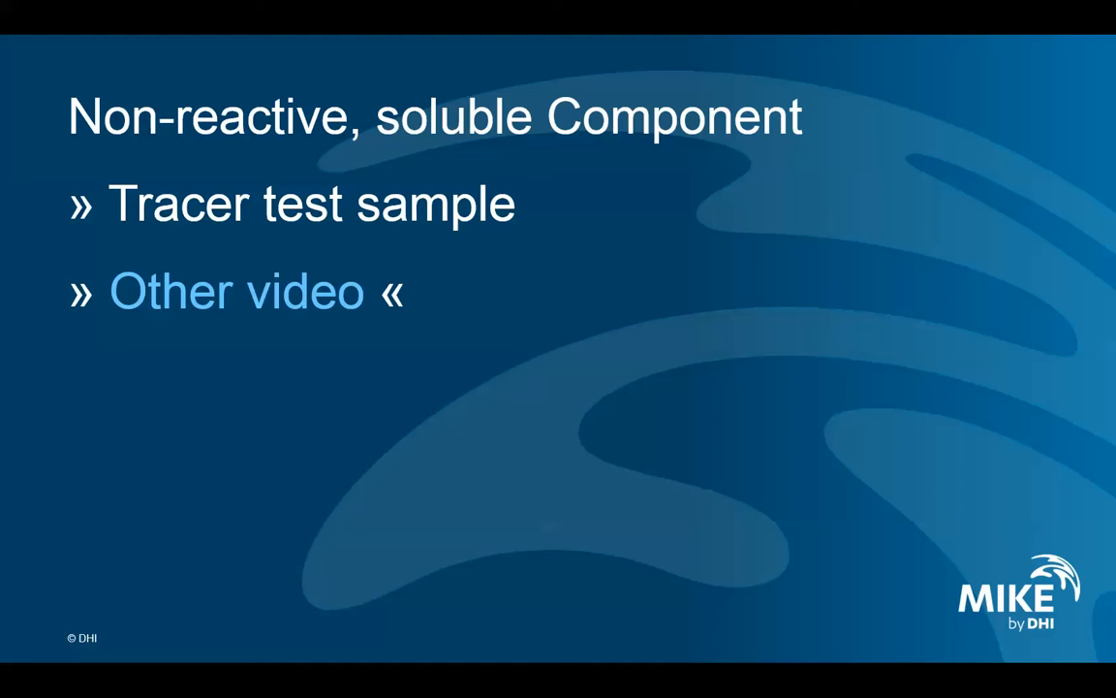
pyautogui.hotkey('alt', 'Tab')
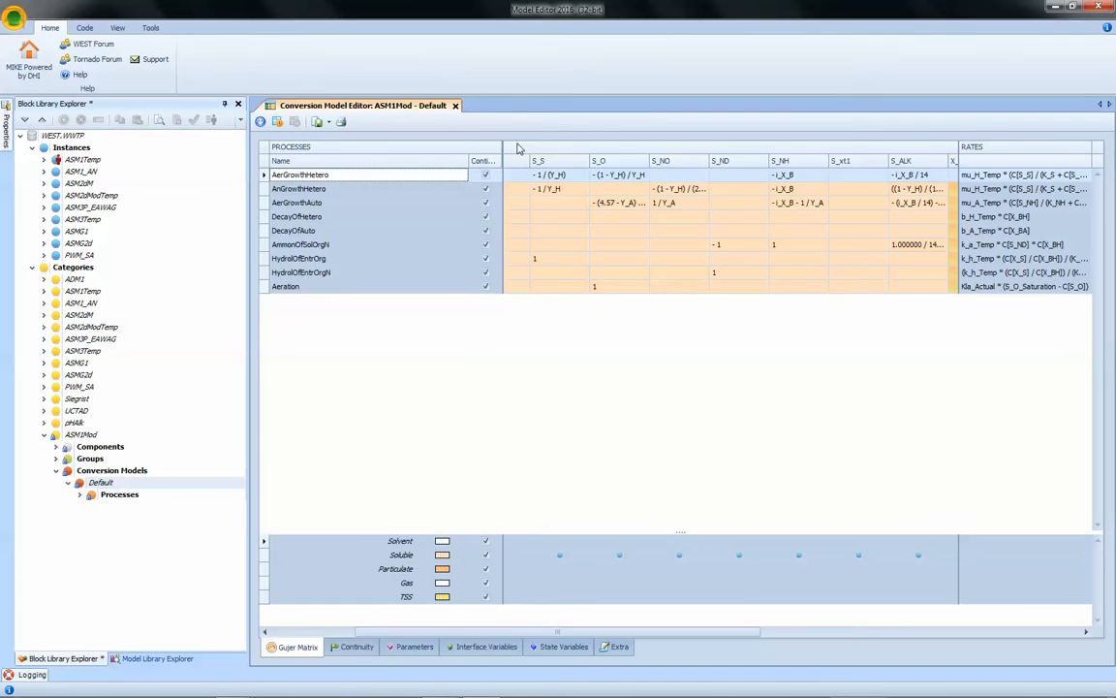
pyautogui.click(455, 106)
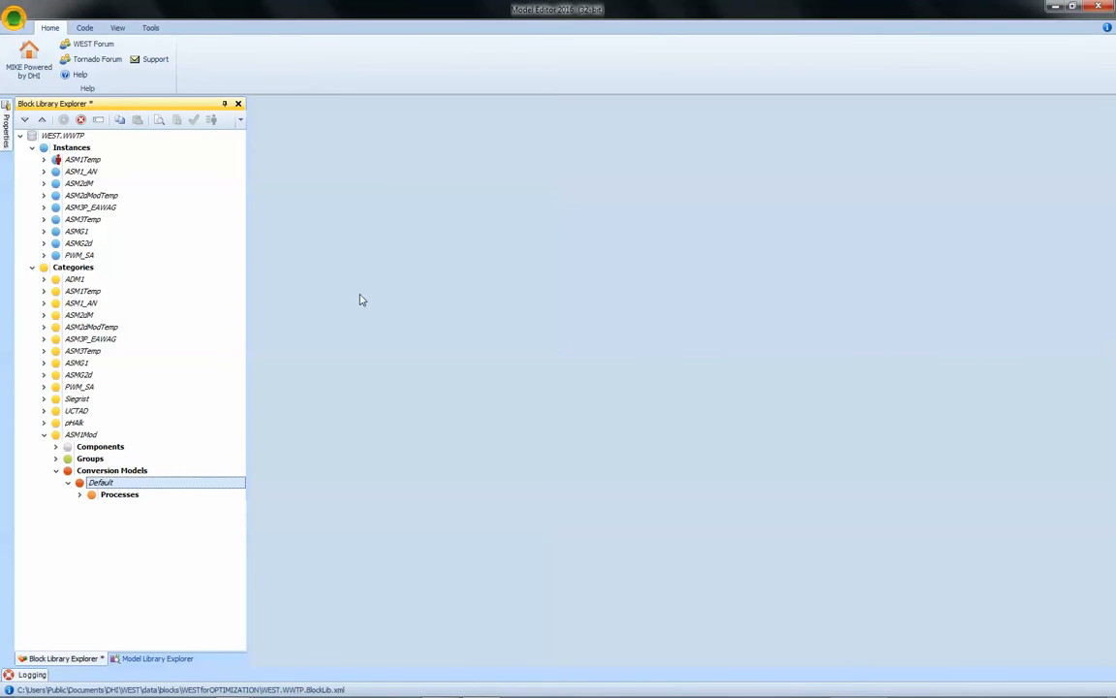
# Step: Dock the object properties again and set the ASM1Mod category's description to "Modified ASM1"
pyautogui.click(6, 130)
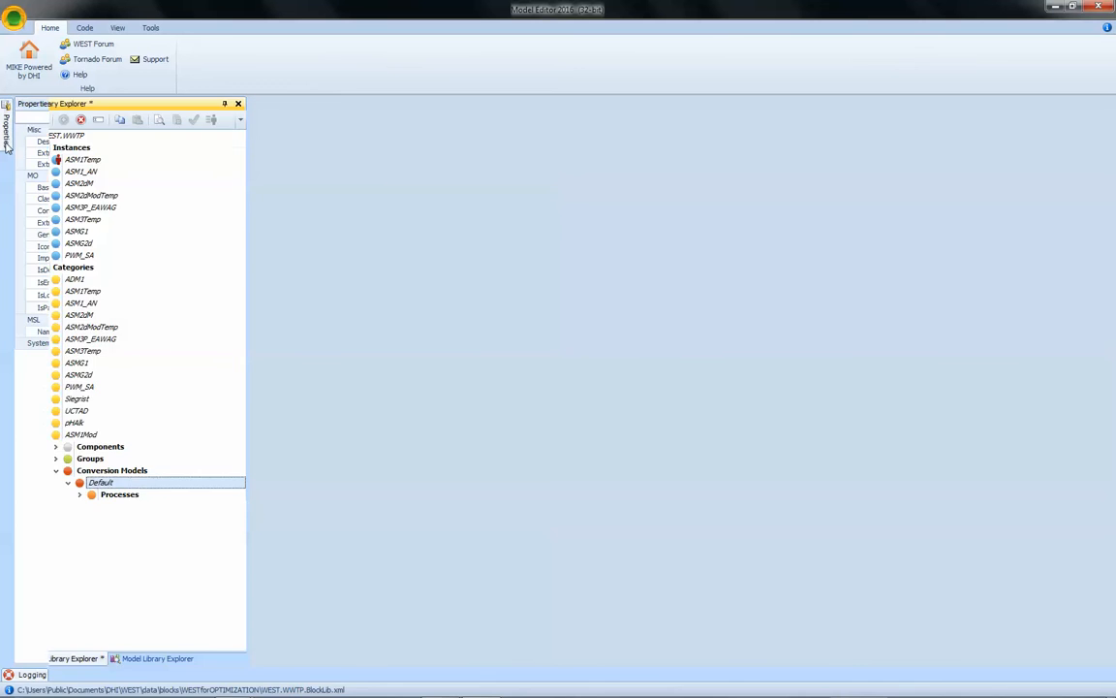
pyautogui.click(224, 104)
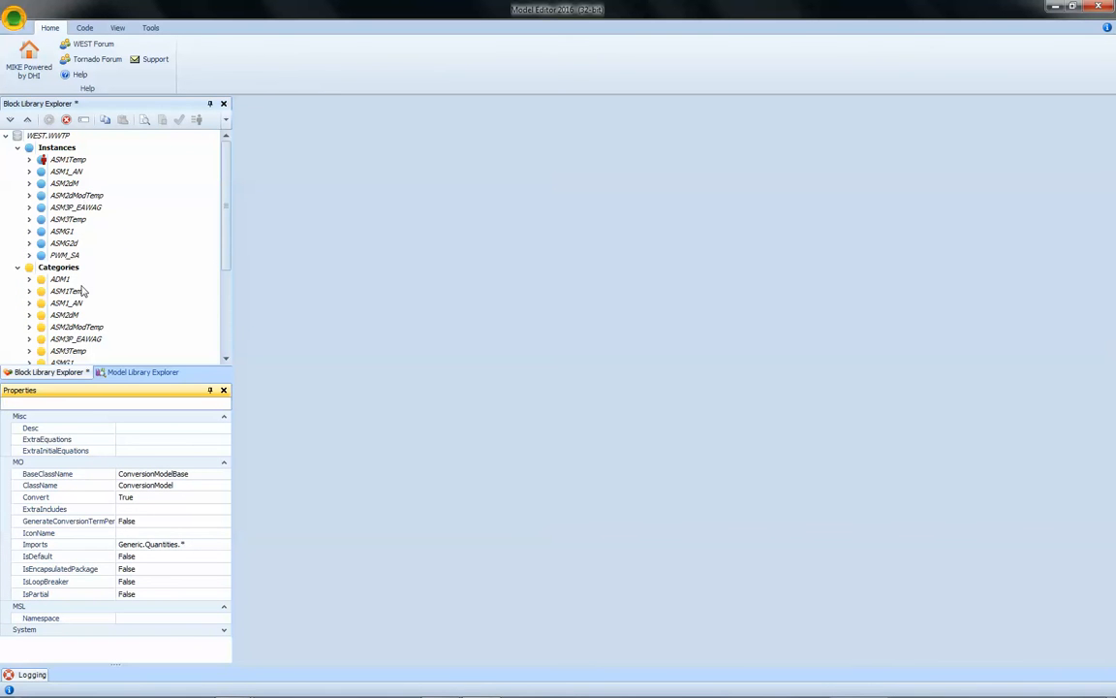
pyautogui.moveTo(225, 250); pyautogui.dragTo(240, 331)
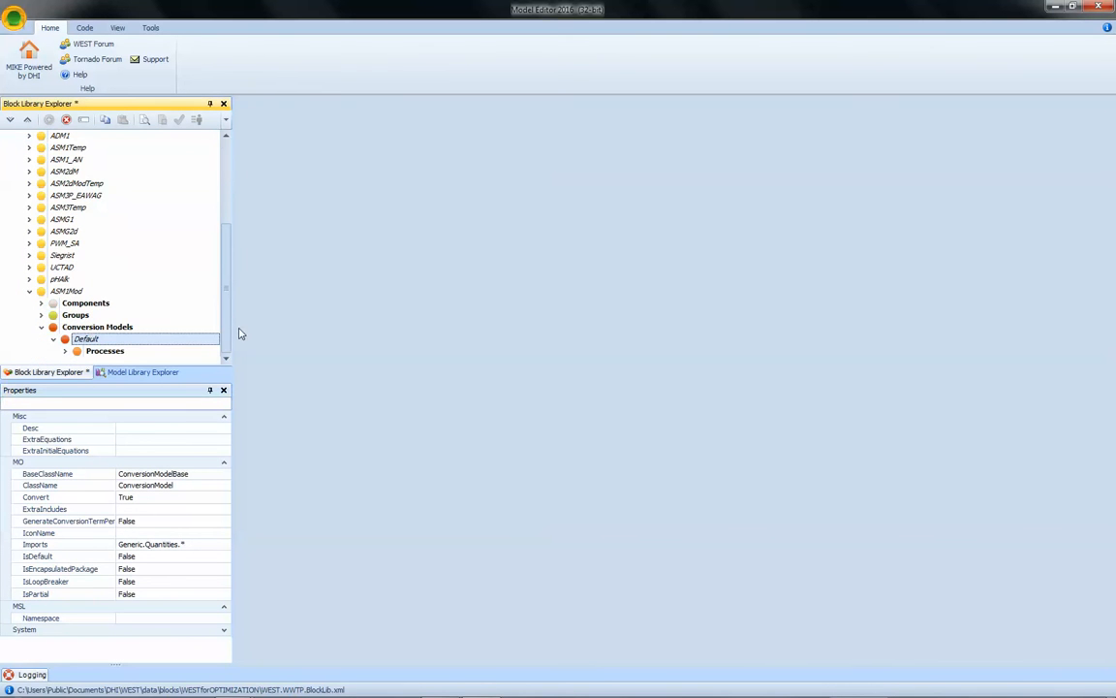
pyautogui.click(70, 291)
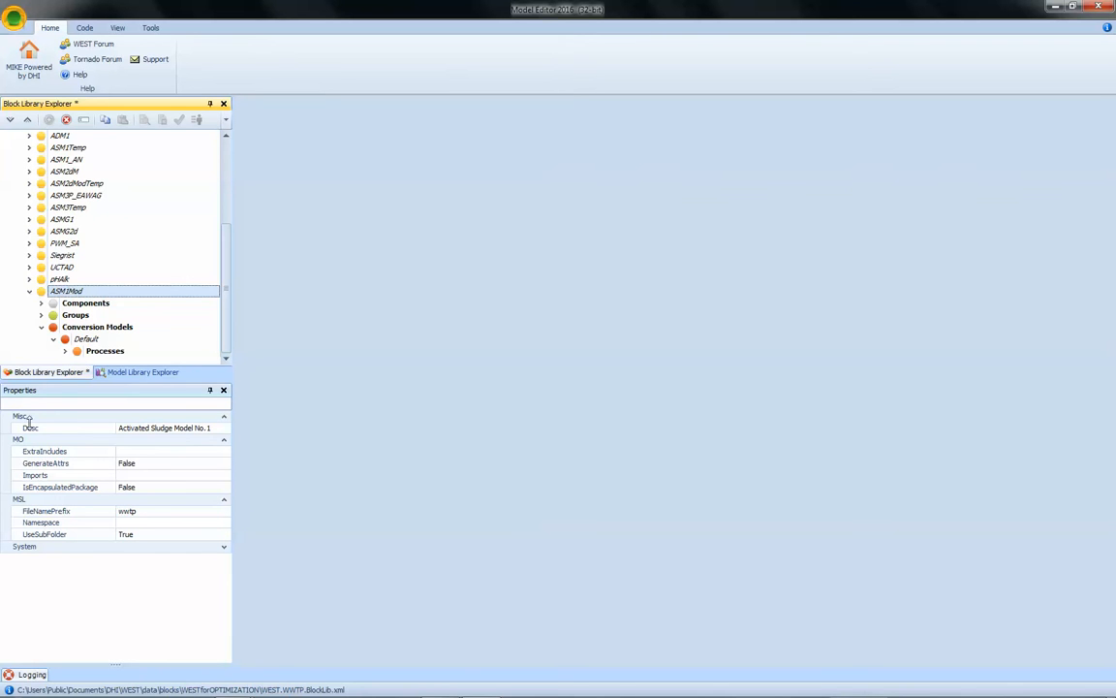
pyautogui.click(121, 431)
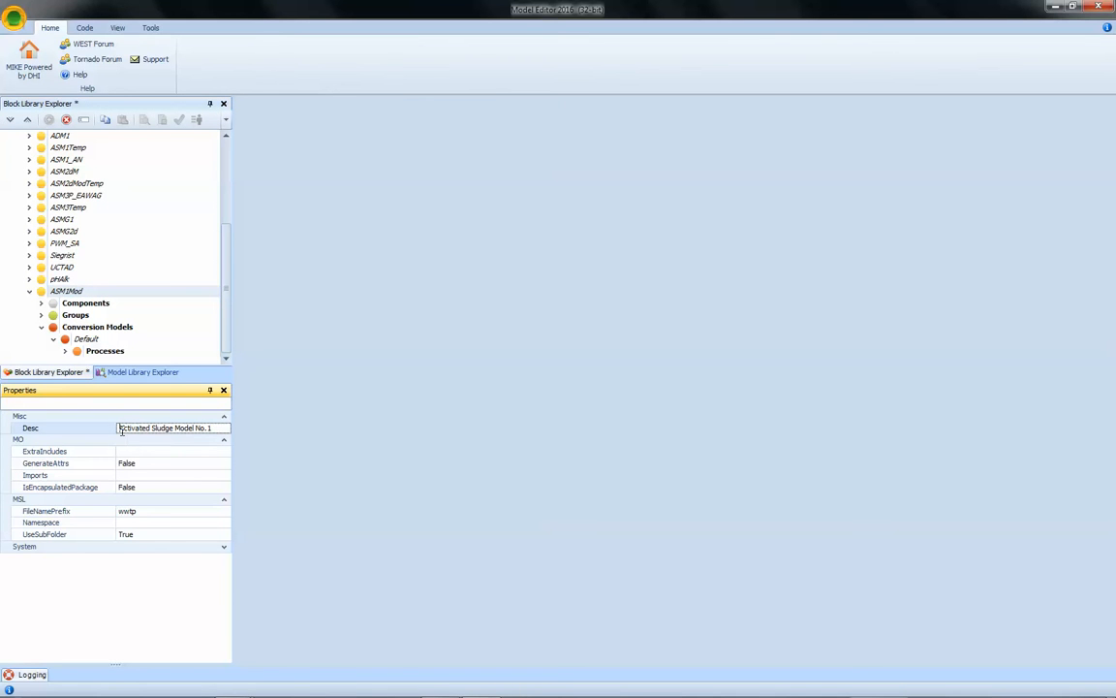
pyautogui.moveTo(217, 428); pyautogui.dragTo(113, 434)
pyautogui.write('Modified ASM1')
# Step: Generate the code for ASM1Mod in the WESTforOPTIMIZATION\Models folder and refresh the model library's file list
pyautogui.click(225, 119)
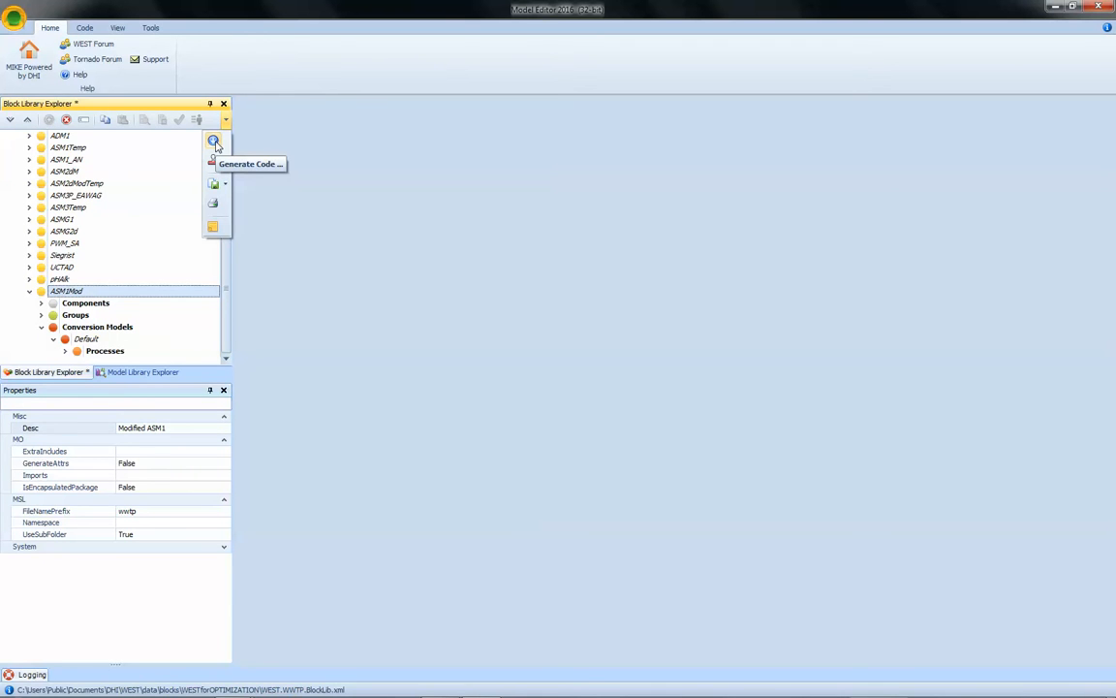
pyautogui.click(214, 143)
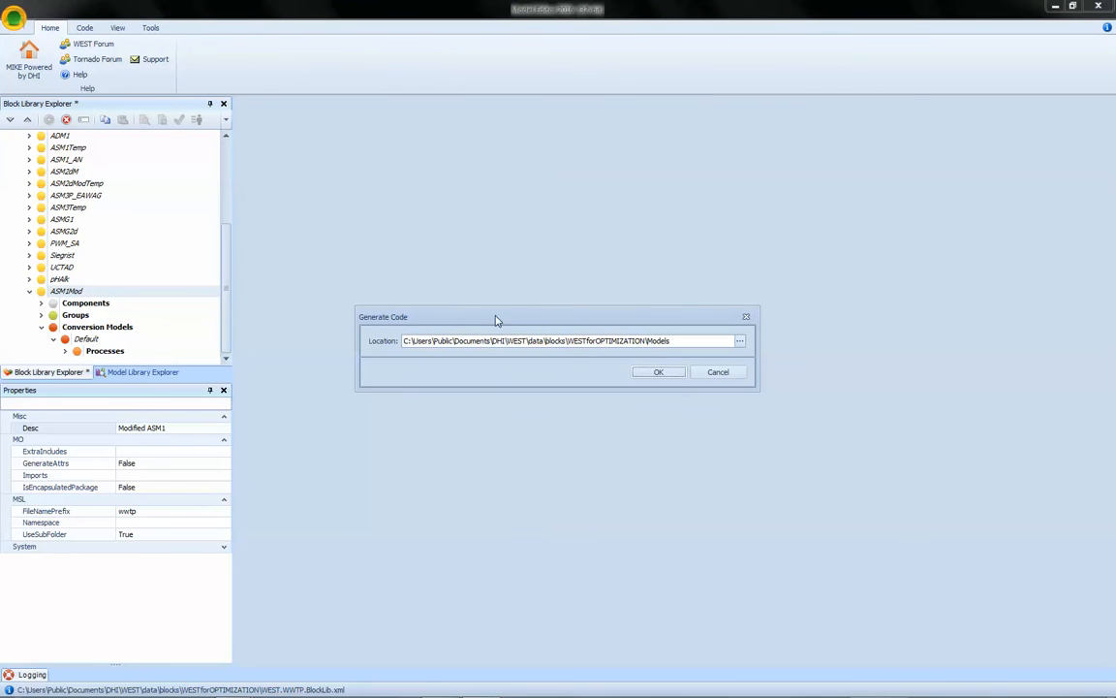
pyautogui.click(656, 373)
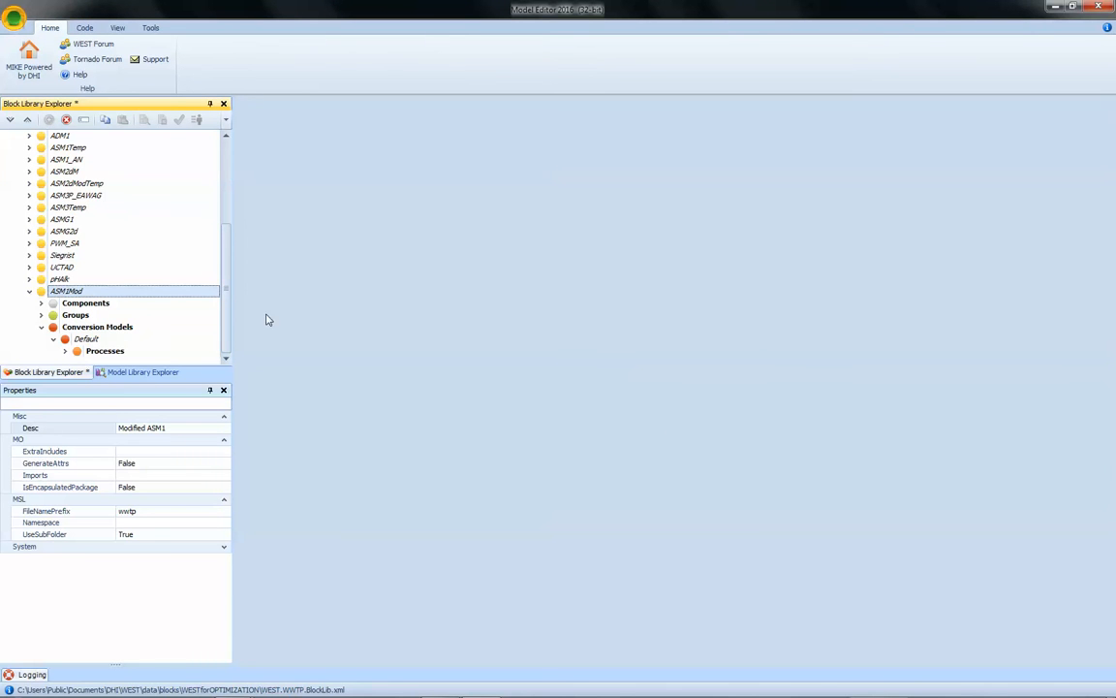
pyautogui.click(142, 372)
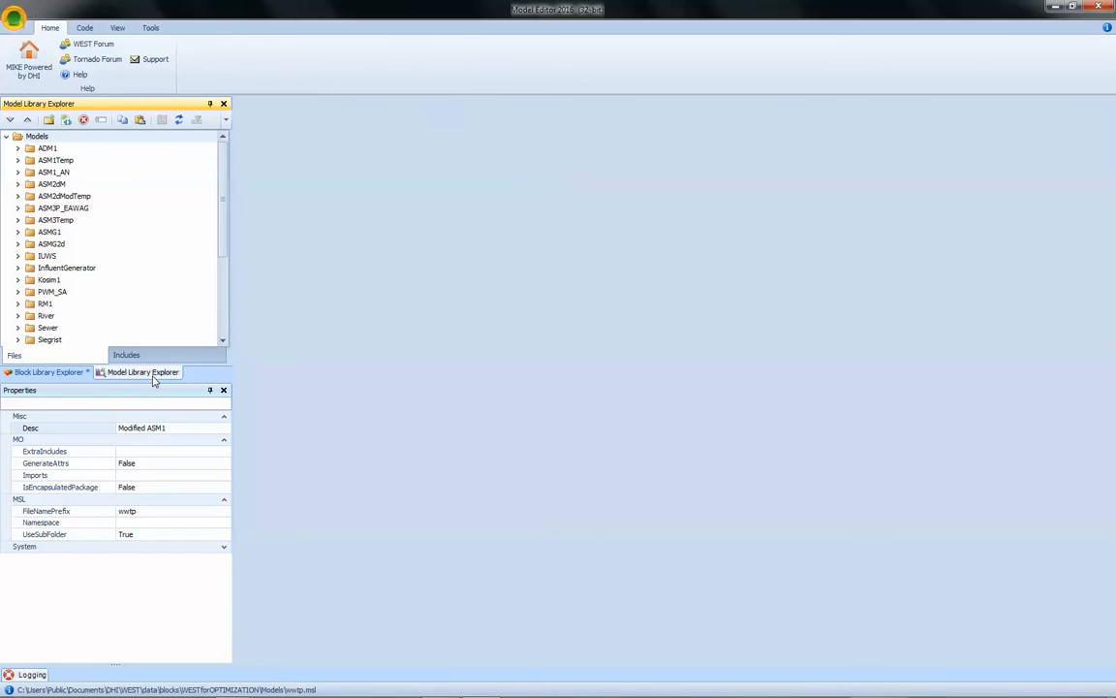
pyautogui.click(179, 120)
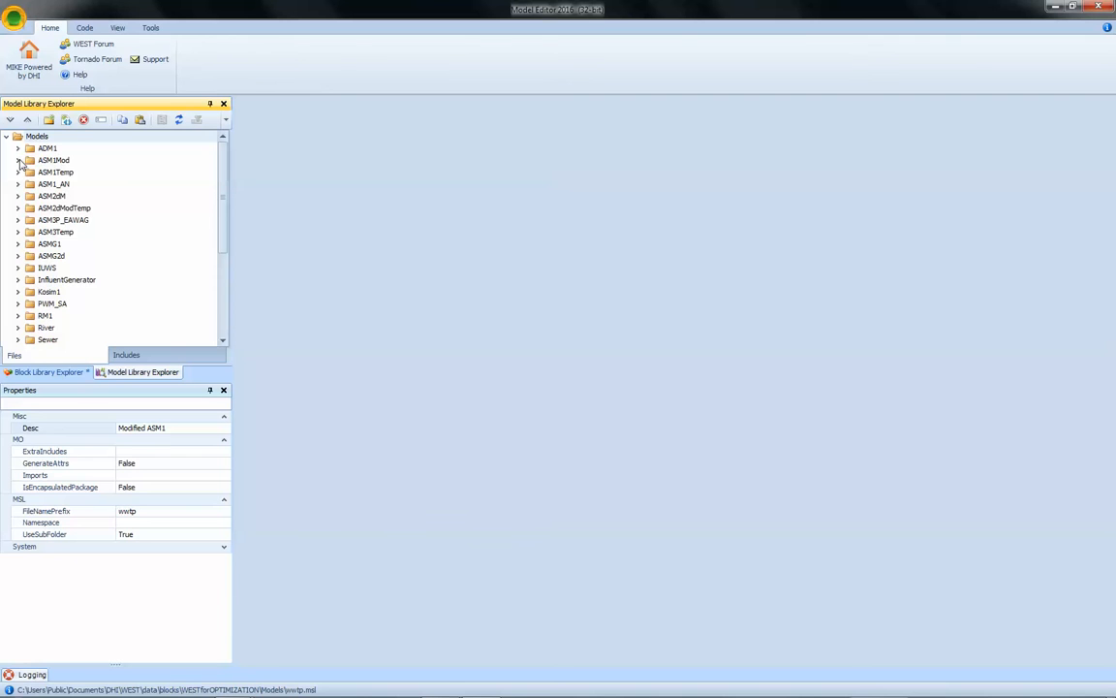
# Step: Examine the generated files in the model library's ASM1Mod folder, return to the block library and collapse the object properties
pyautogui.click(18, 161)
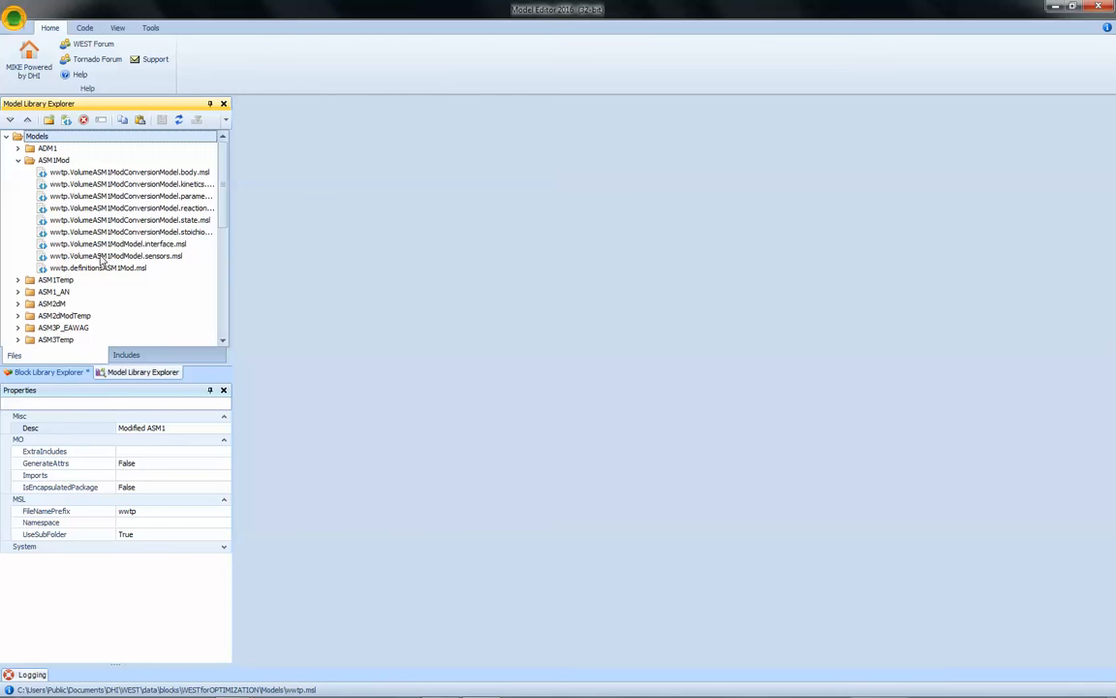
pyautogui.click(58, 374)
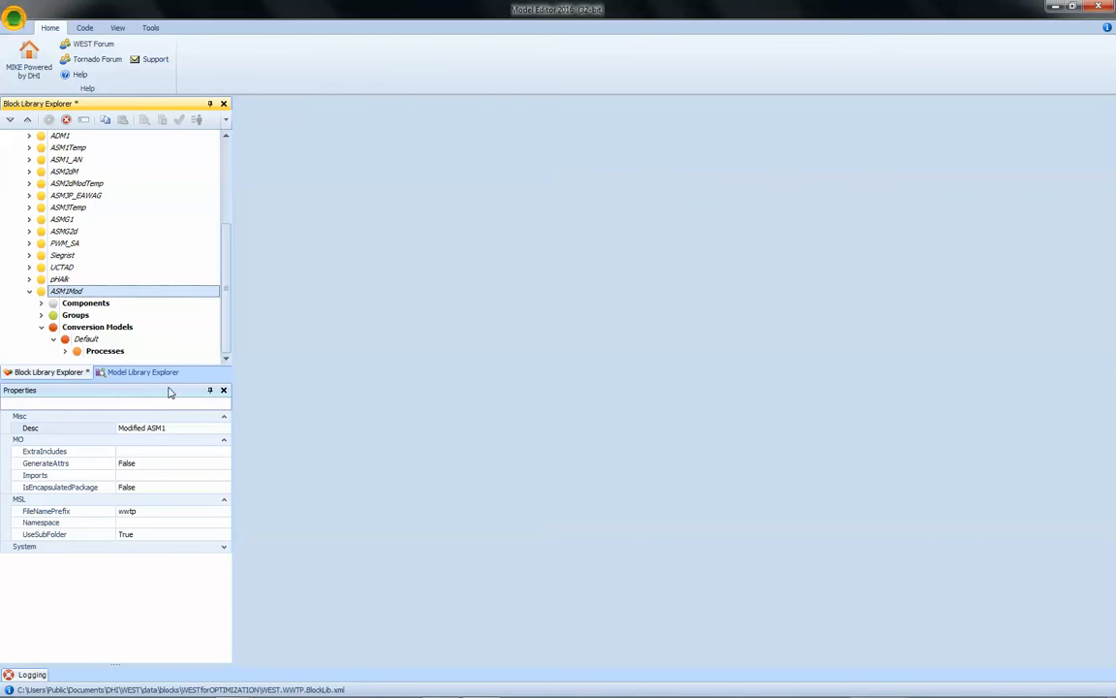
pyautogui.click(209, 390)
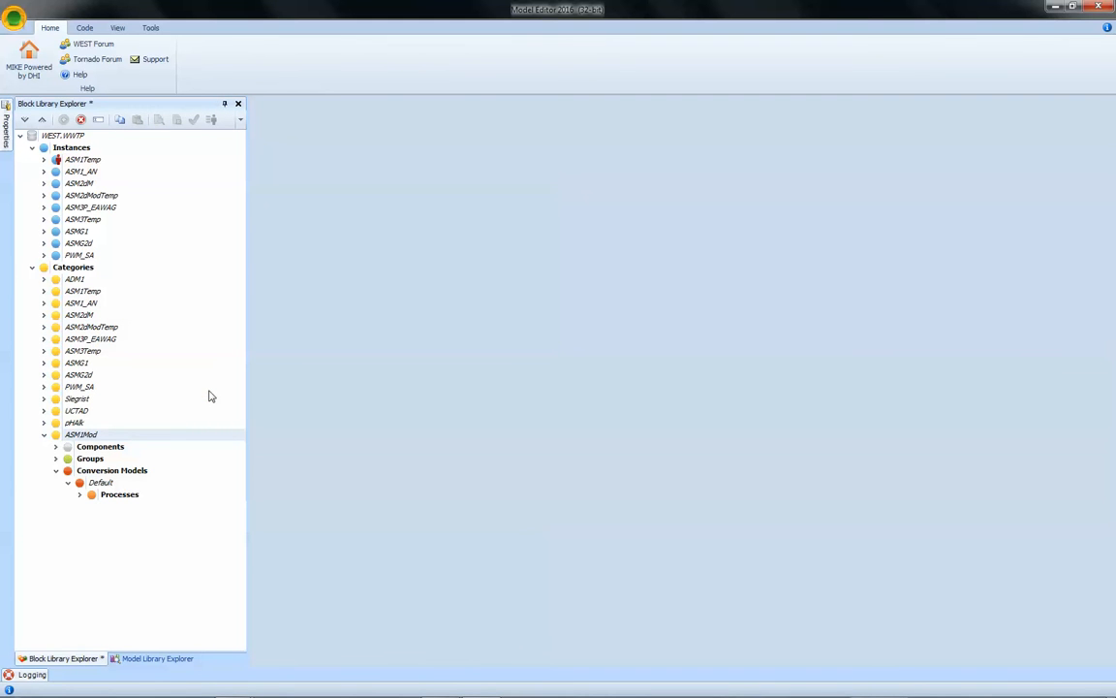
# Step: Duplicate the ASM1Temp instance within the block library's Instances
pyautogui.click(72, 161)
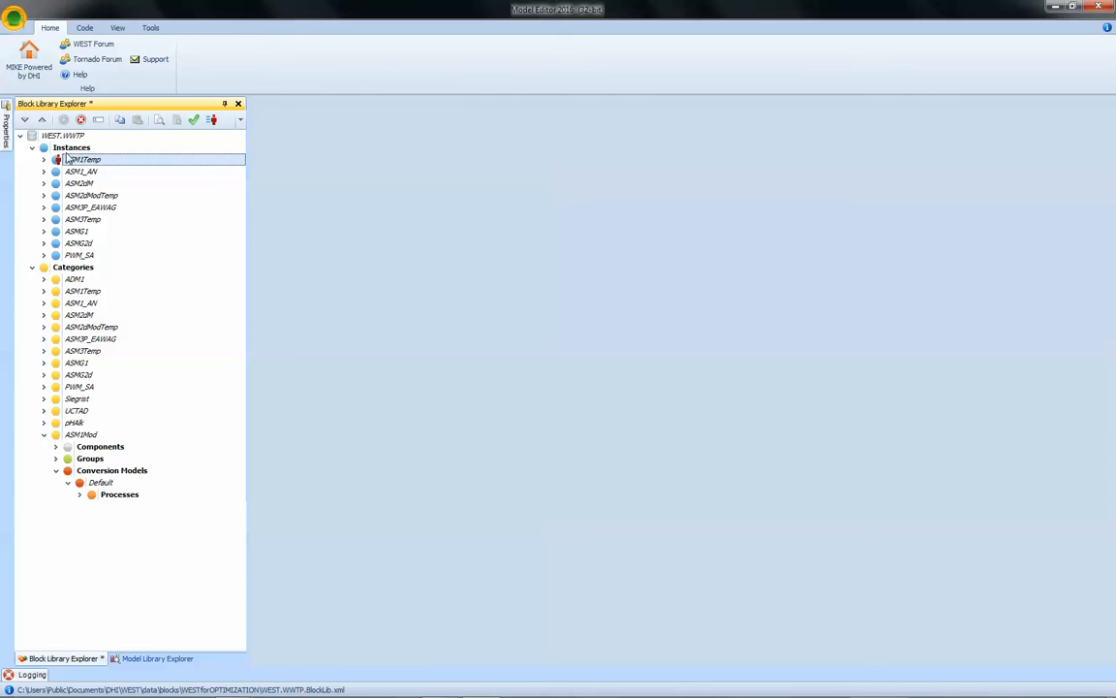
pyautogui.rightClick(83, 160)
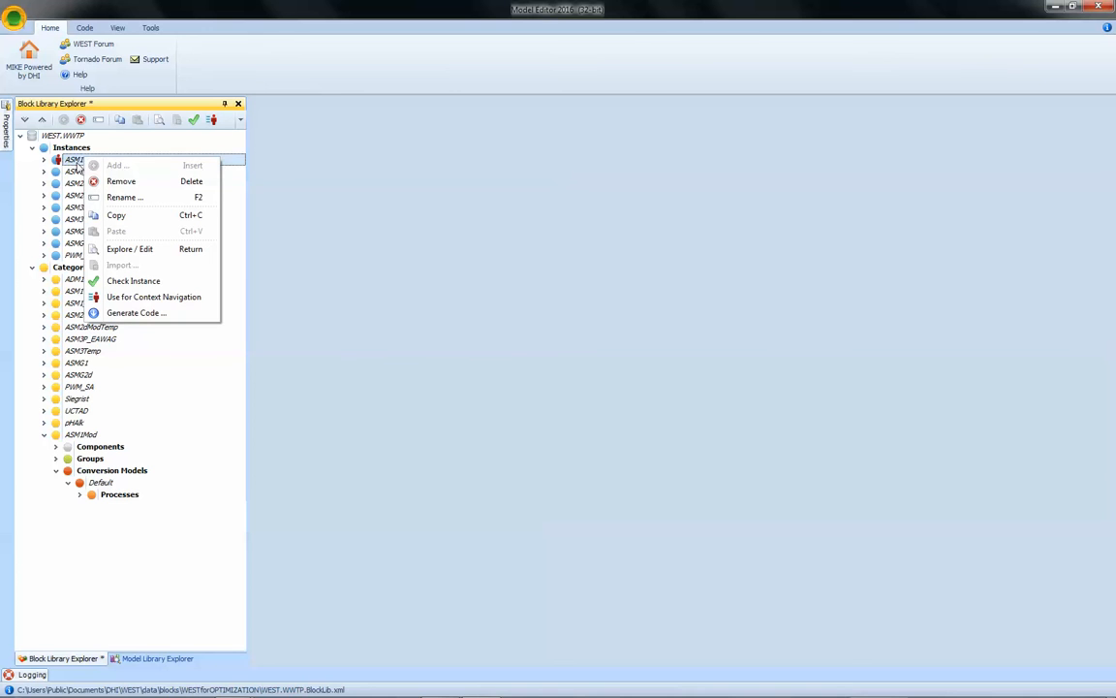
pyautogui.click(114, 219)
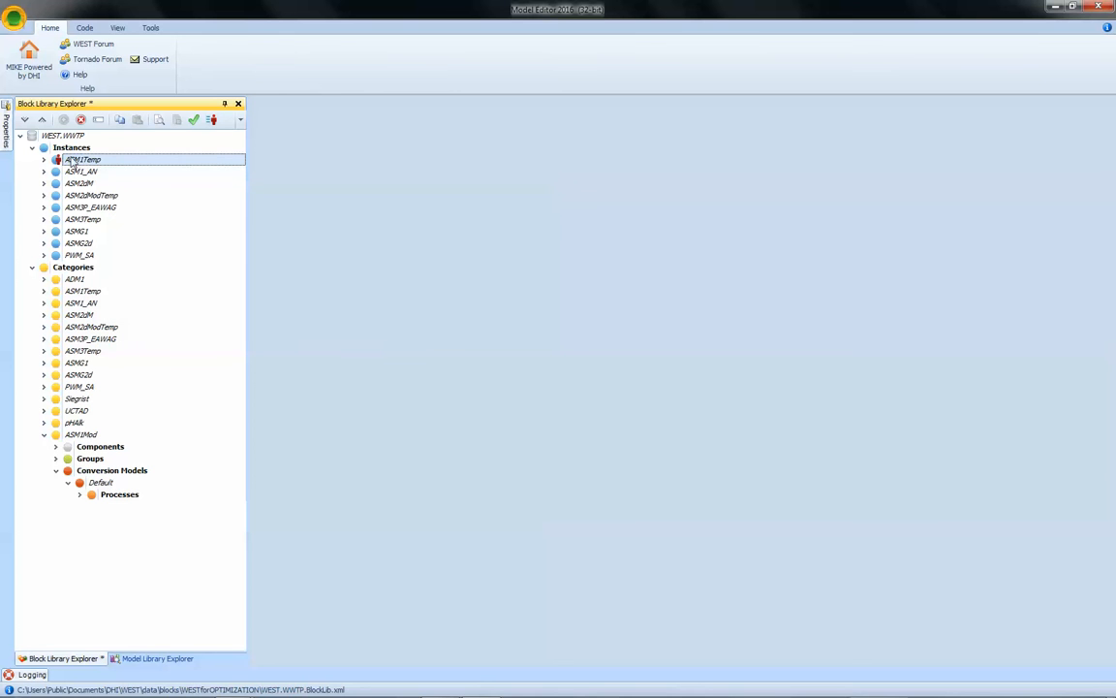
pyautogui.click(70, 148)
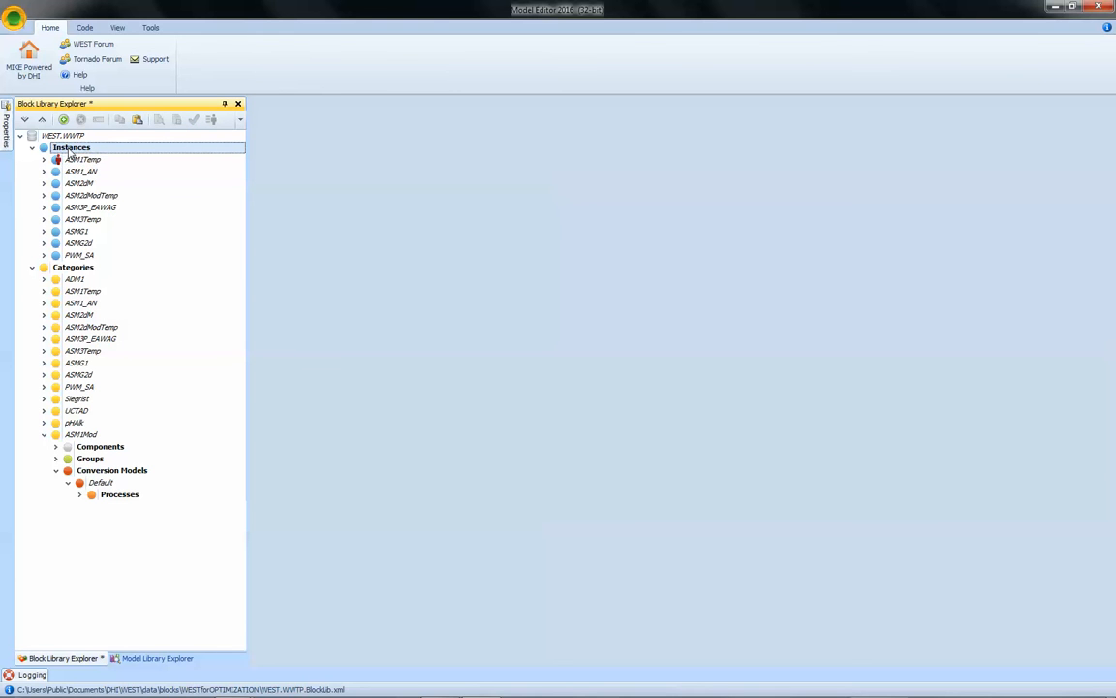
pyautogui.rightClick(67, 149)
pyautogui.click(101, 223)
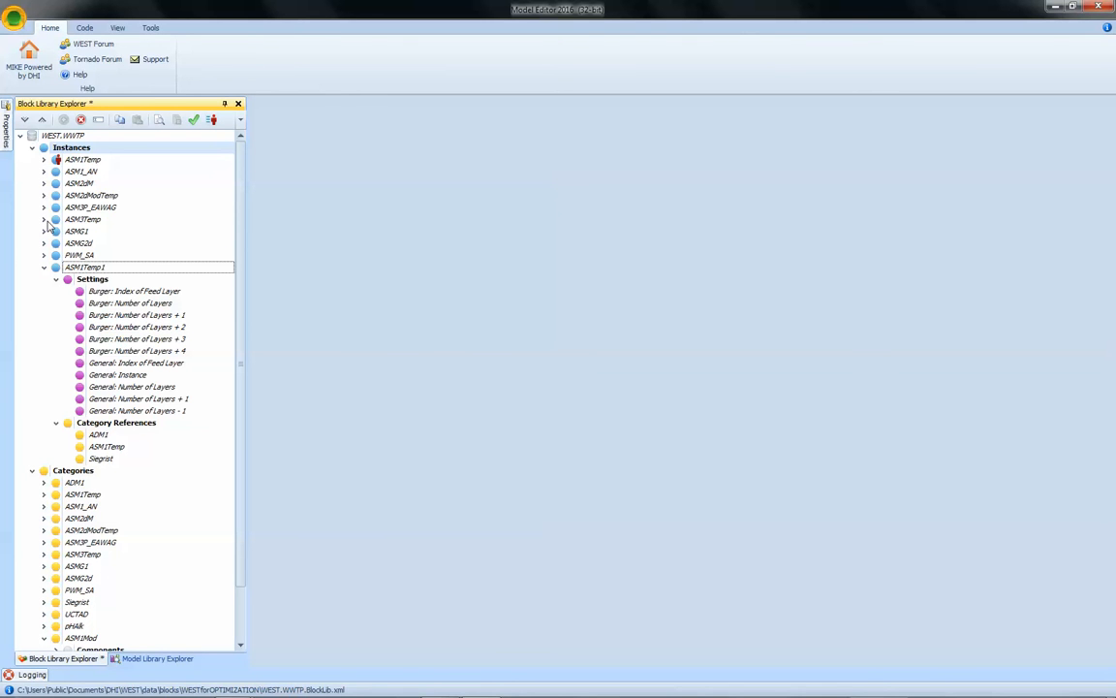
# Step: Rename the duplicated ASM1Temp instance as ASM1Mod
pyautogui.rightClick(85, 269)
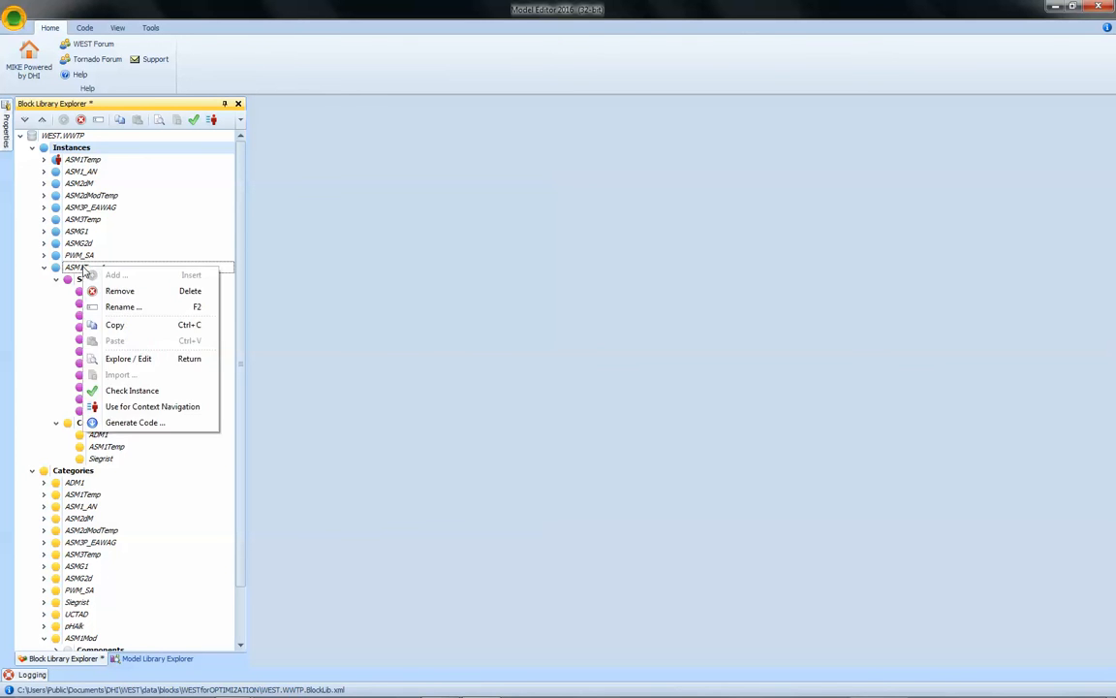
pyautogui.click(75, 270)
pyautogui.rightClick(75, 272)
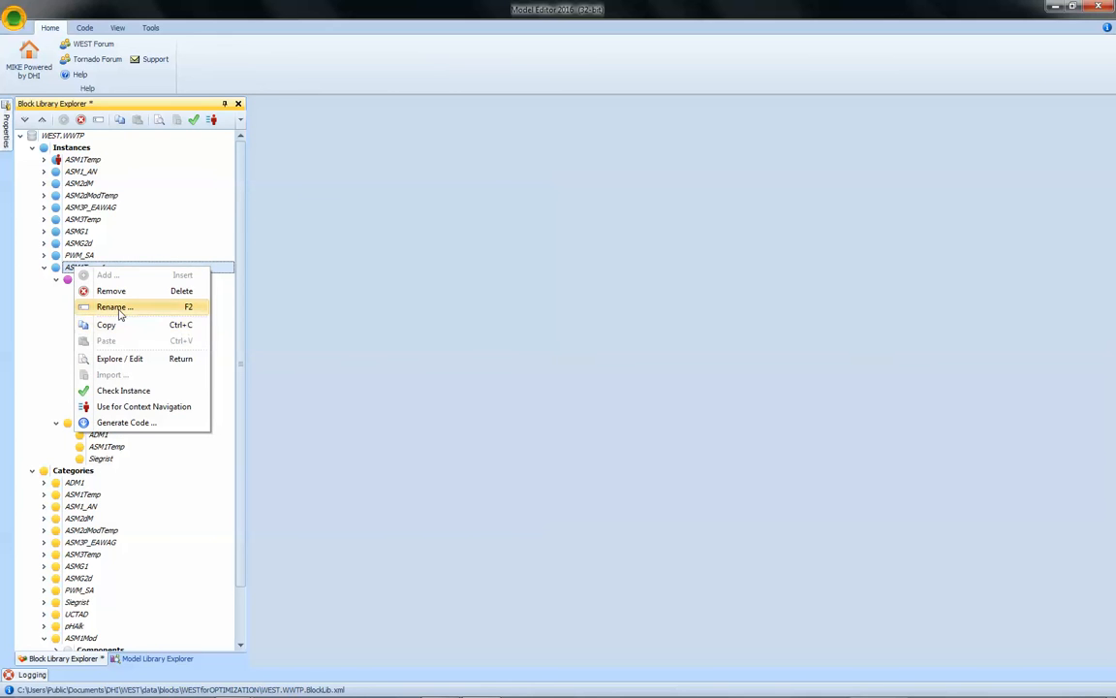
pyautogui.click(109, 308)
pyautogui.moveTo(484, 333); pyautogui.dragTo(523, 332)
pyautogui.write('Mod')
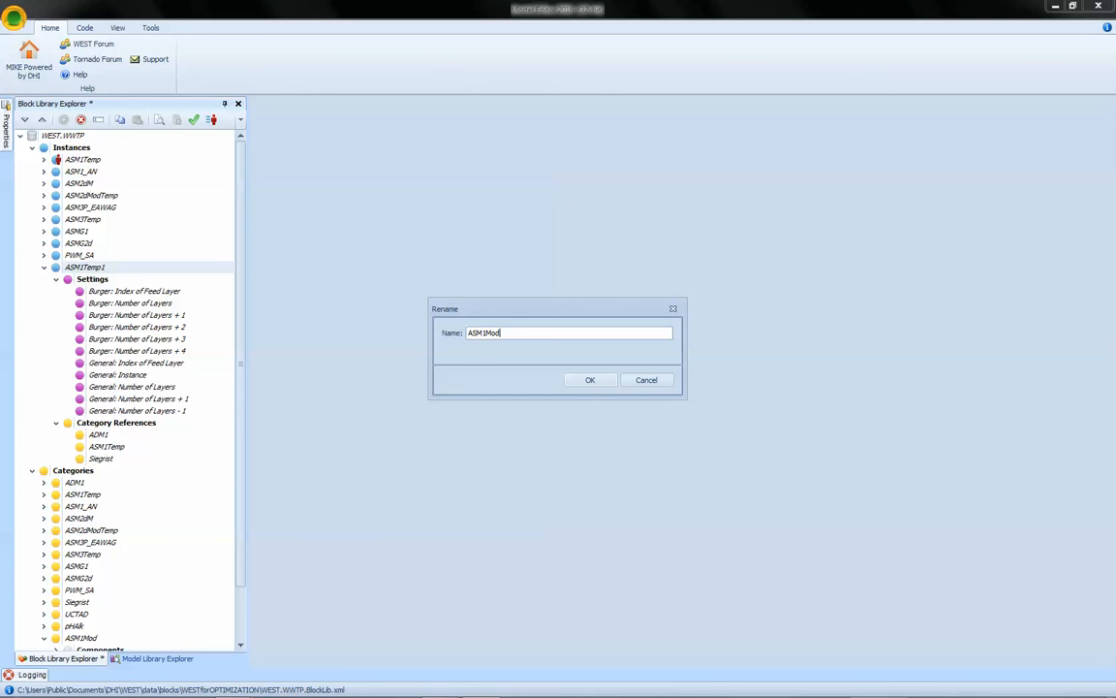
pyautogui.press('Return')
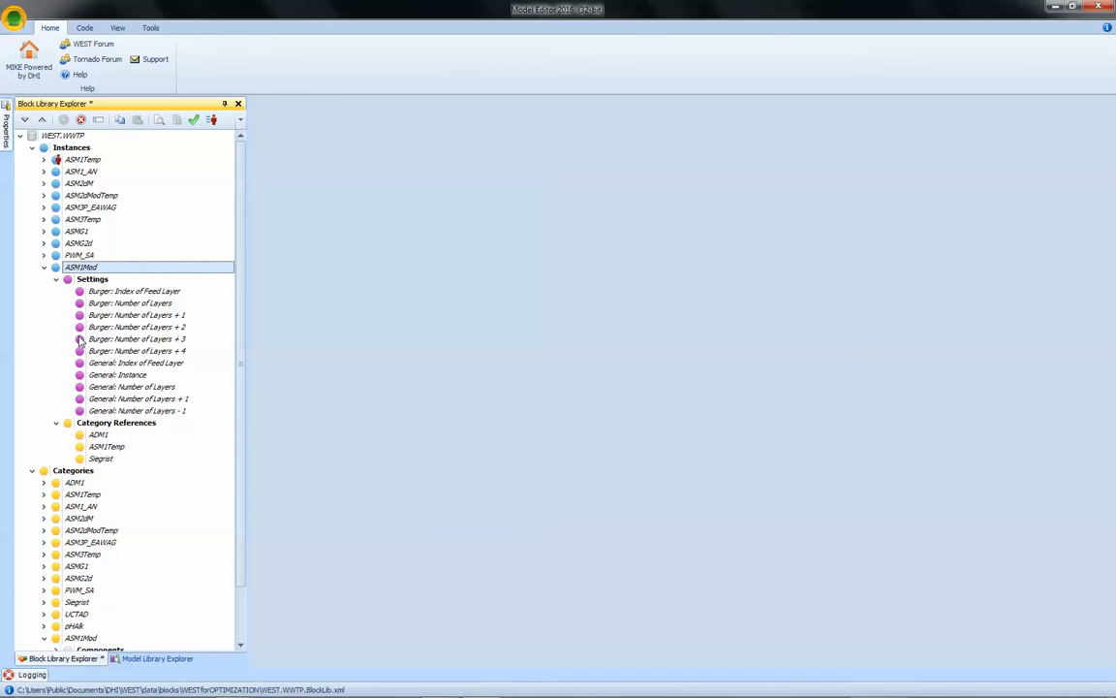
# Step: Dock the object properties again and set the value of the ASM1Mod instance's "General: Instance" setting to ASM1Mod
pyautogui.click(7, 137)
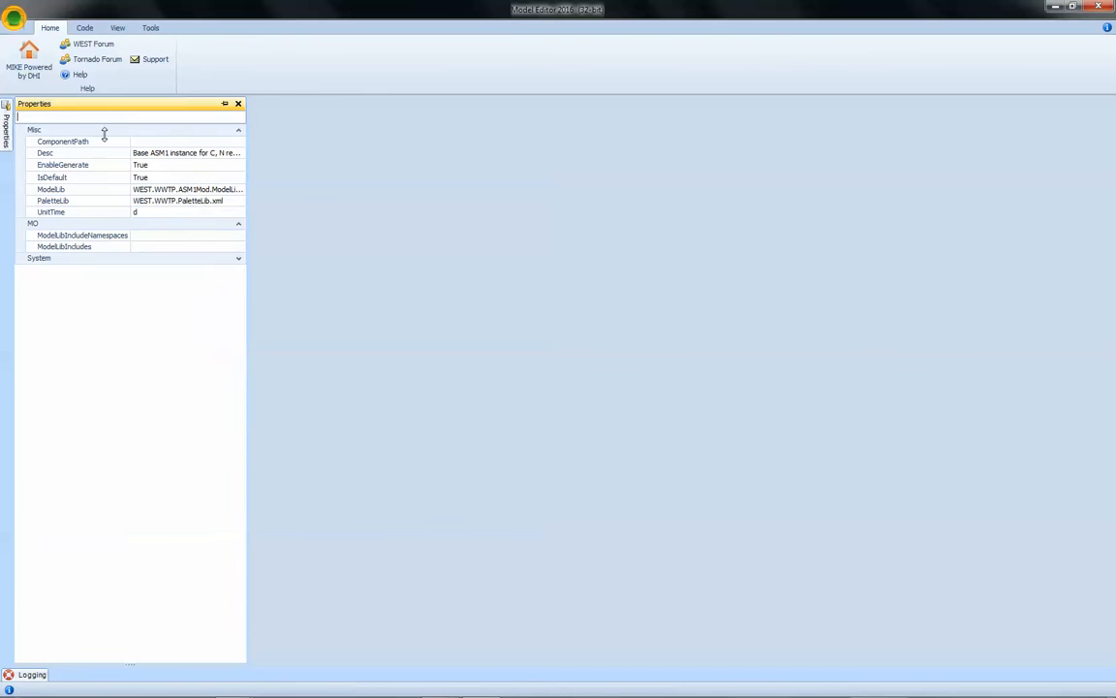
pyautogui.click(225, 104)
pyautogui.scroll(-2, 225, 249)
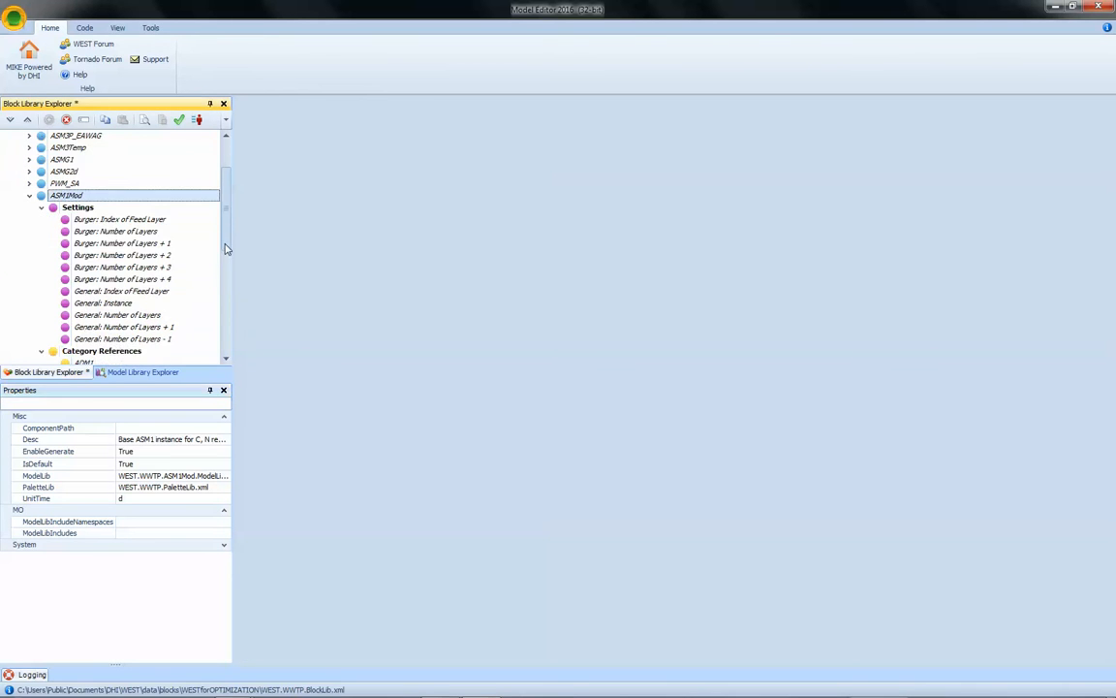
pyautogui.scroll(-1, 225, 249)
pyautogui.click(107, 291)
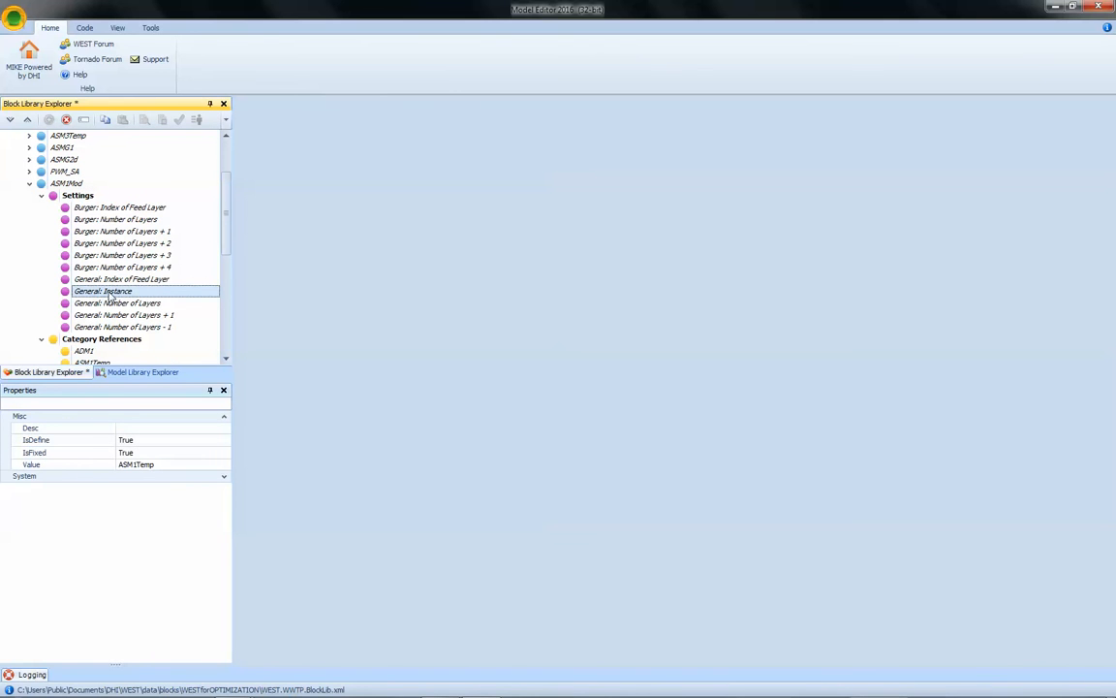
pyautogui.click(138, 465)
pyautogui.moveTo(139, 465); pyautogui.dragTo(173, 465)
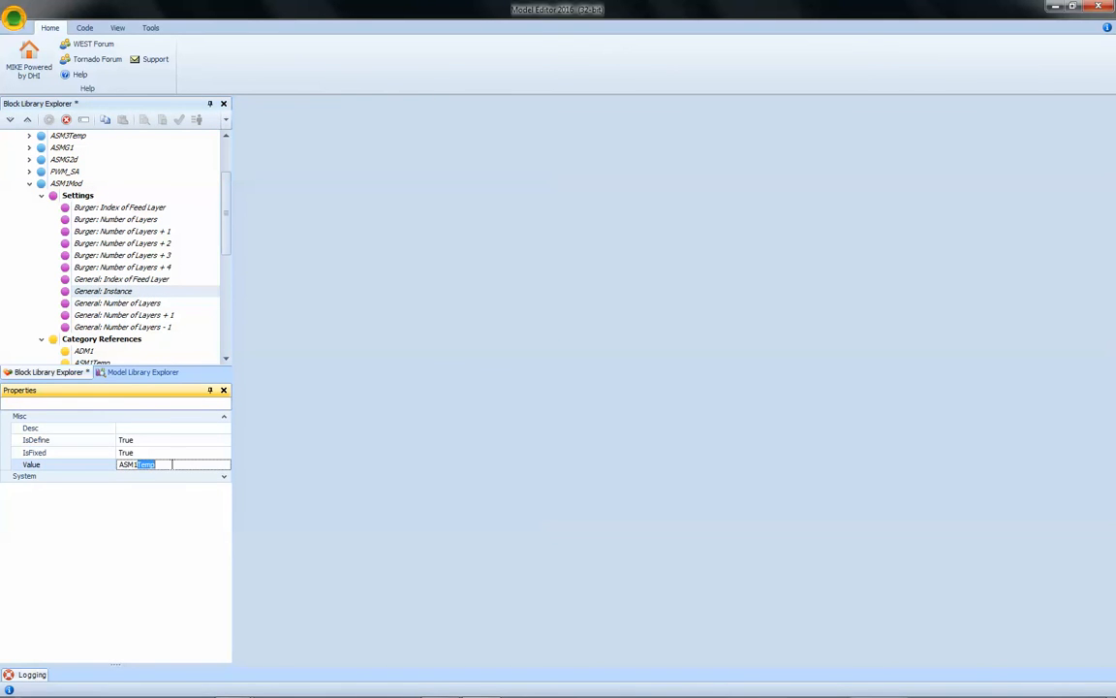
pyautogui.write('Mod')
# Step: Delete the ADM1, ASM1Temp and Siegrist category references from the ASM1Mod instance
pyautogui.click(40, 195)
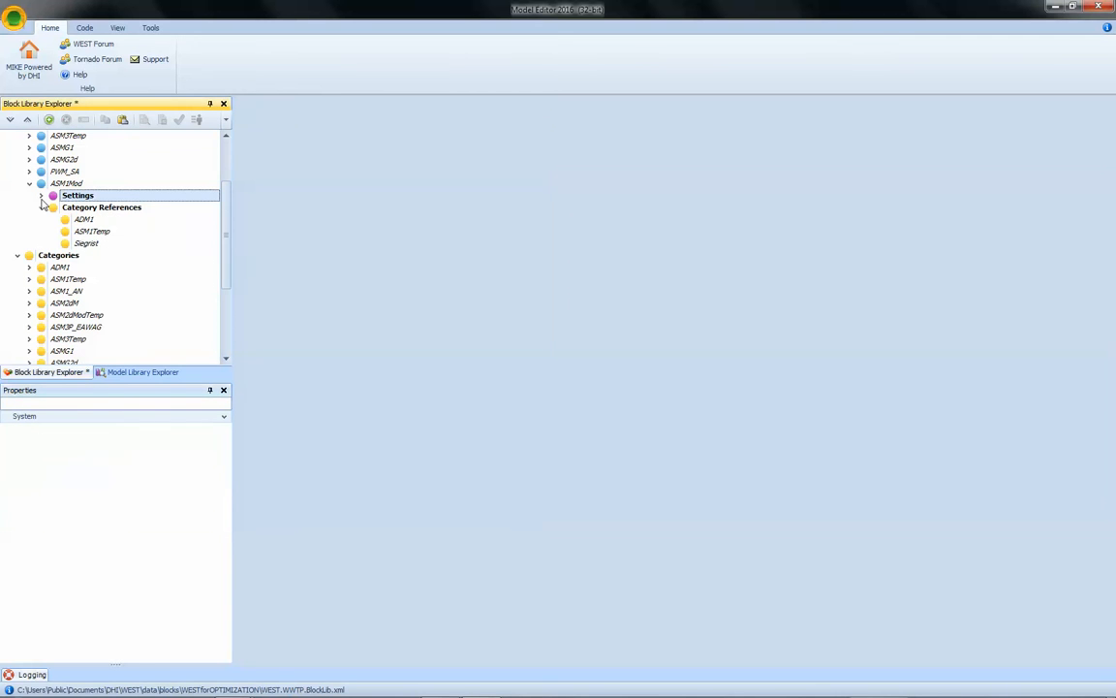
pyautogui.click(93, 221)
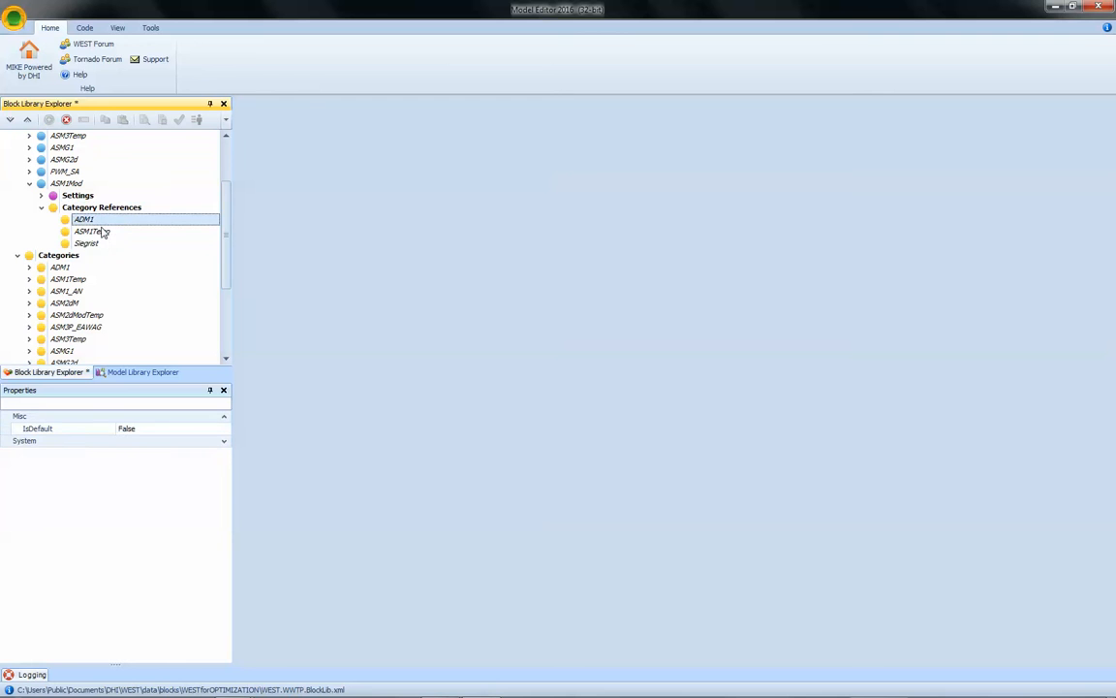
pyautogui.click(103, 232)
pyautogui.keyDown('ctrl'); pyautogui.click(95, 246); pyautogui.keyUp('ctrl')
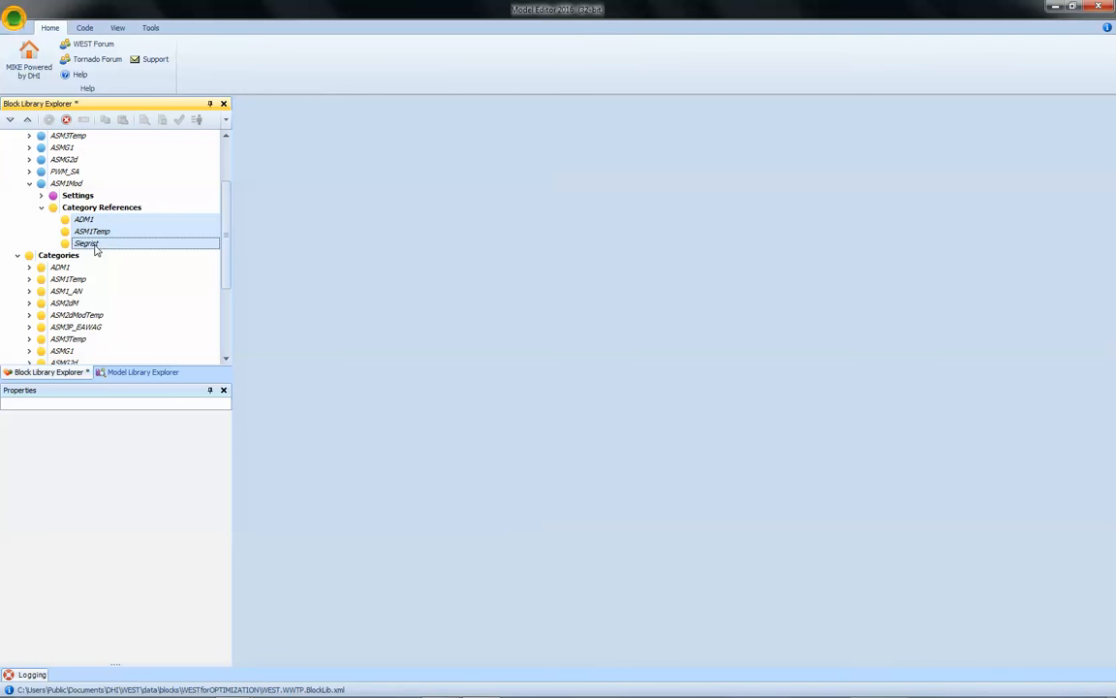
pyautogui.press('Delete')
pyautogui.press('Return')
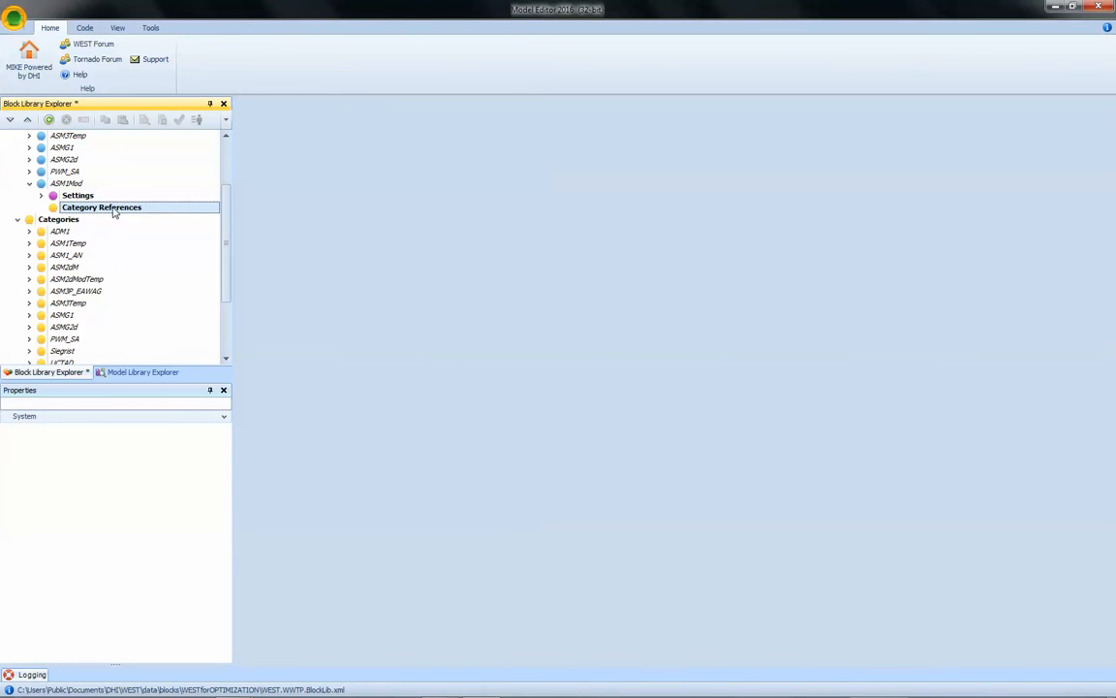
# Step: Add the ASM1Mod category to the ASM1Mod instance's category references
pyautogui.rightClick(116, 209)
pyautogui.click(141, 216)
pyautogui.click(516, 334)
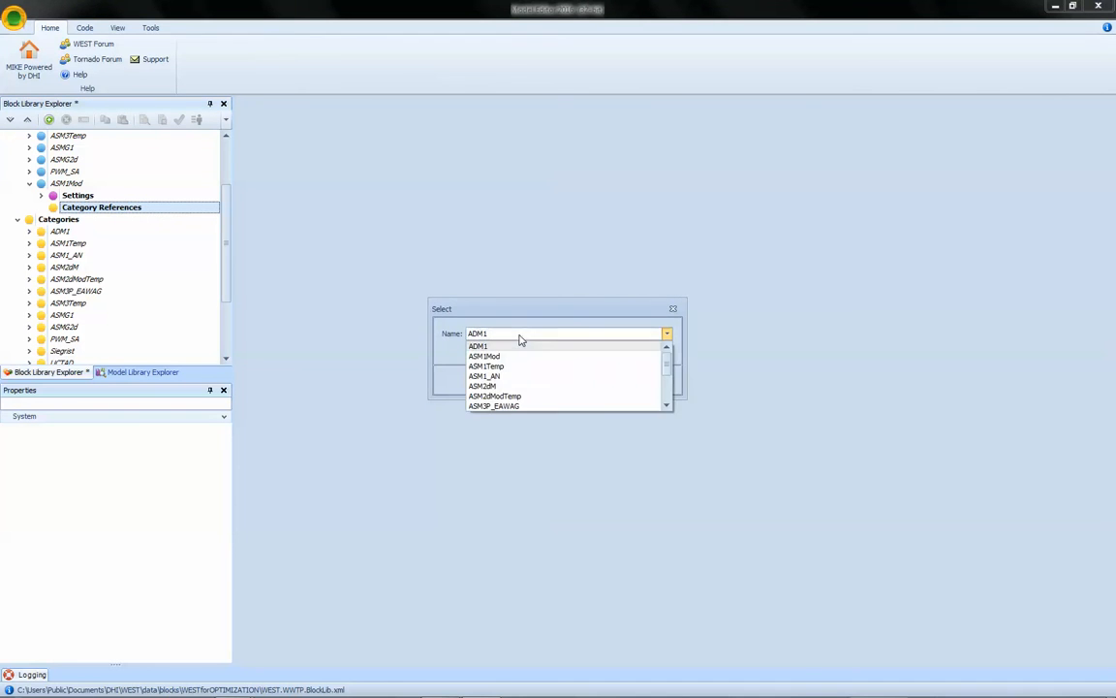
pyautogui.click(511, 357)
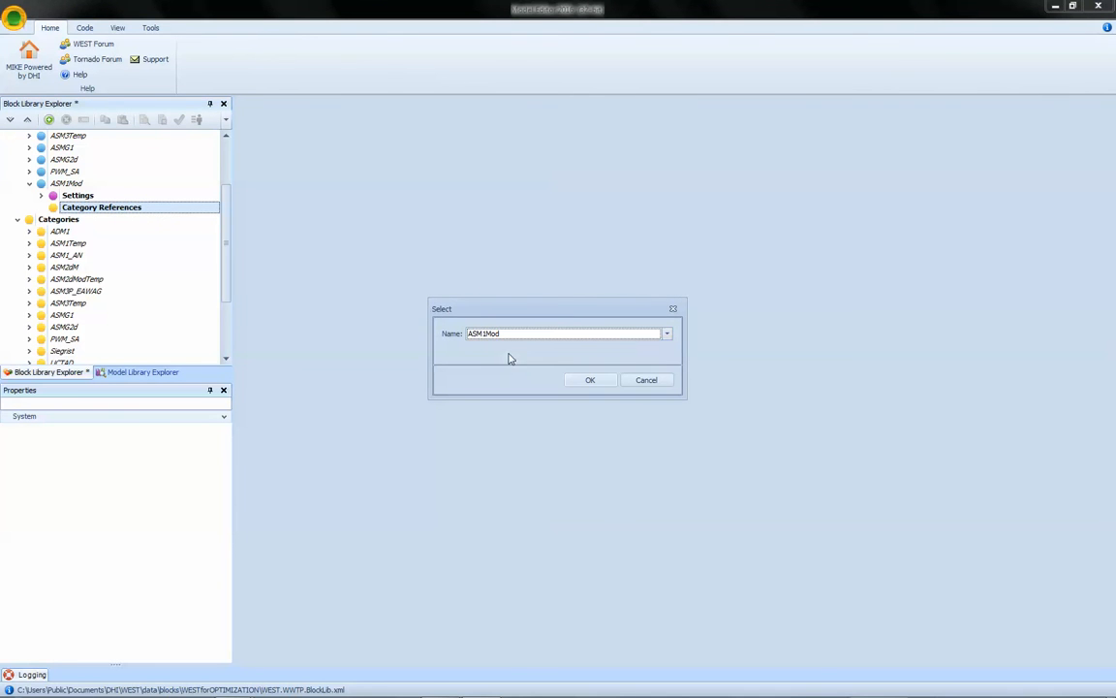
pyautogui.click(583, 382)
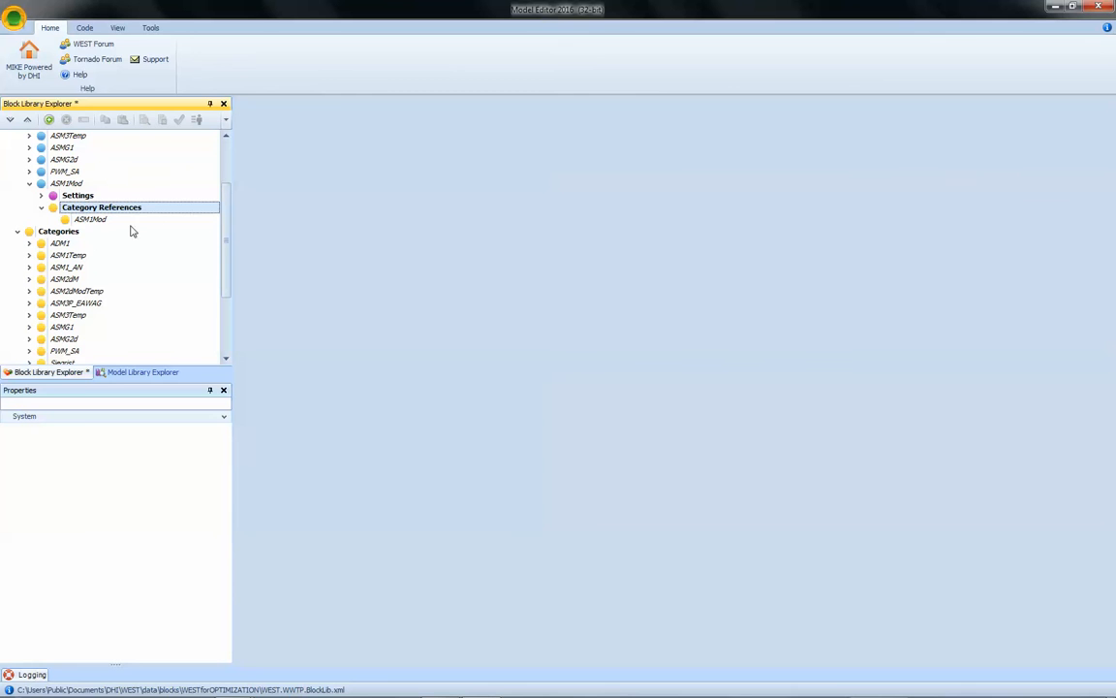
# Step: Change the ASM1Mod instance's description to "Modified ASM1 instance for C, N removal (with S_xt1)"
pyautogui.click(67, 184)
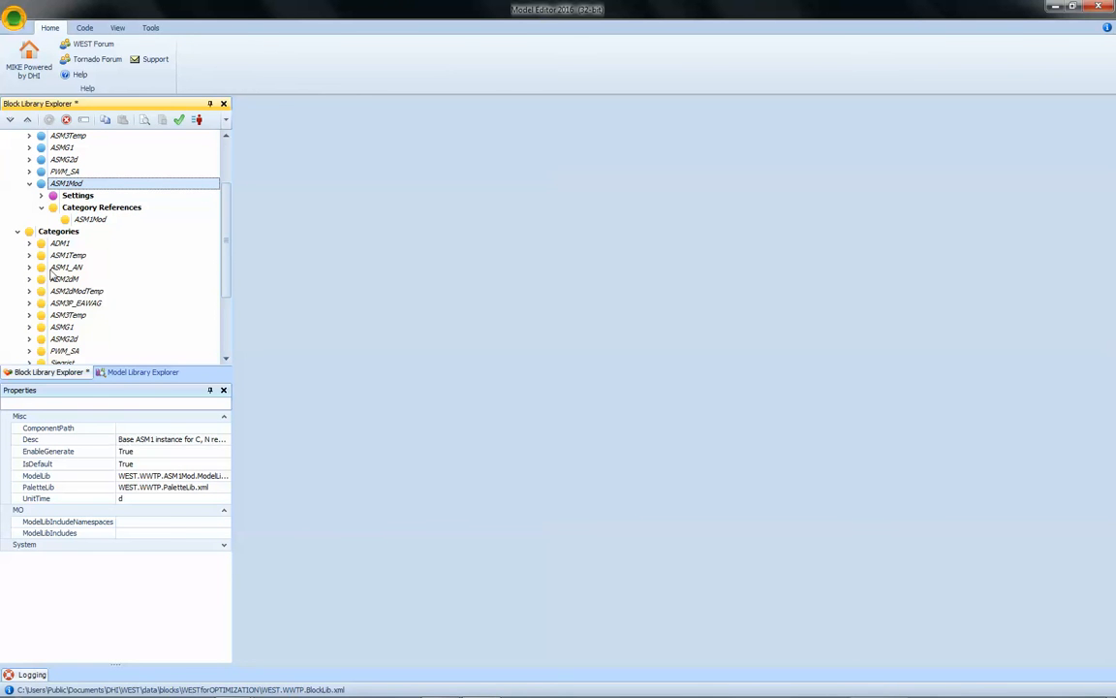
pyautogui.click(120, 440)
pyautogui.doubleClick(120, 441)
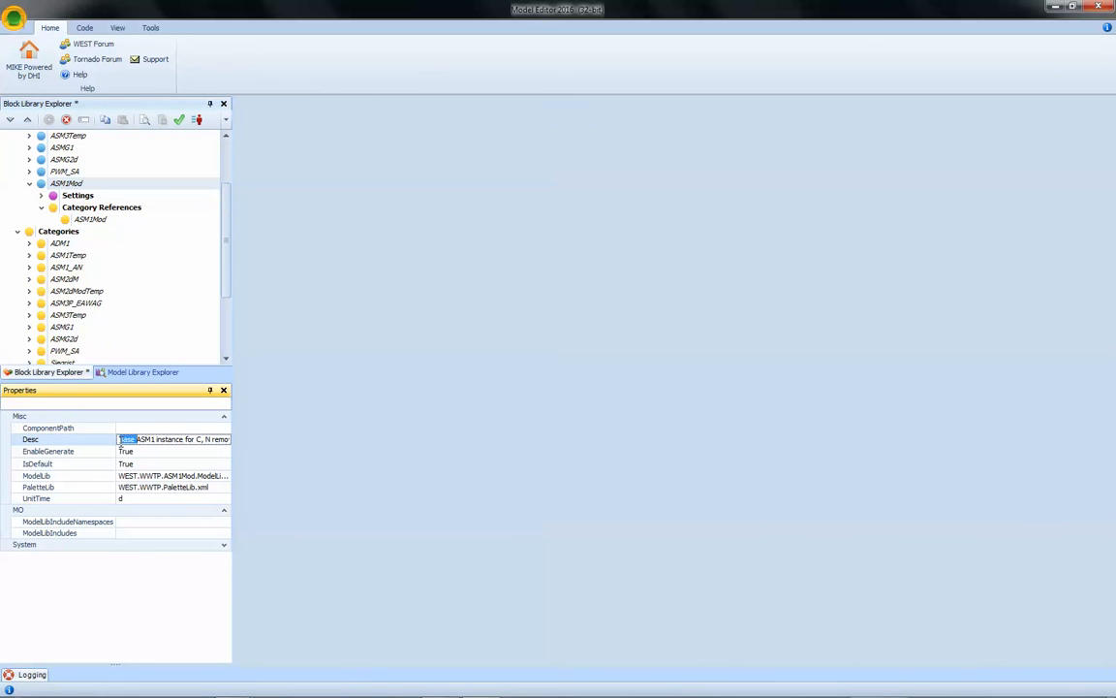
pyautogui.write('Modified')
pyautogui.press('End')
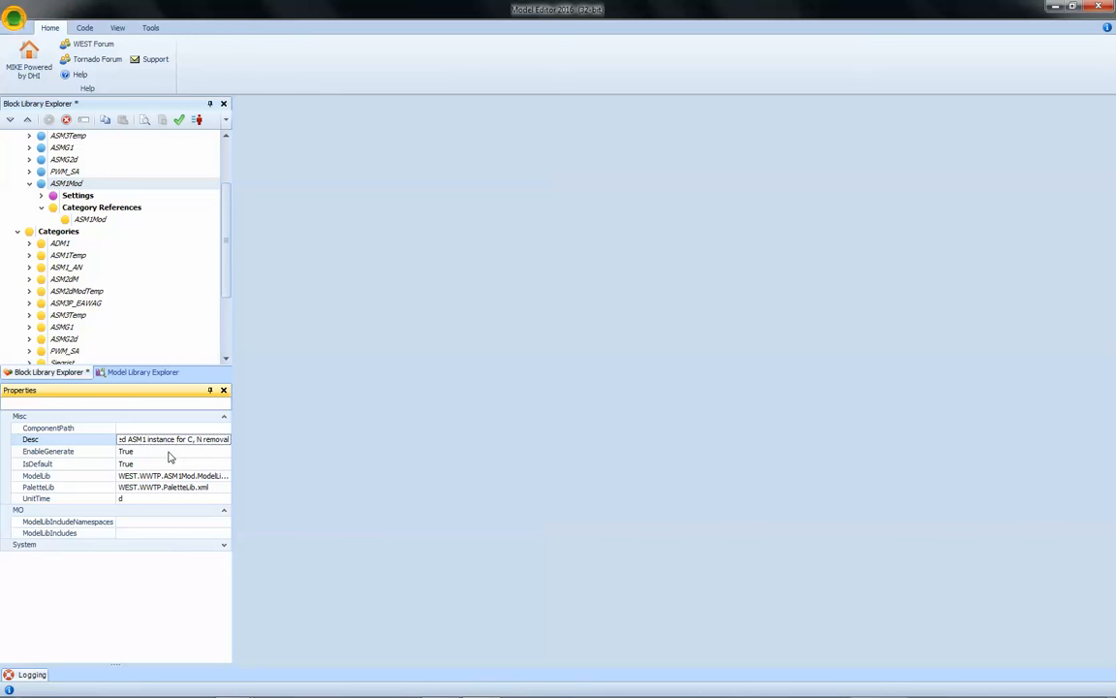
pyautogui.write('(with S_xt1)')
pyautogui.press('Return')
# Step: Copy the ASM1Temp instance's PaletteLib path, Icons\WEST.WWTP.CN.PaletteLib.xml, into the ASM1Mod instance's PaletteLib property
pyautogui.moveTo(226, 288); pyautogui.dragTo(230, 207)
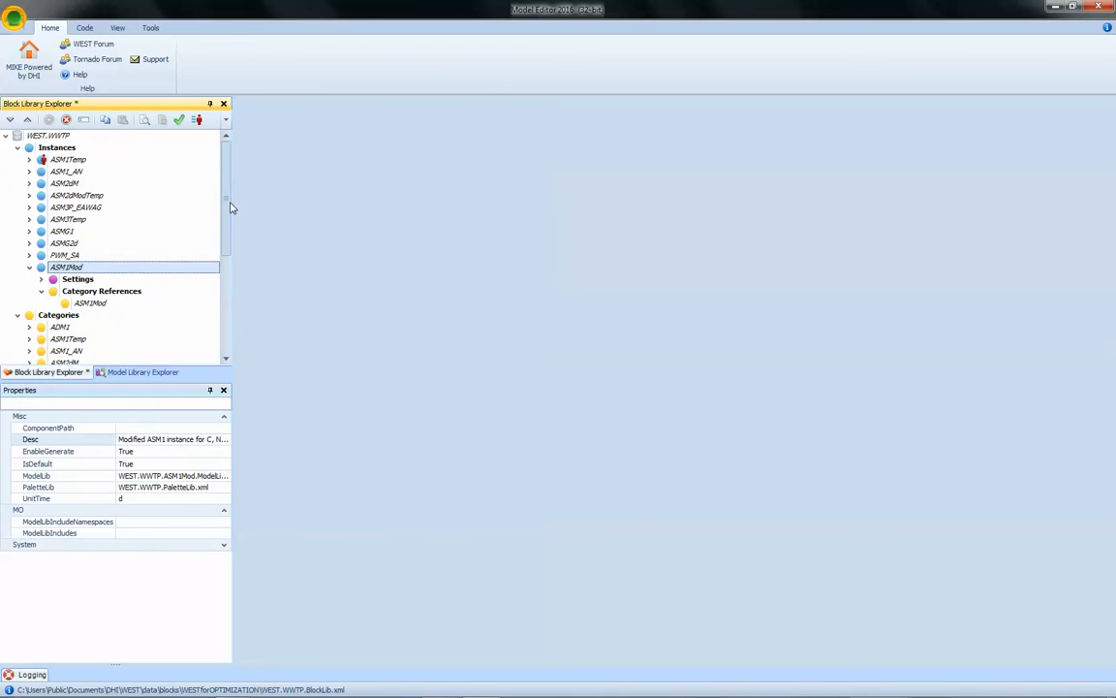
pyautogui.click(68, 160)
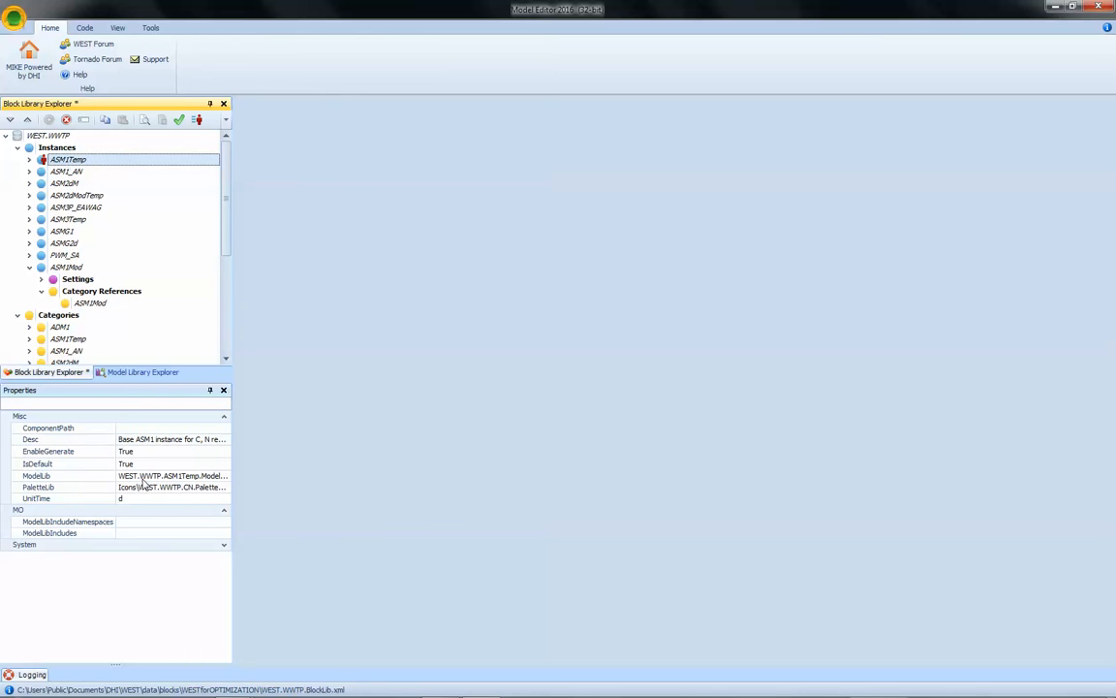
pyautogui.click(210, 488)
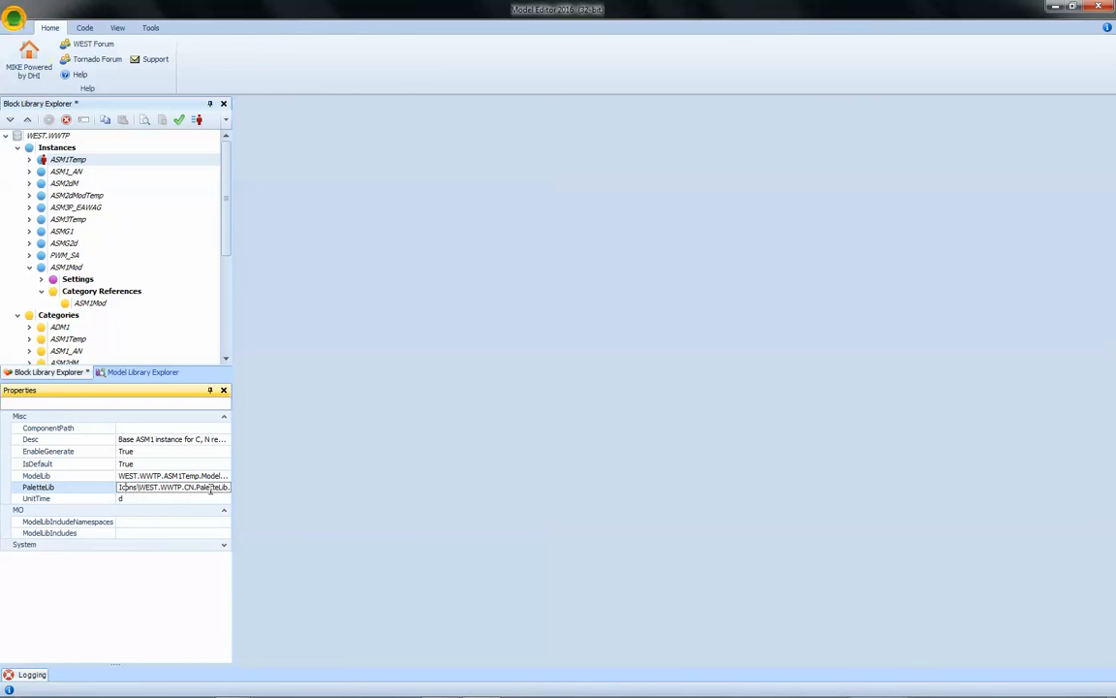
pyautogui.doubleClick(210, 488)
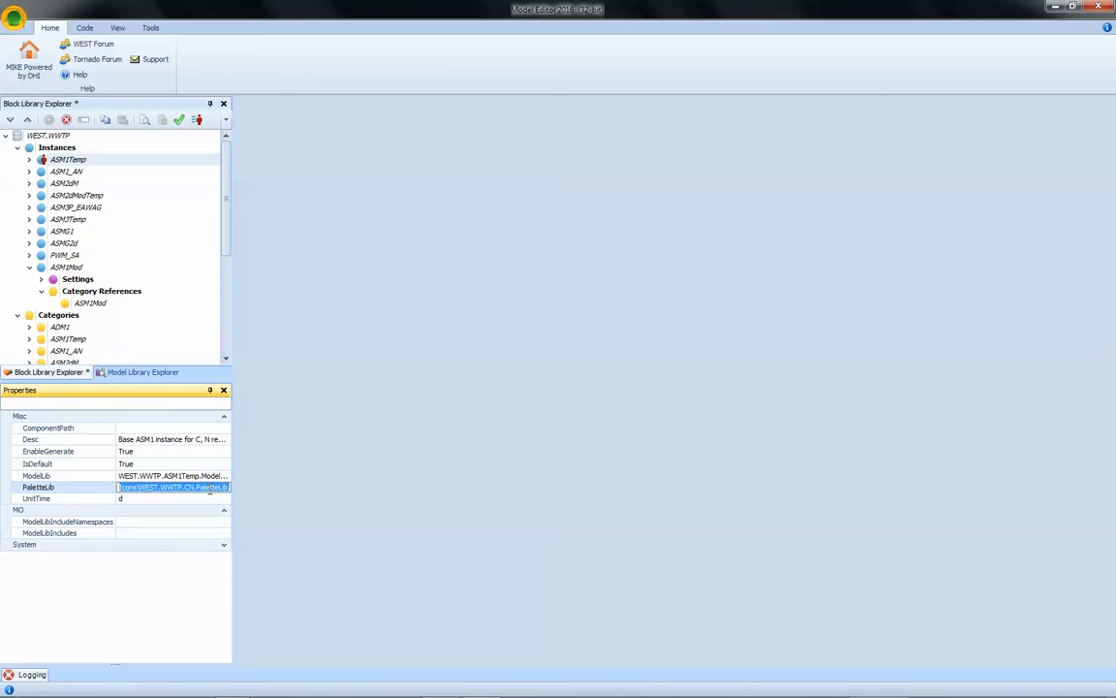
pyautogui.click(66, 266)
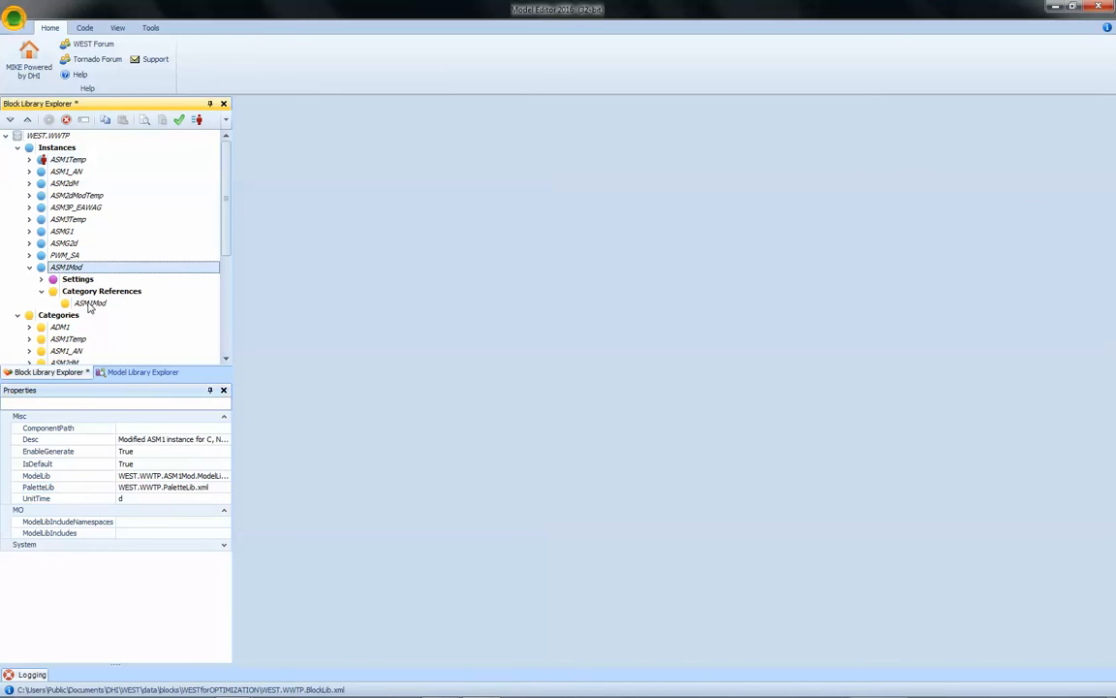
pyautogui.click(136, 489)
pyautogui.doubleClick(134, 489)
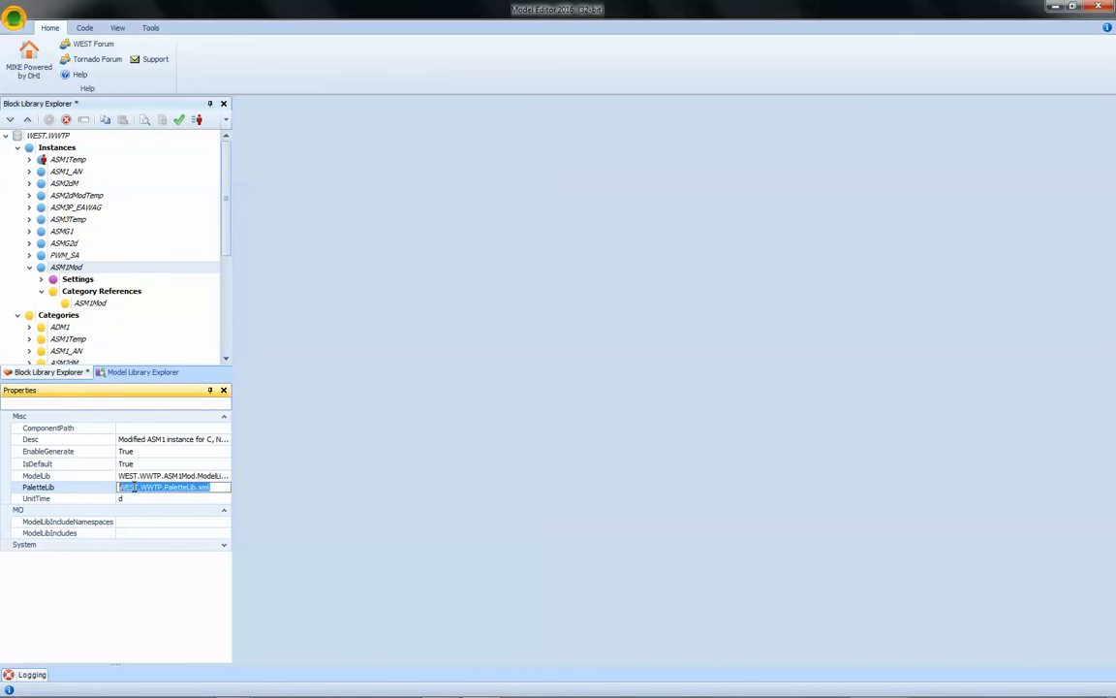
pyautogui.hotkey('ctrl', 'v')
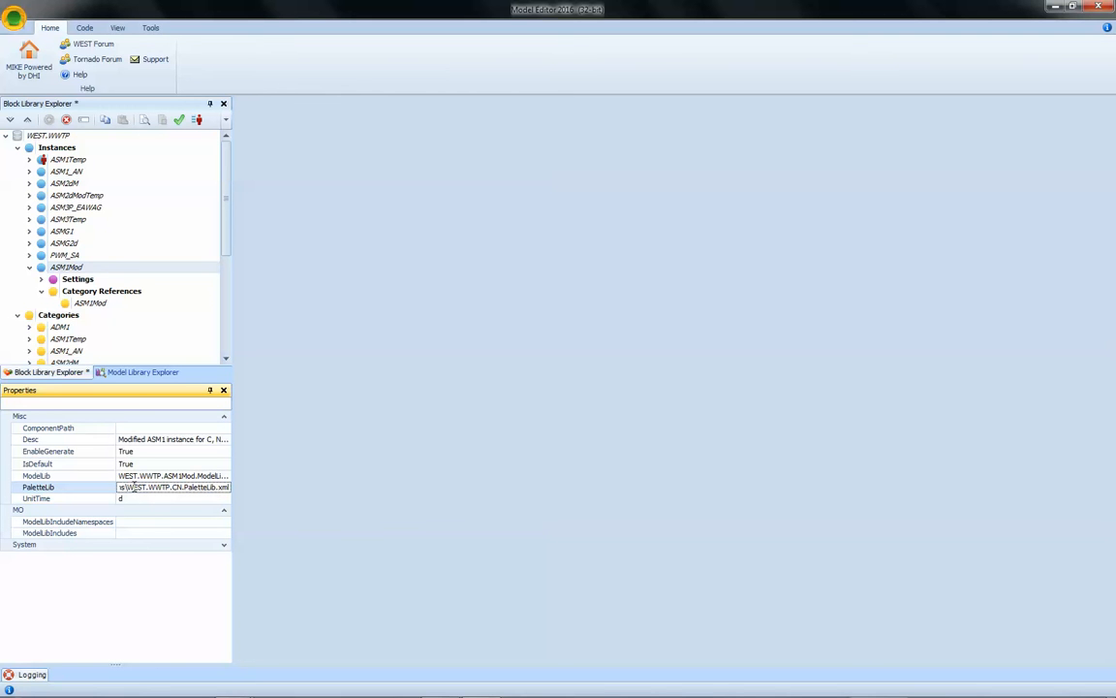
# Step: View the PowerPoint slide on the key files to #include and return to Model Editor
pyautogui.hotkey('alt', 'Tab')
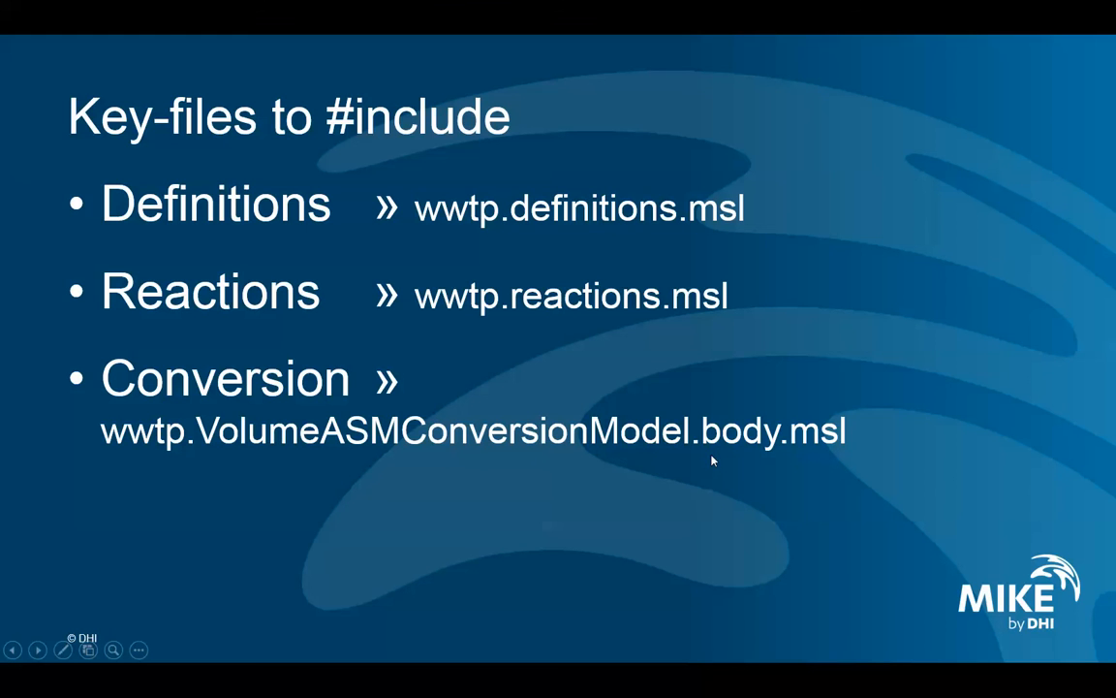
pyautogui.hotkey('alt', 'Tab')
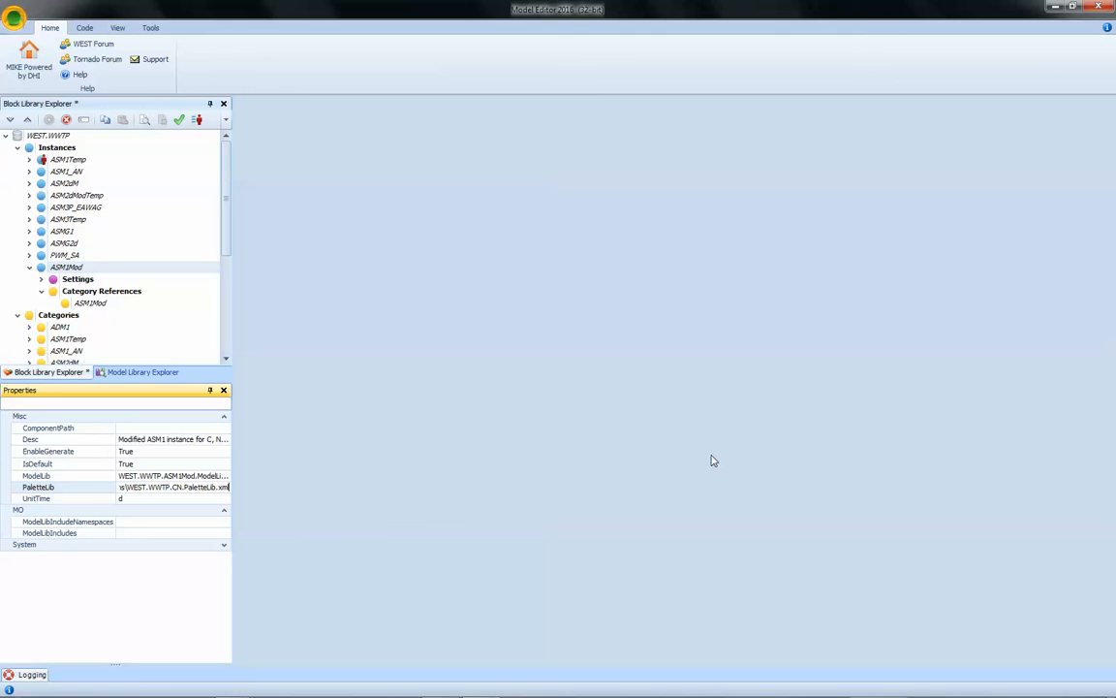
# Step: Open wwtp.definitions.msl from under wwtp.main.msl in the model library's includes tree
pyautogui.click(136, 373)
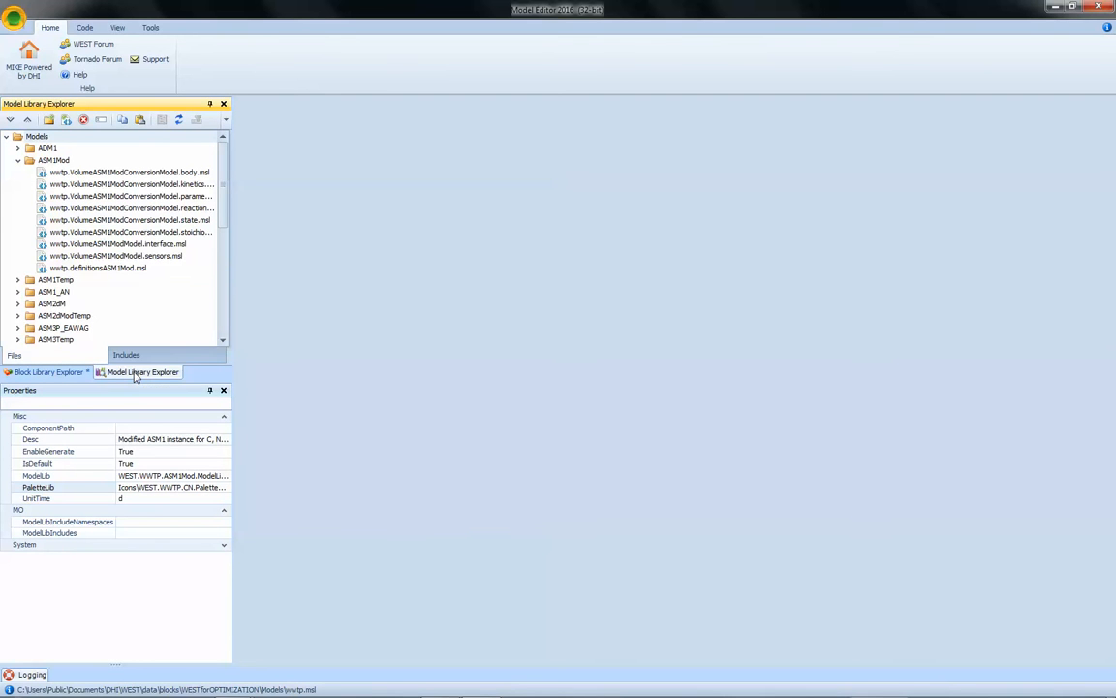
pyautogui.click(134, 362)
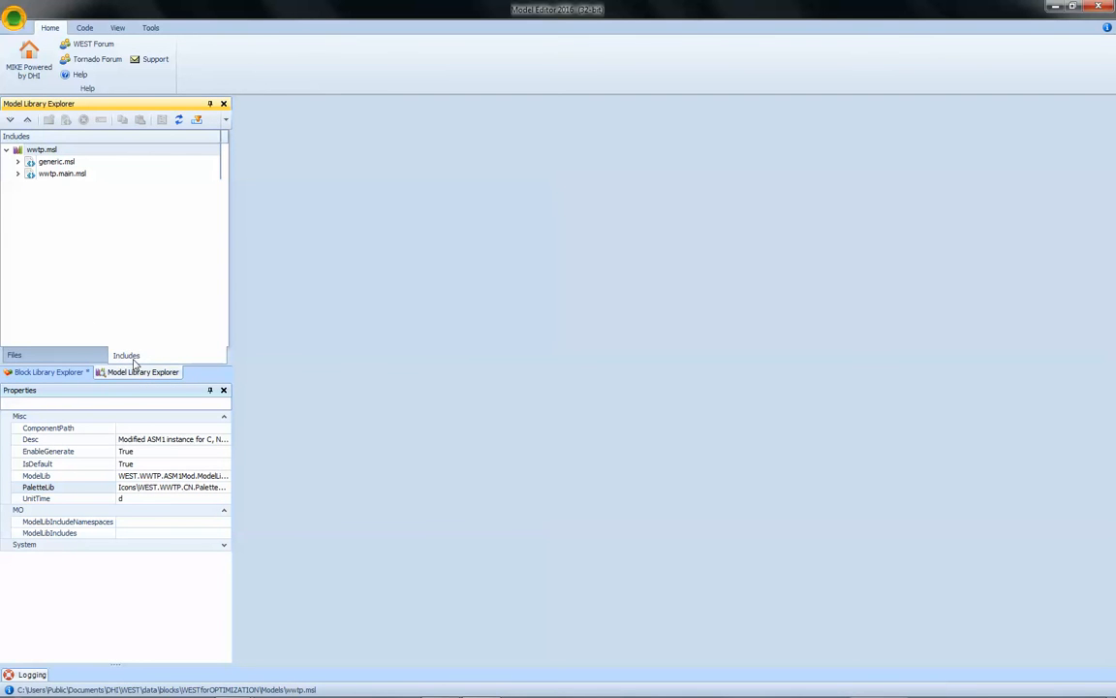
pyautogui.click(209, 390)
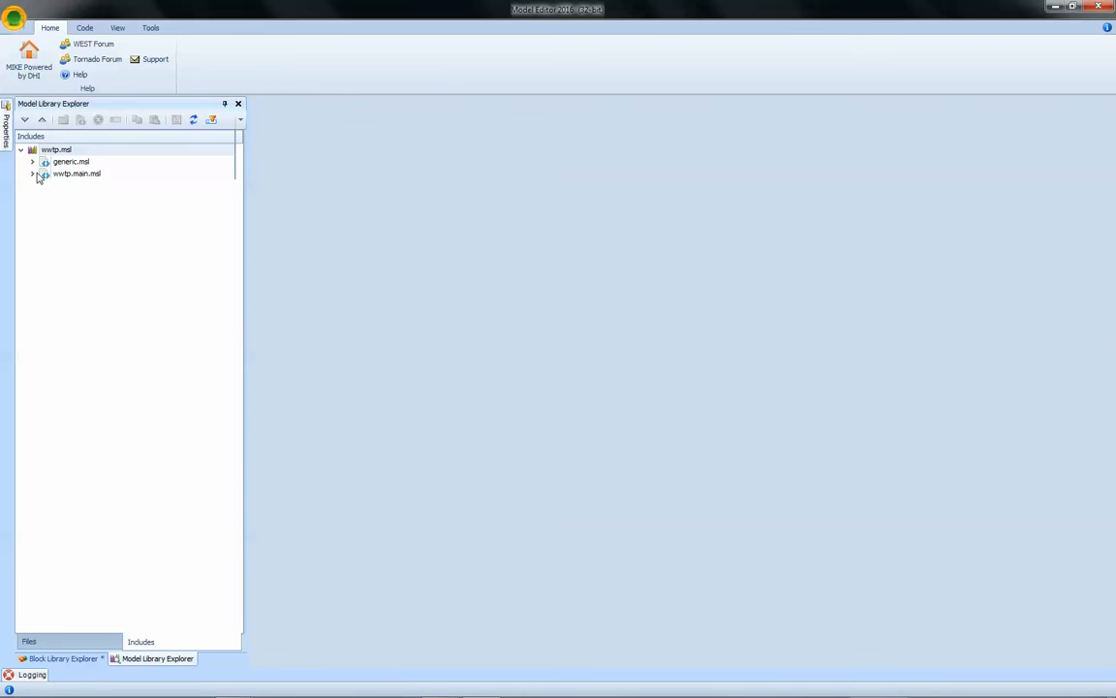
pyautogui.click(33, 173)
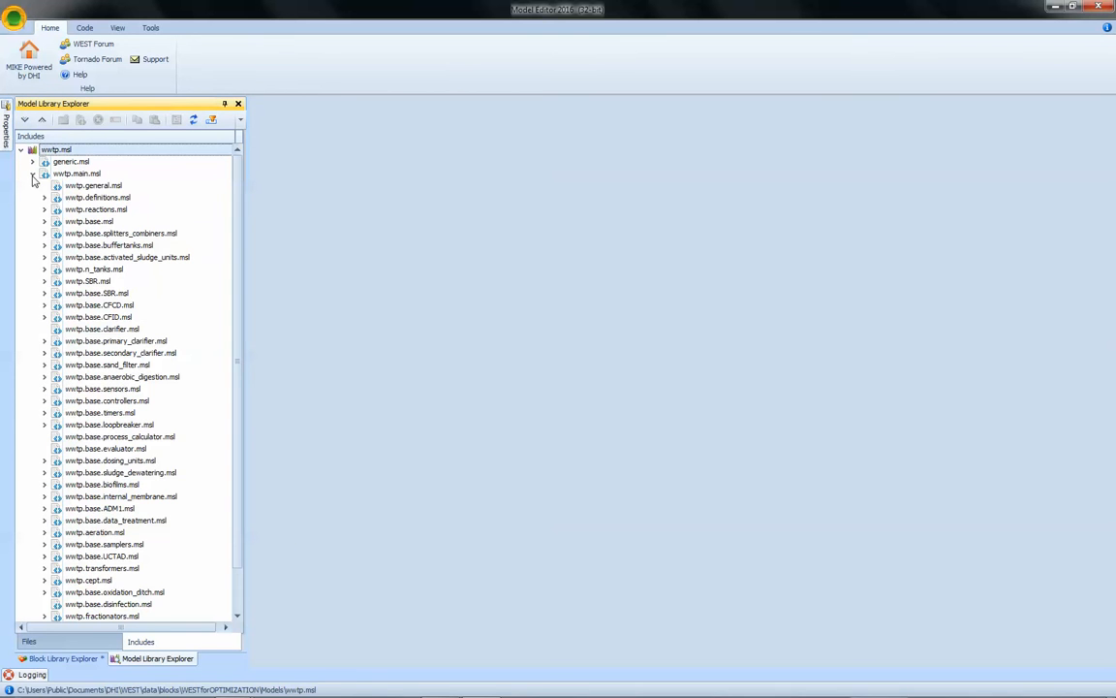
pyautogui.click(101, 199)
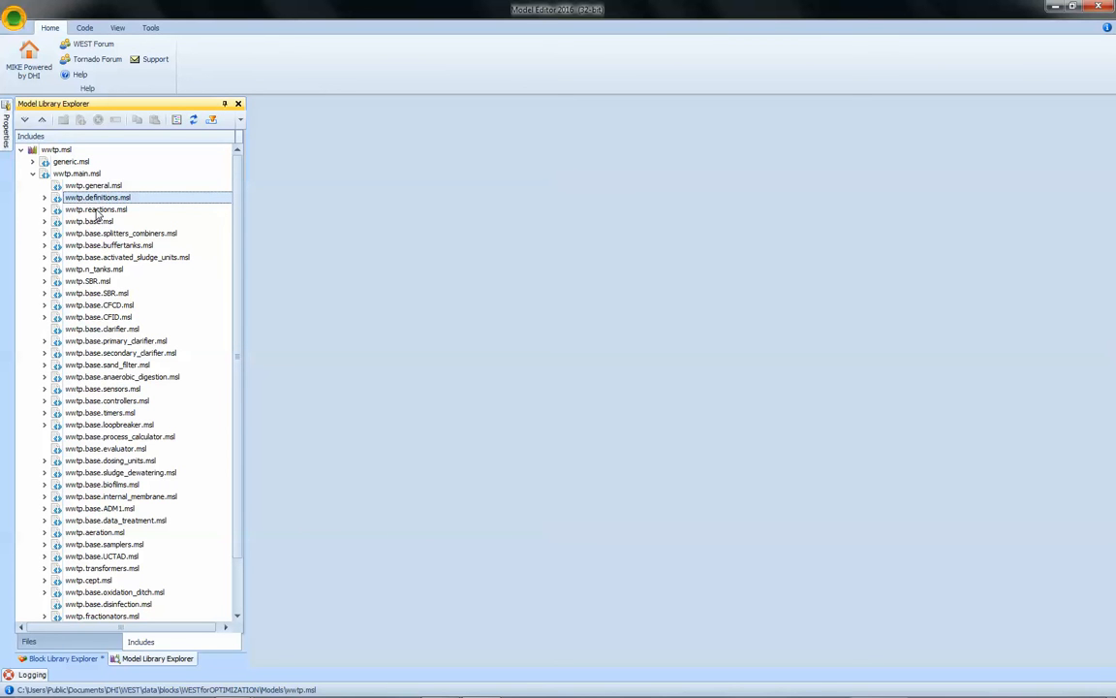
pyautogui.doubleClick(101, 199)
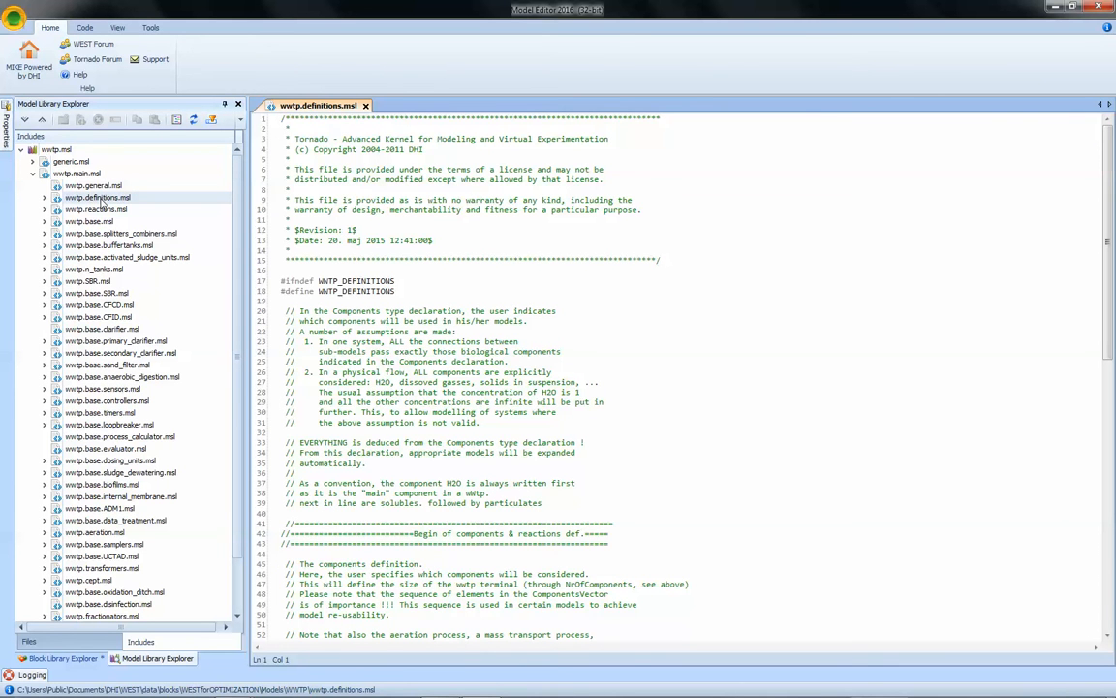
# Step: Duplicate the ASM2dM #ifdef/#include/#endif block just before the final #endif of wwtp.definitions.msl
pyautogui.hotkey('ctrl', 'End')
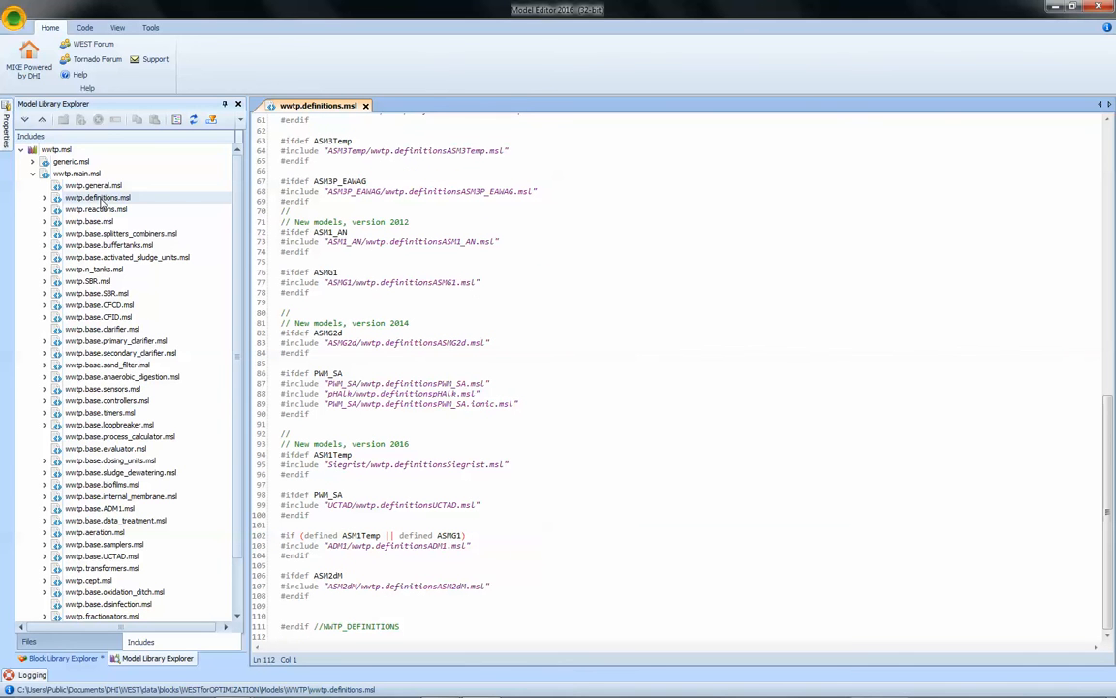
pyautogui.click(280, 576)
pyautogui.moveTo(280, 576); pyautogui.dragTo(279, 604)
pyautogui.hotkey('ctrl', 'c')
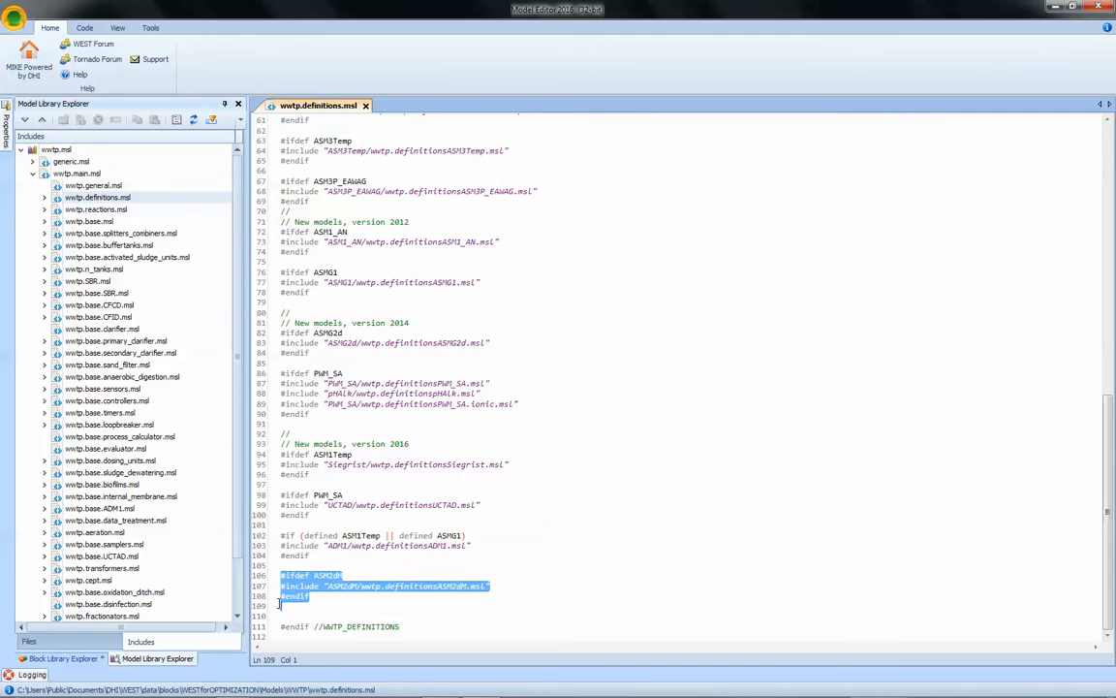
pyautogui.click(291, 614)
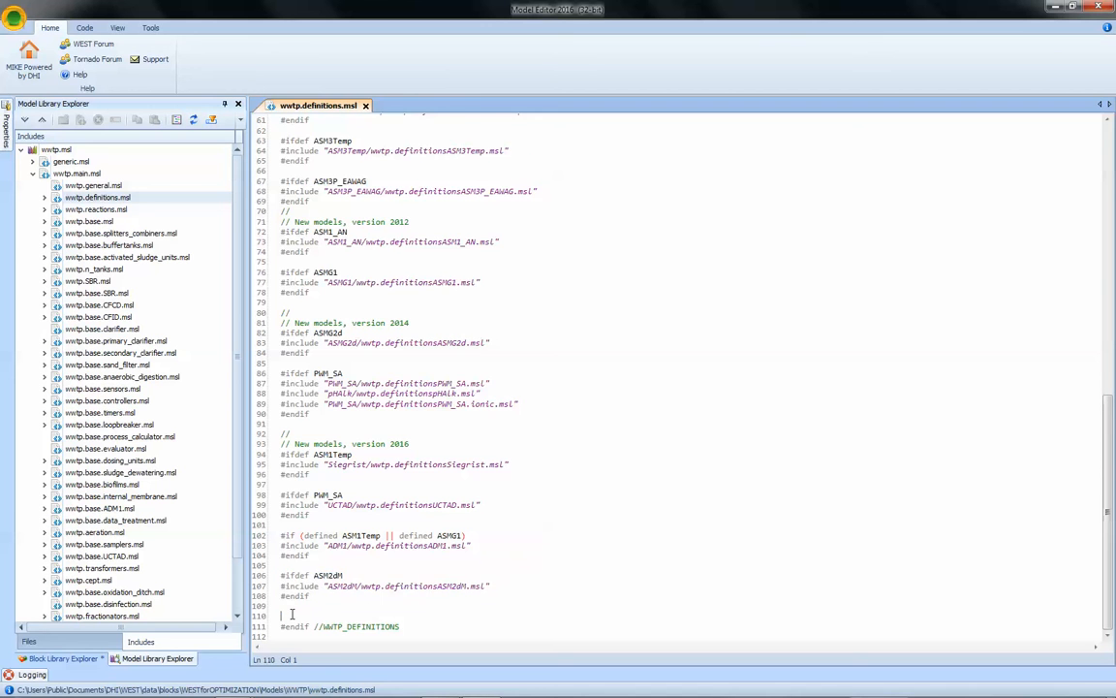
pyautogui.hotkey('ctrl', 'v')
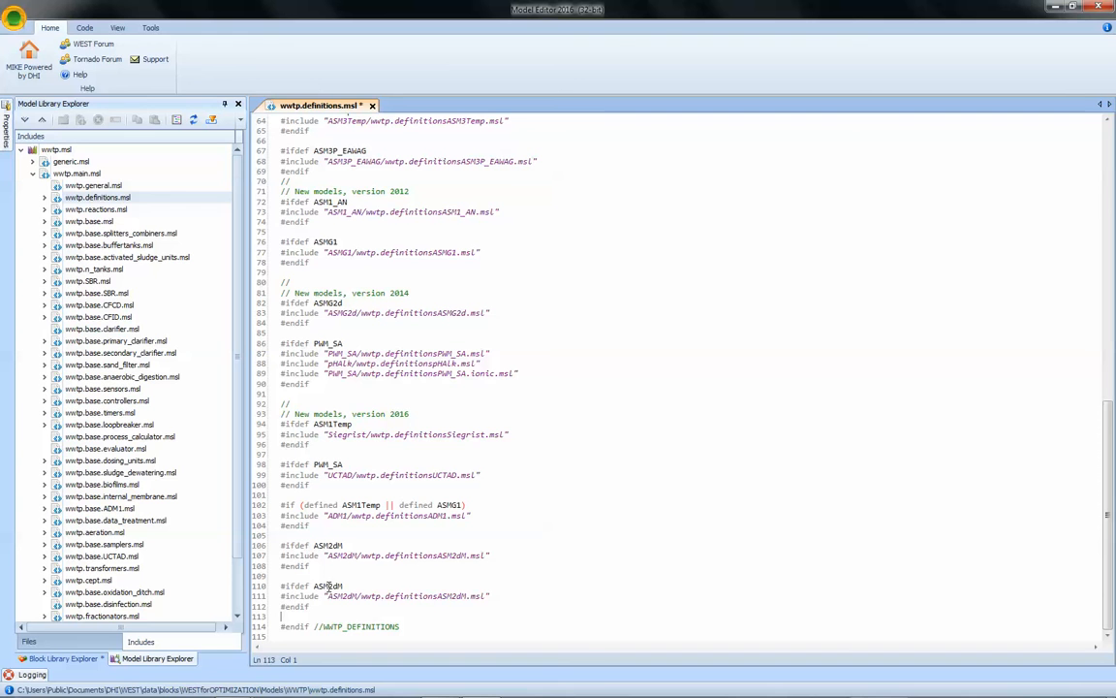
# Step: Change the copied block to #ifdef ASM1Mod with include "ASM1Mod/wwtp.definitionsASM1Mod.msl" and save wwtp.definitions.msl
pyautogui.moveTo(327, 586); pyautogui.dragTo(341, 592)
pyautogui.write('1Mod')
pyautogui.hotkey('ctrl', 'shift', 'Left')
pyautogui.hotkey('ctrl', 'c')
pyautogui.doubleClick(349, 596)
pyautogui.hotkey('ctrl', 'v')
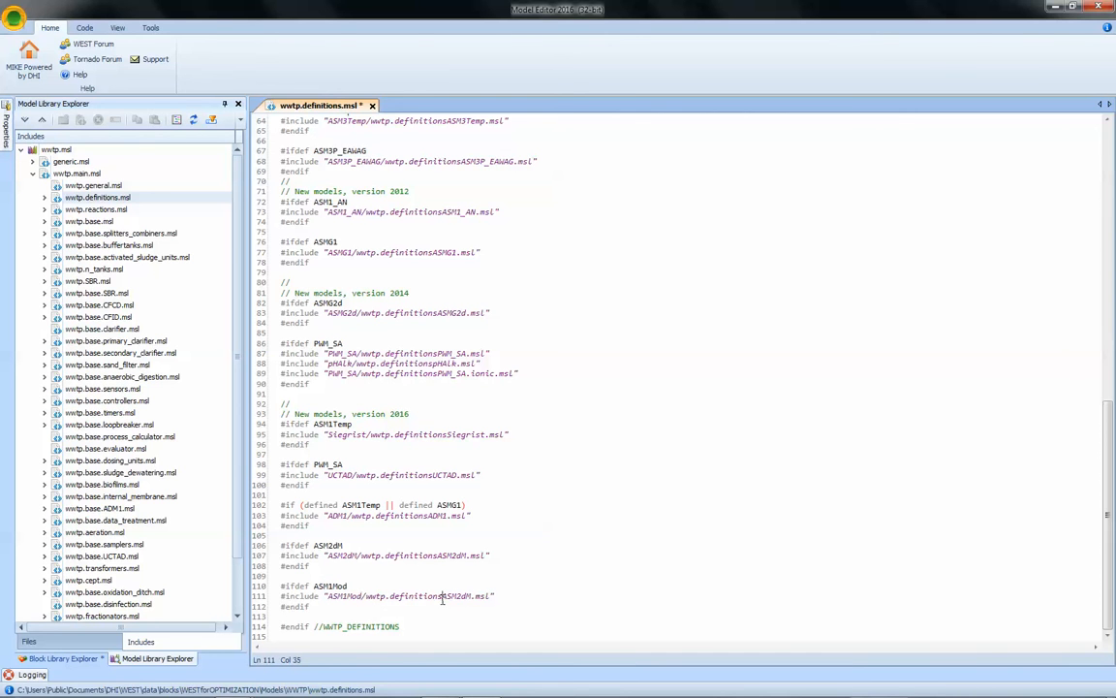
pyautogui.moveTo(443, 596); pyautogui.dragTo(470, 598)
pyautogui.hotkey('ctrl', 'v')
pyautogui.hotkey('ctrl', 's')
# Step: Open wwtp.reactions.msl and duplicate its ASM2dM include block just before the final #endif
pyautogui.doubleClick(124, 210)
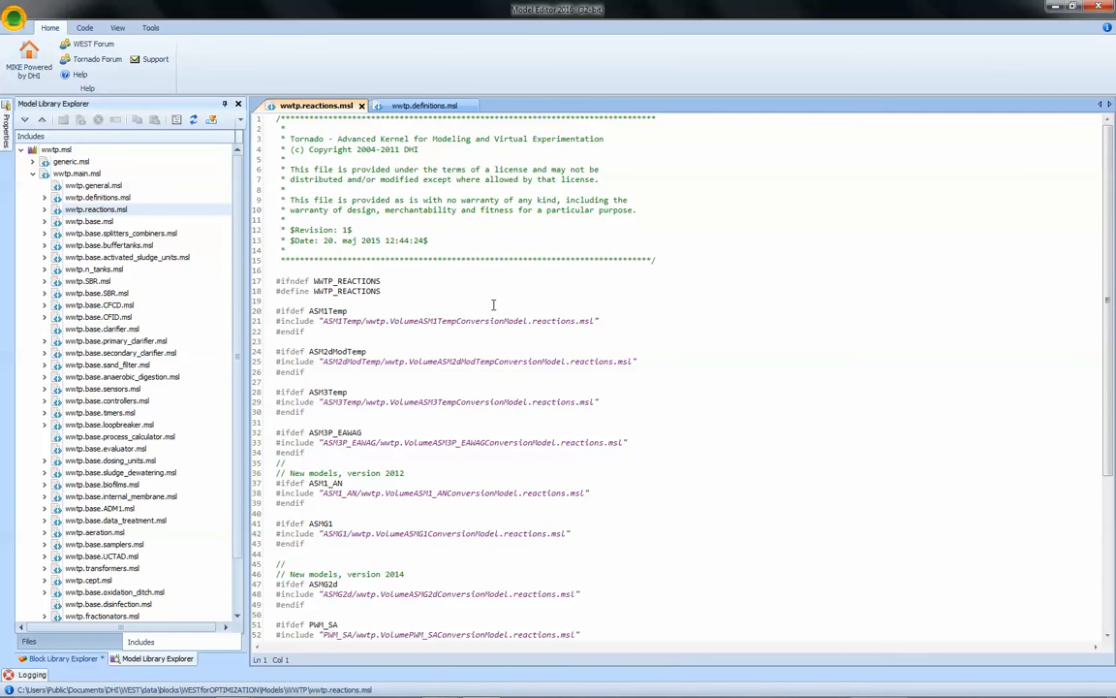
pyautogui.hotkey('ctrl', 'End')
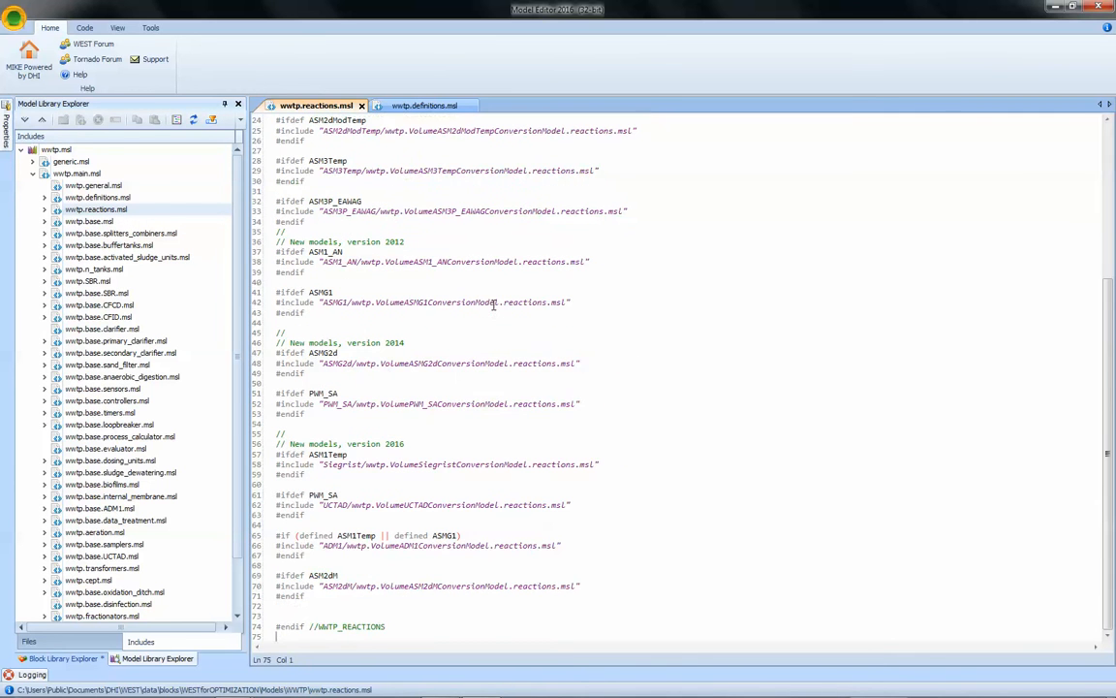
pyautogui.moveTo(278, 576); pyautogui.dragTo(288, 623)
pyautogui.click(288, 617)
pyautogui.hotkey('ctrl', 'v')
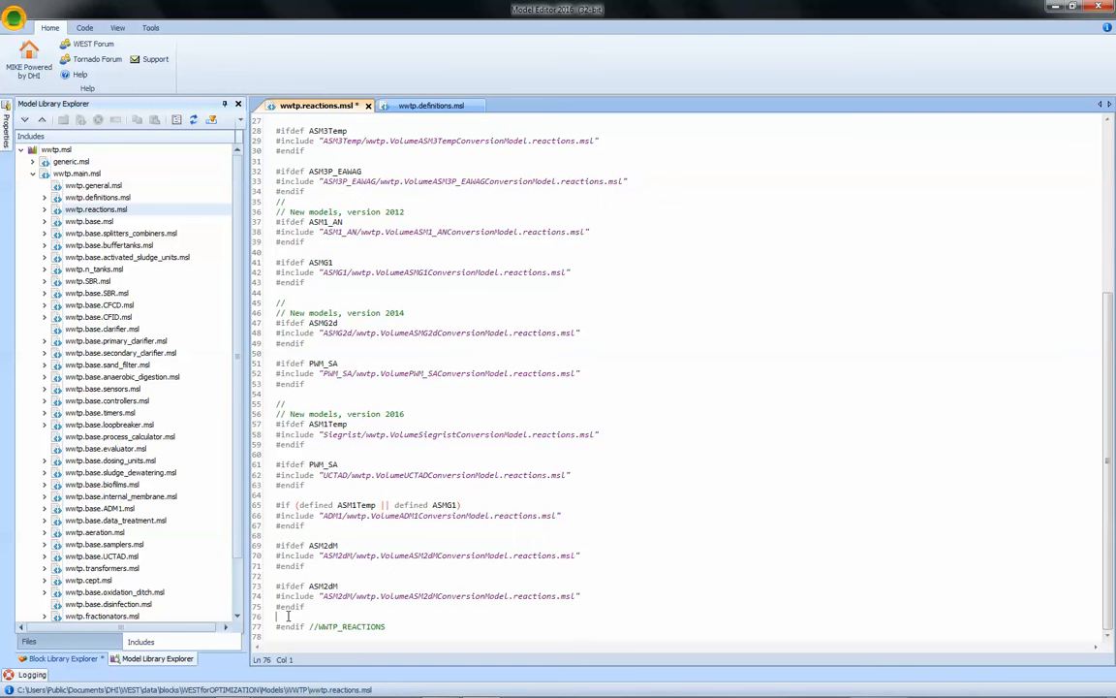
# Step: Change the copied block to #ifdef ASM1Mod with include "ASM1Mod/wwtp.VolumeASM1ModConversionModel.reactions.msl" and save wwtp.reactions.msl
pyautogui.moveTo(322, 587); pyautogui.dragTo(341, 586)
pyautogui.write('1Mod')
pyautogui.hotkey('ctrl', 'shift', 'Left')
pyautogui.hotkey('ctrl', 'c')
pyautogui.moveTo(323, 596); pyautogui.dragTo(445, 596)
pyautogui.hotkey('ctrl', 'v')
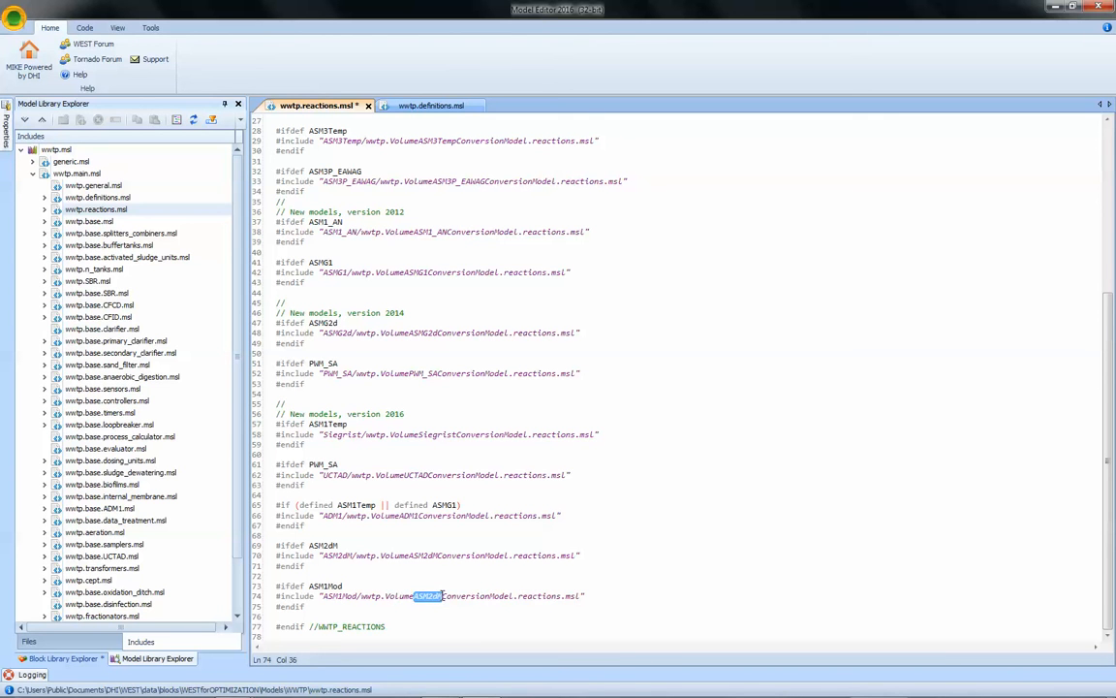
pyautogui.hotkey('ctrl', 'v')
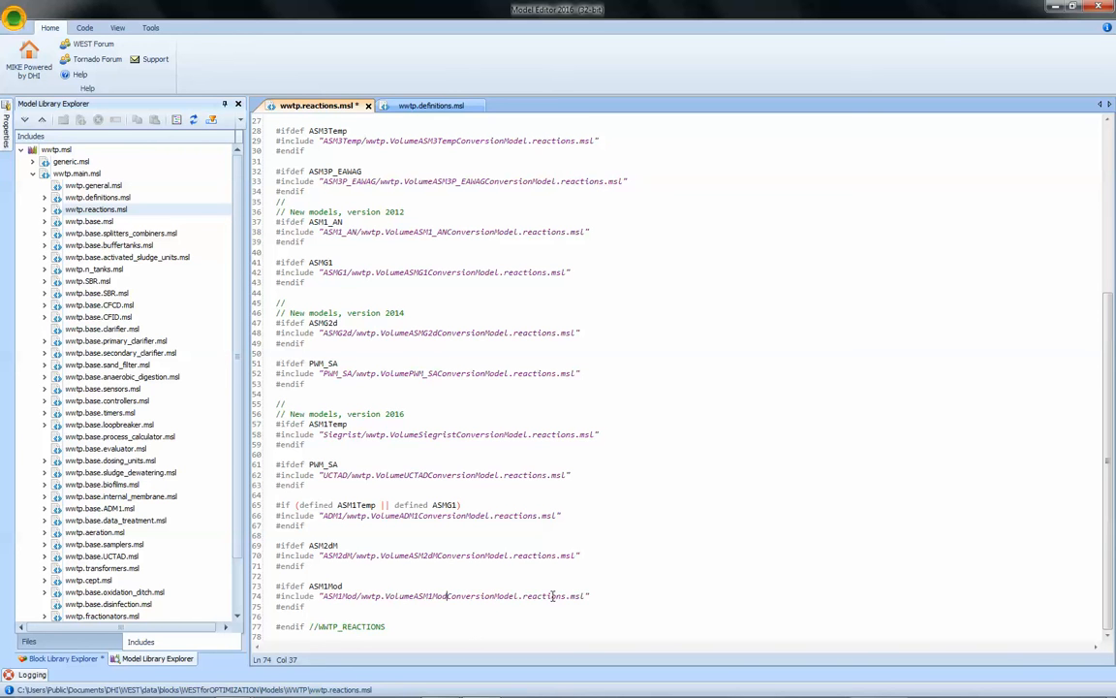
pyautogui.hotkey('ctrl', 's')
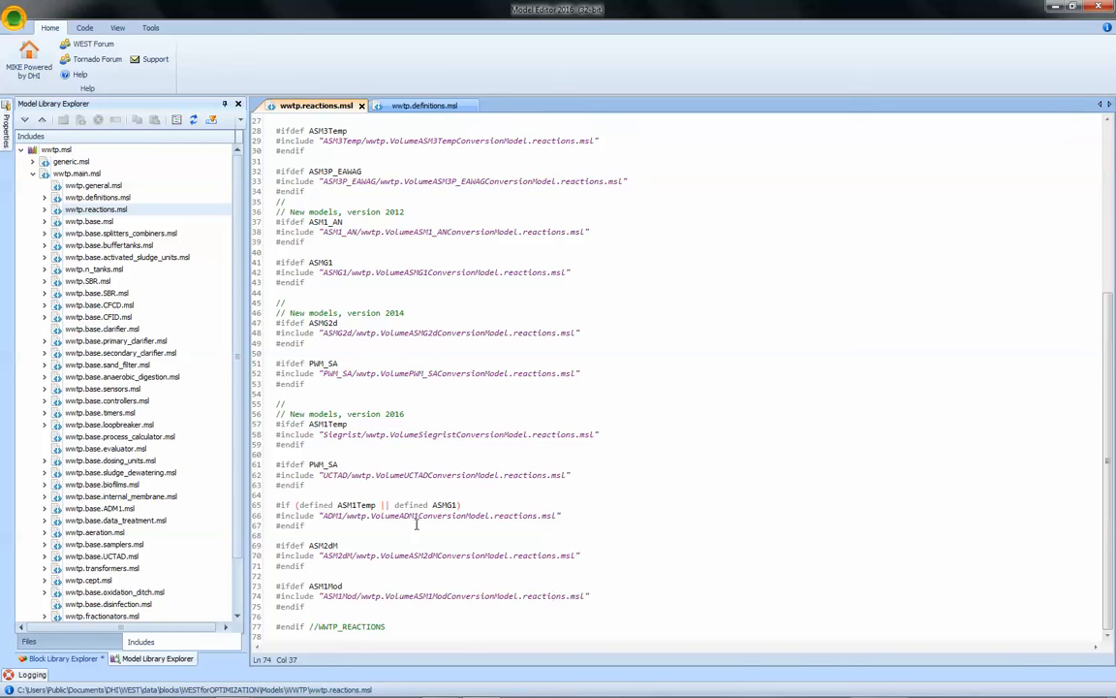
# Step: Open the first wwtp.VolumeASMConversionModel.body.msl under wwtp.base.msl and duplicate its ASM2dM include block at the end of the file
pyautogui.click(44, 222)
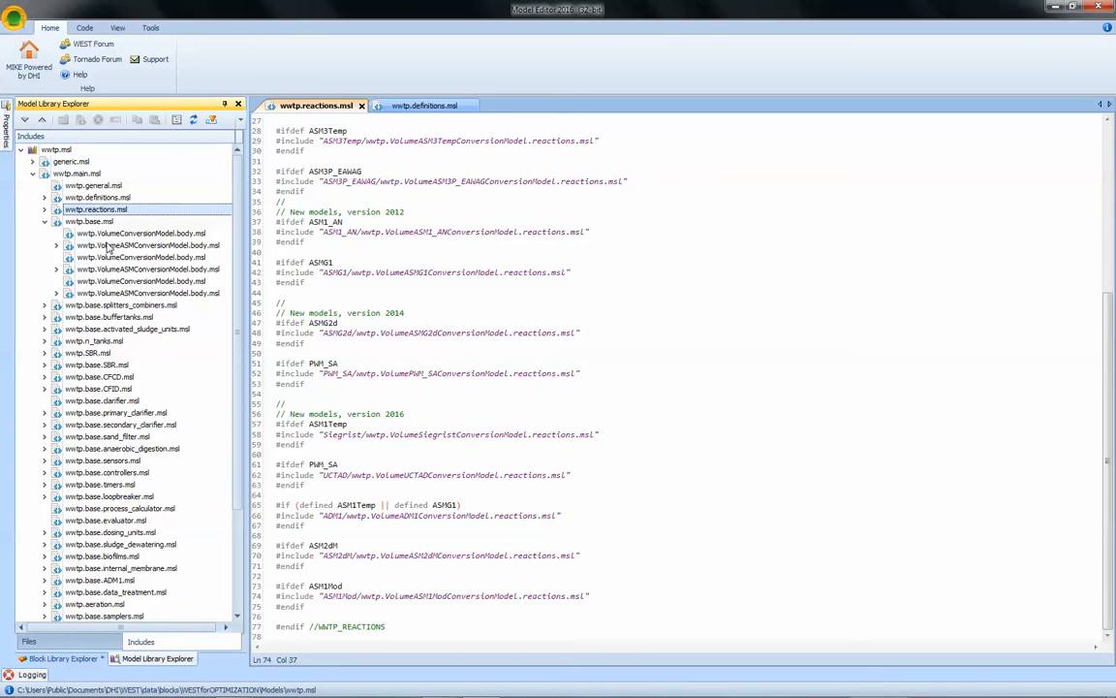
pyautogui.click(102, 246)
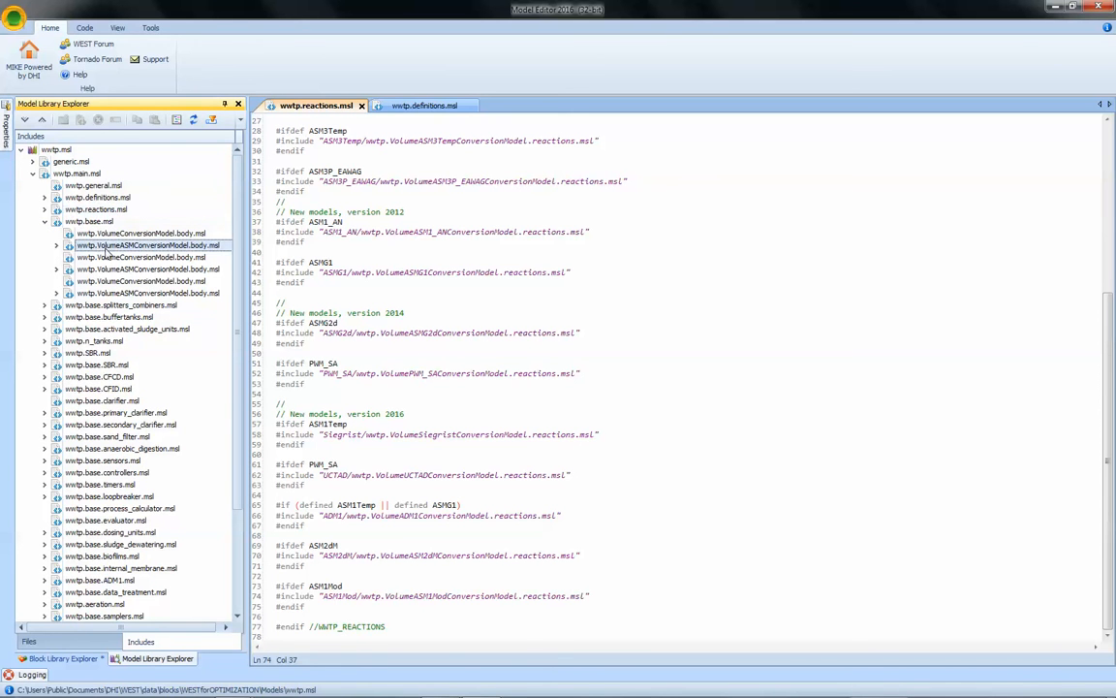
pyautogui.doubleClick(166, 247)
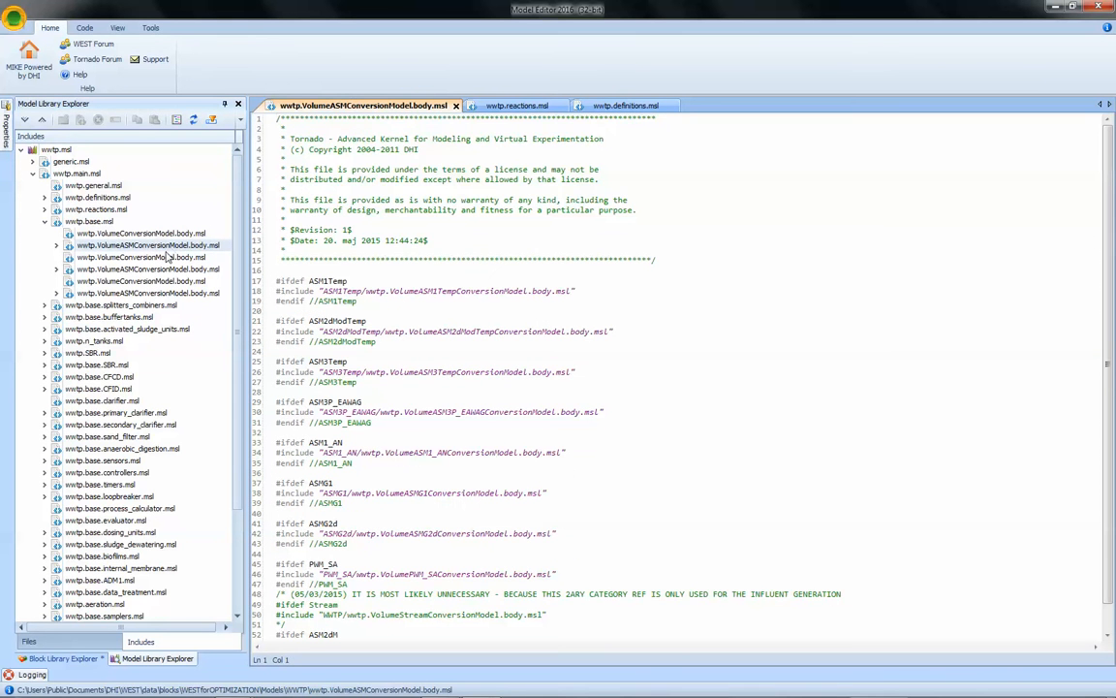
pyautogui.hotkey('ctrl', 'End')
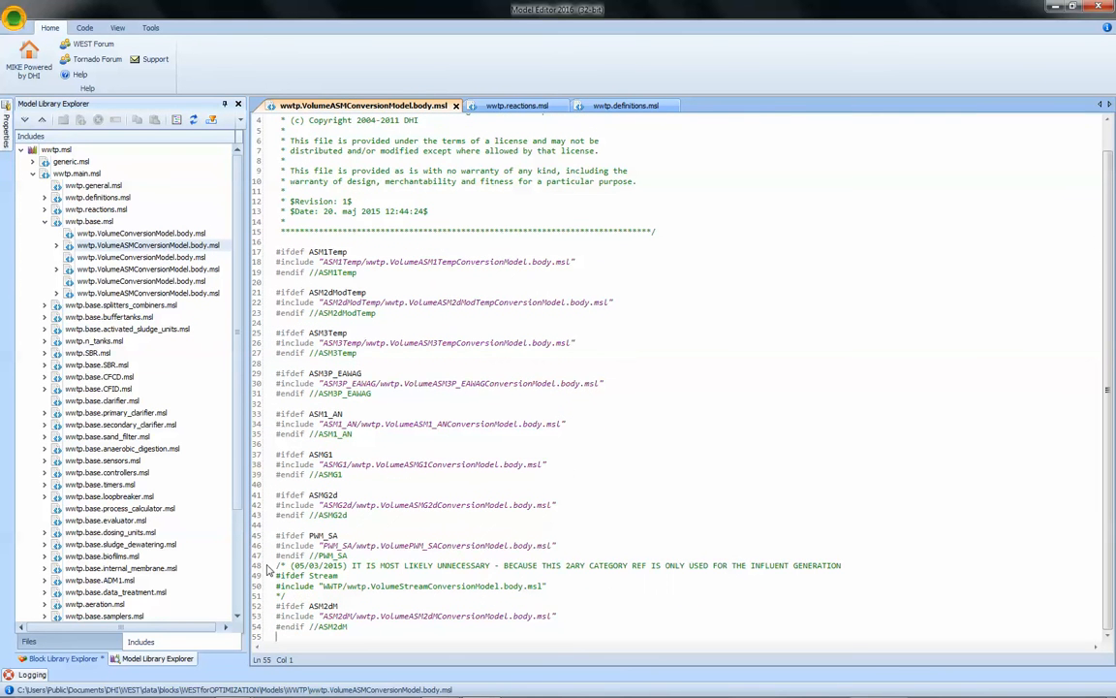
pyautogui.moveTo(276, 606); pyautogui.dragTo(380, 629)
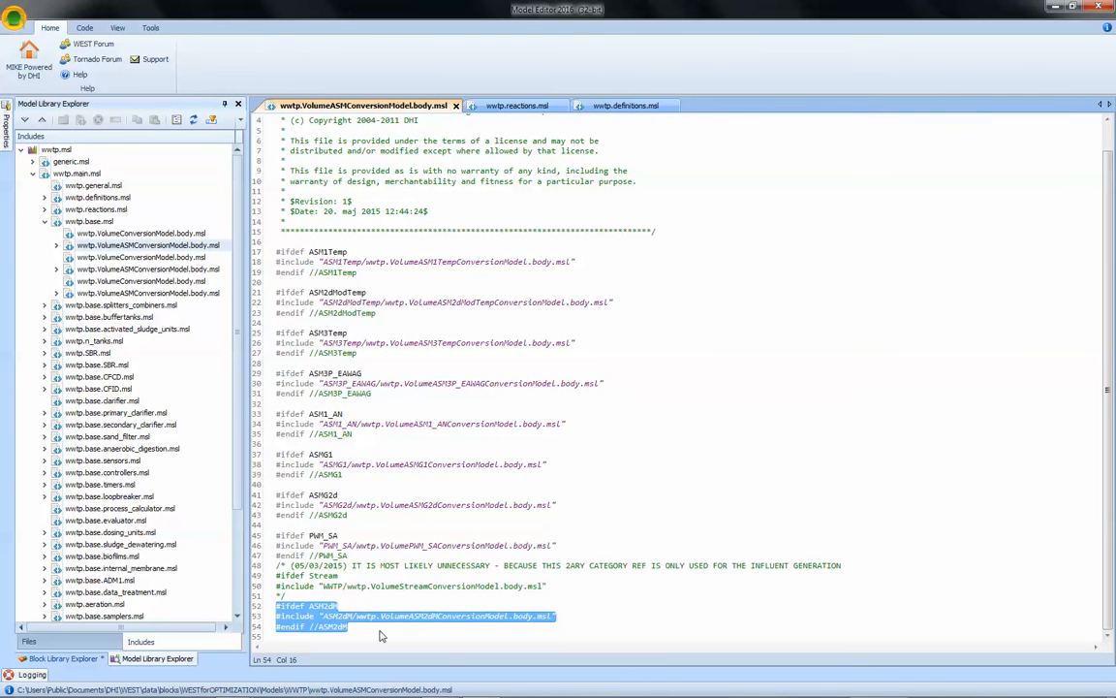
pyautogui.click(344, 638)
pyautogui.press('Return')
pyautogui.hotkey('ctrl', 'v')
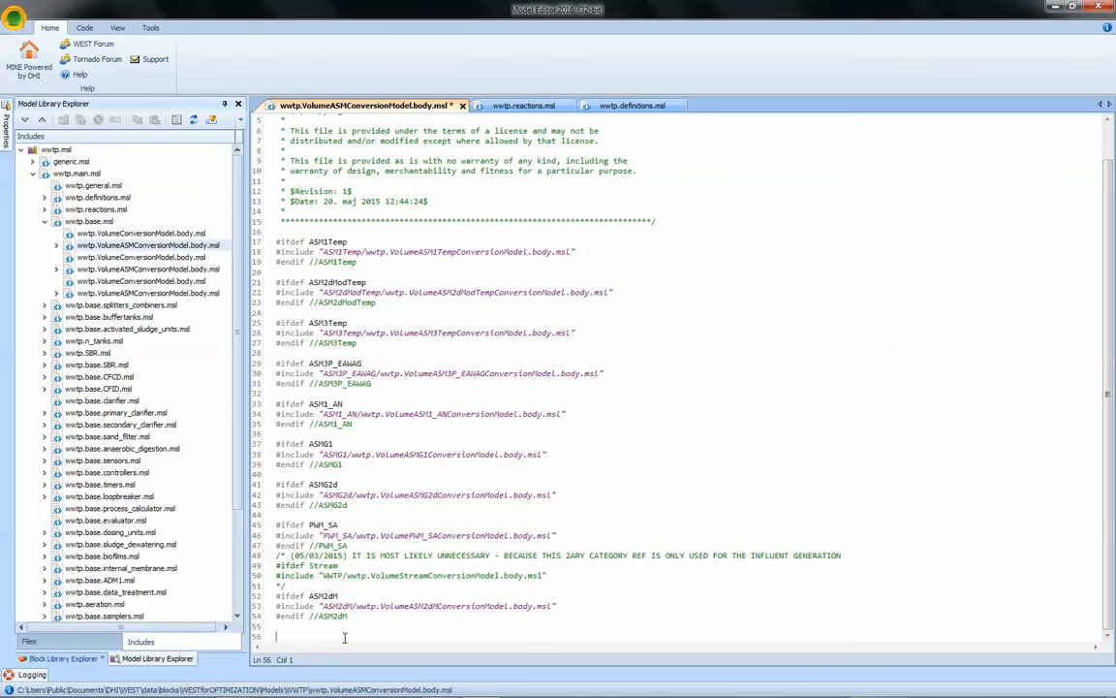
# Step: Change the ASM2dM references to ASM1Mod in the copied block's #ifdef, include path and #endif comment, and save the file
pyautogui.click(323, 616)
pyautogui.press('Delete')
pyautogui.press('Delete')
pyautogui.press('Delete')
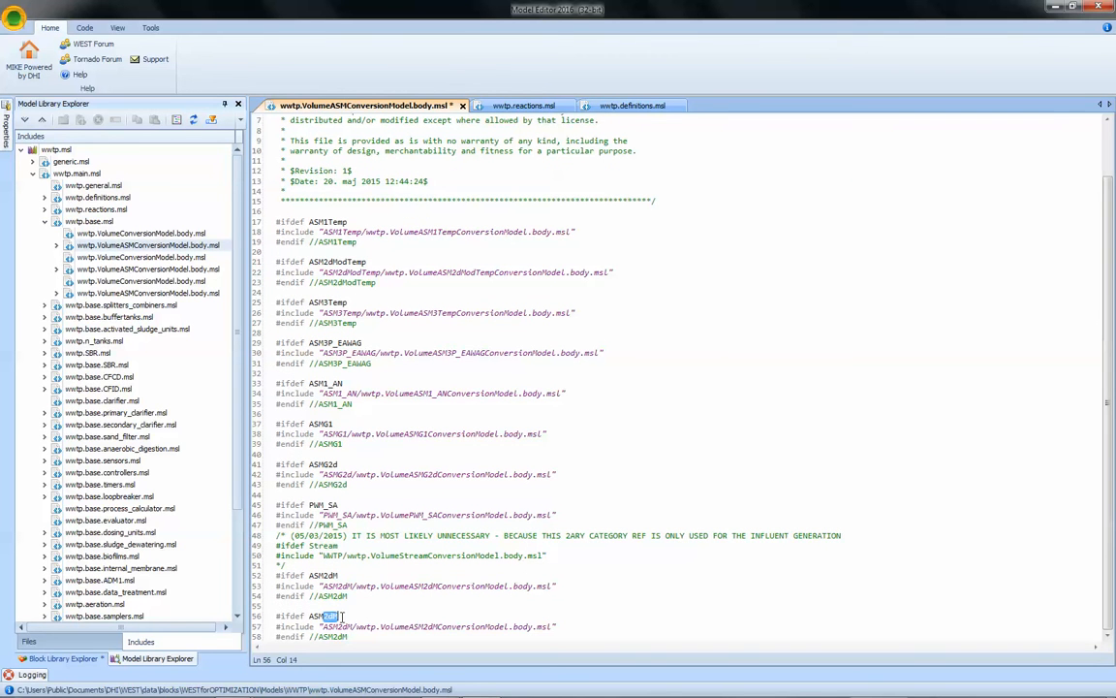
pyautogui.write('1Mod')
pyautogui.click(338, 627)
pyautogui.press('Delete')
pyautogui.press('Delete')
pyautogui.press('Delete')
pyautogui.write('1Mod')
pyautogui.moveTo(414, 627); pyautogui.dragTo(439, 627)
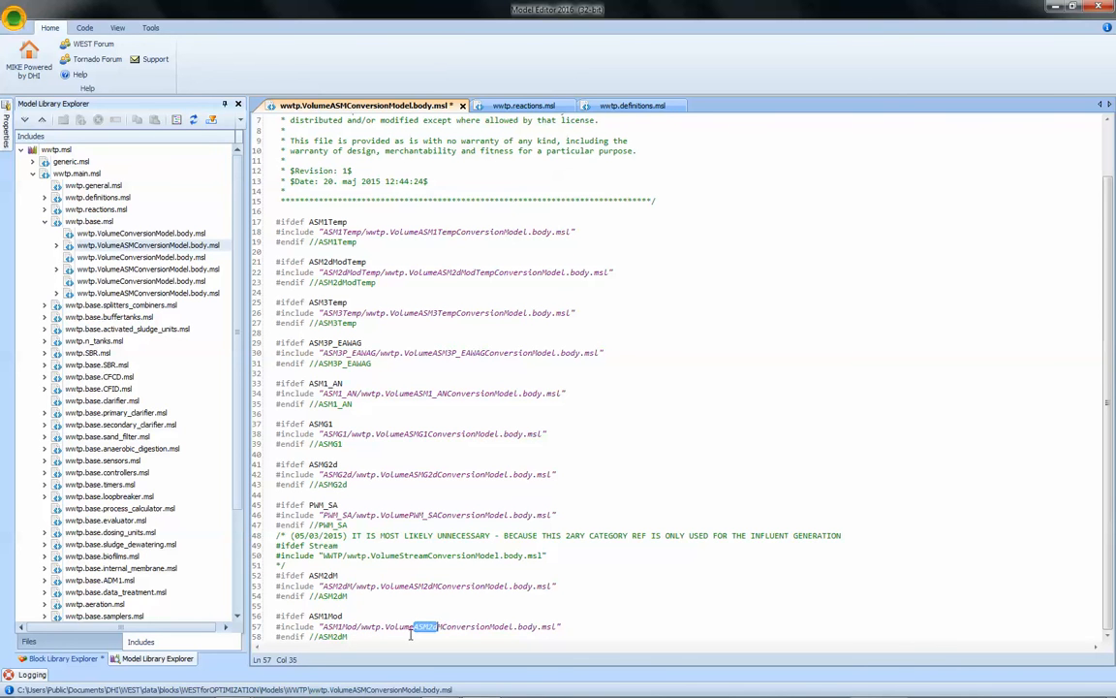
pyautogui.write('ASM1Mod')
pyautogui.doubleClick(326, 638)
pyautogui.write('ASM1Mod')
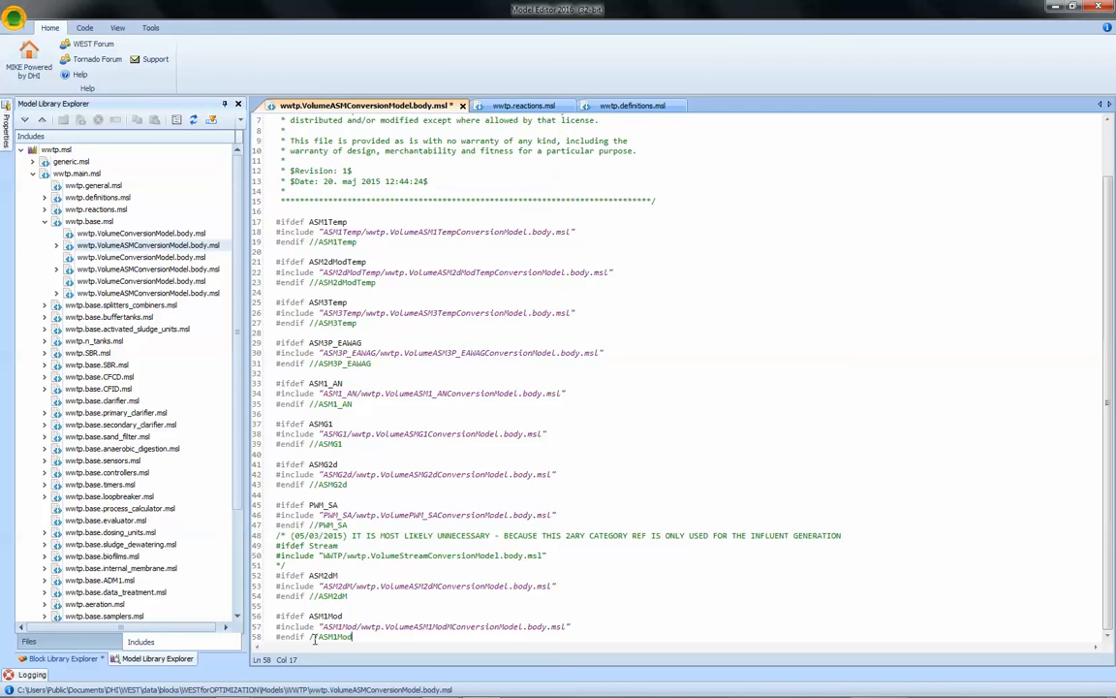
pyautogui.hotkey('ctrl', 's')
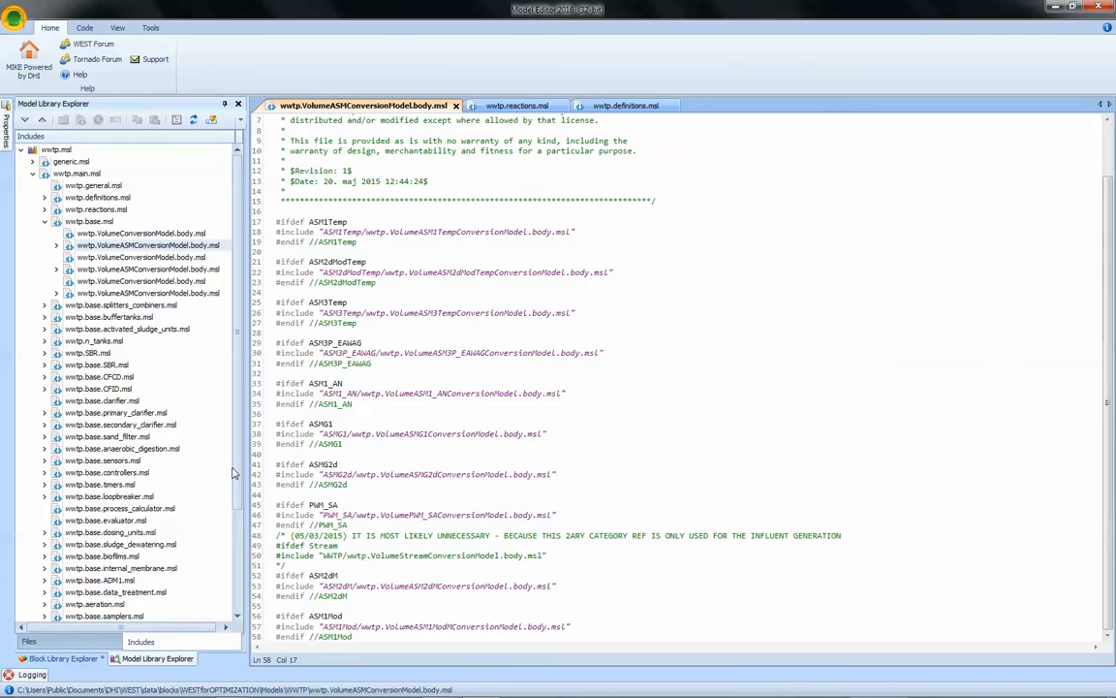
# Step: Close all open code files and save the WEST.WWTP block library
pyautogui.rightClick(397, 105)
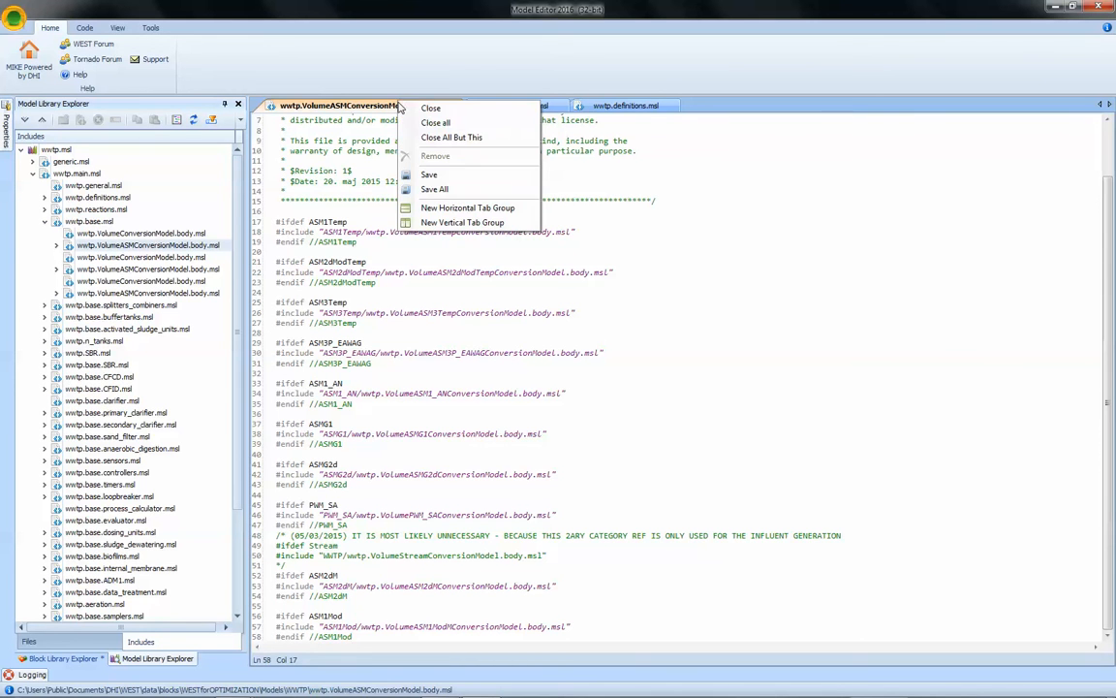
pyautogui.click(408, 122)
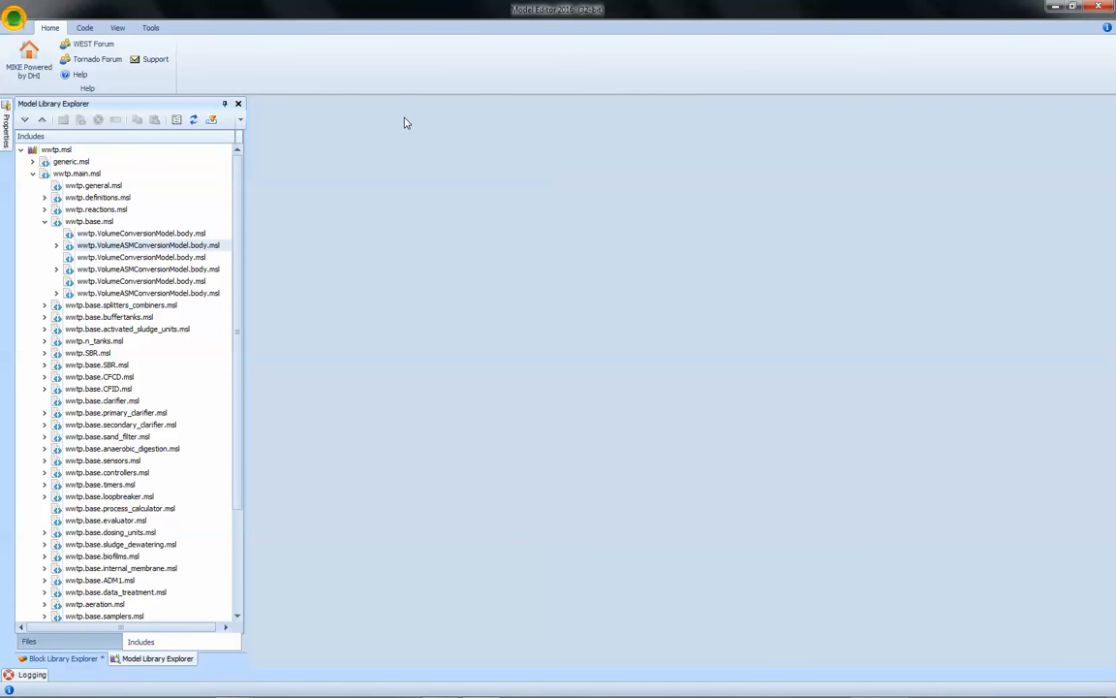
pyautogui.click(68, 659)
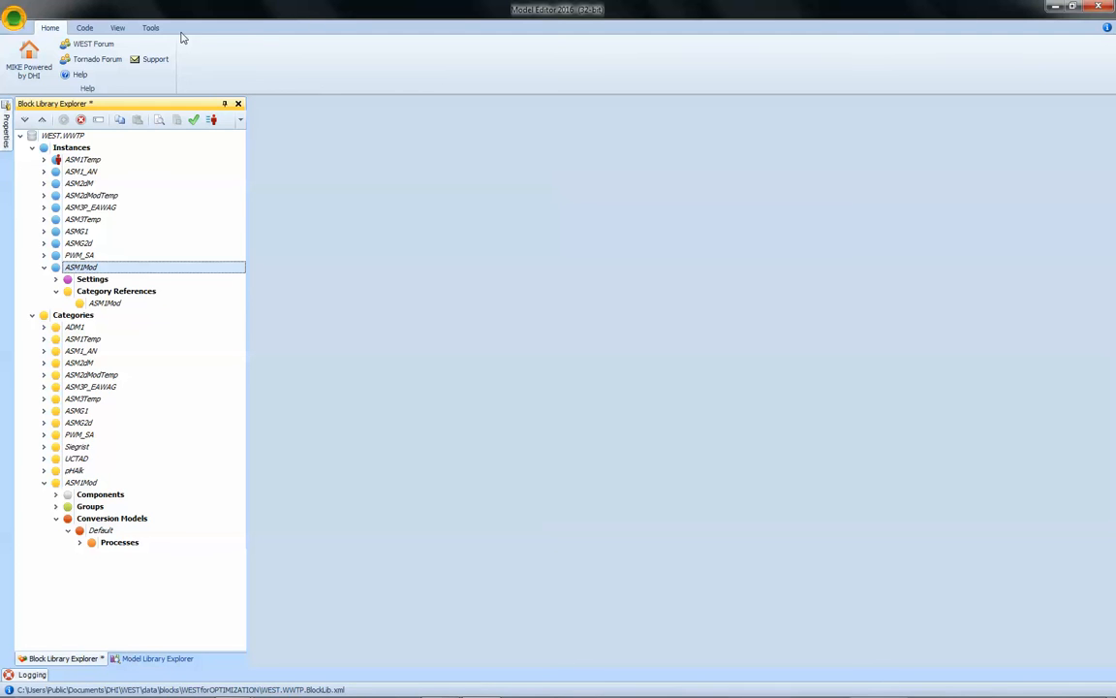
pyautogui.click(17, 22)
pyautogui.moveTo(35, 114)
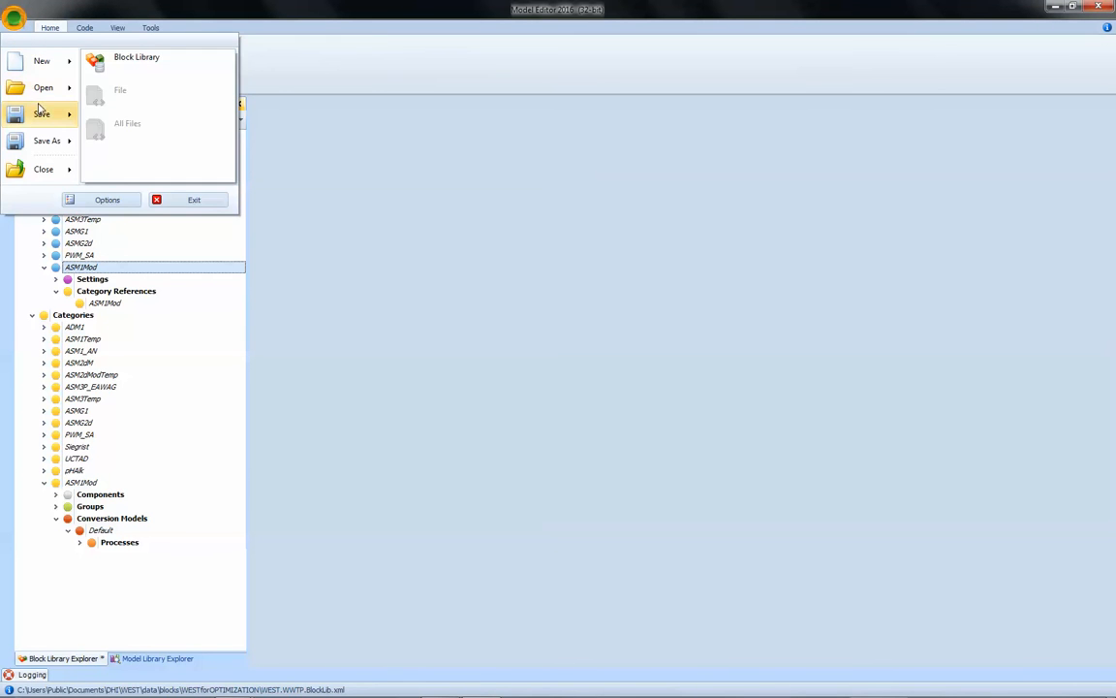
pyautogui.click(107, 58)
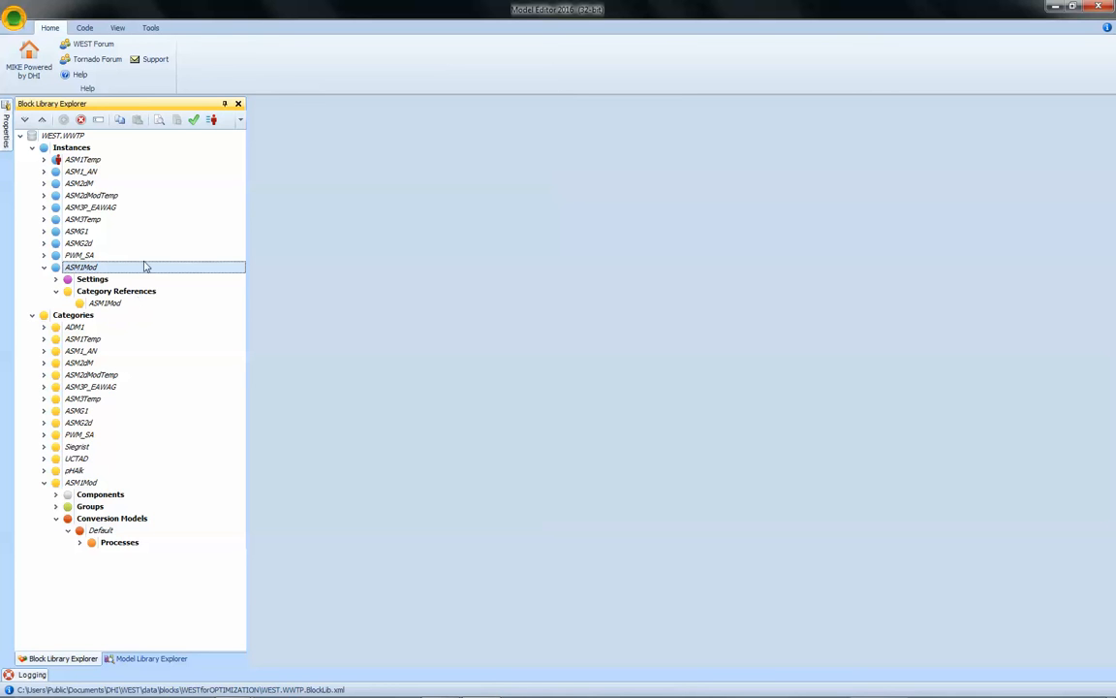
# Step: Run the instance check on the ASM1Mod instance and return to the model library's includes tree
pyautogui.click(195, 119)
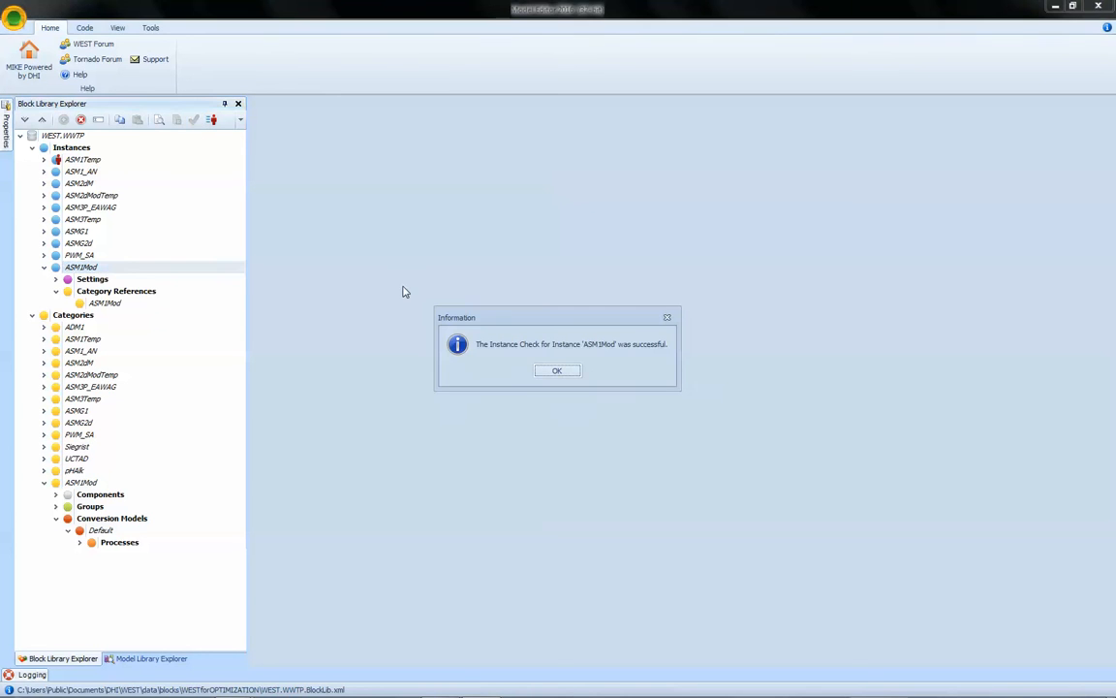
pyautogui.click(568, 373)
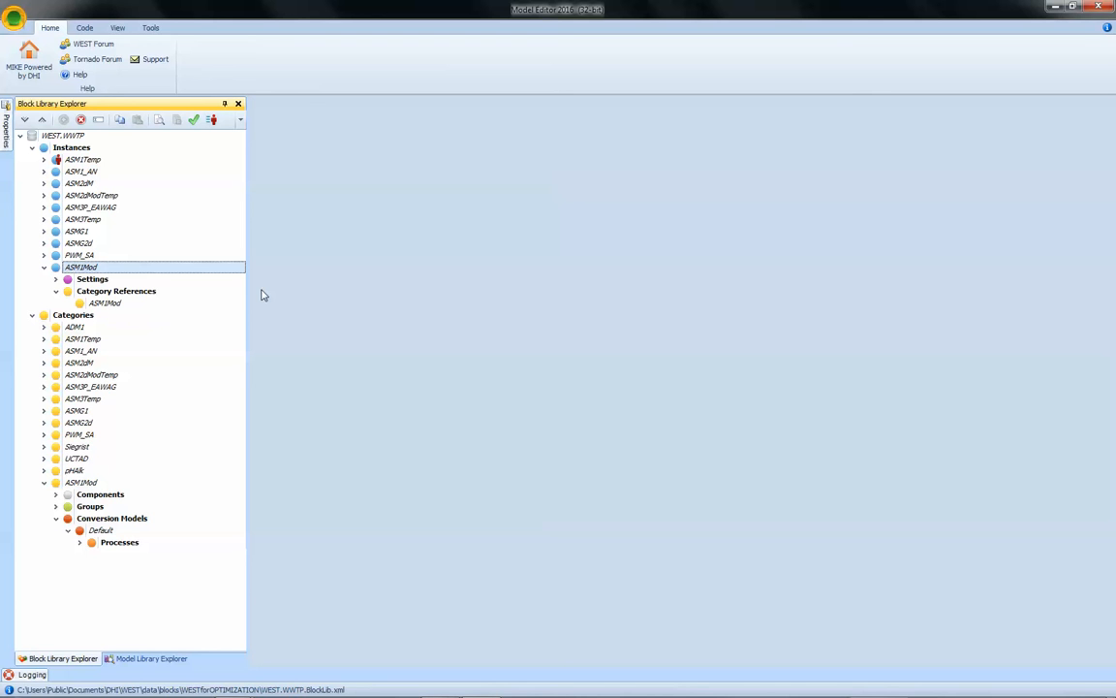
pyautogui.click(145, 659)
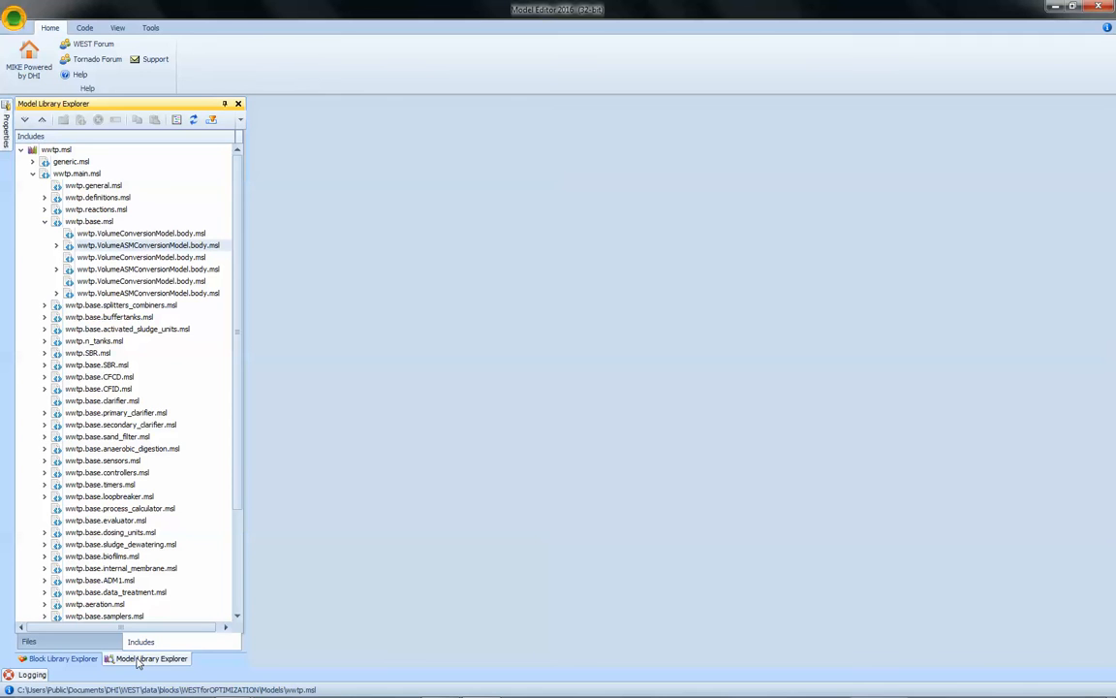
# Step: Open wwtp.base.msl and duplicate the #if (defined ASM1Temp) initial mass block directly below the original
pyautogui.click(84, 223)
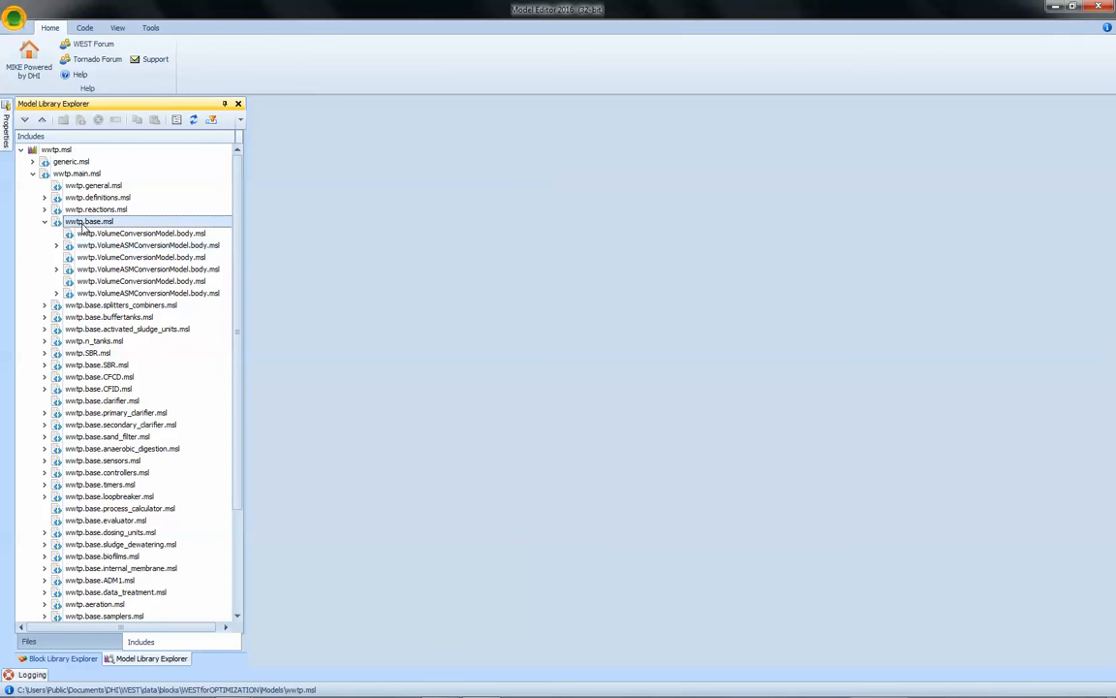
pyautogui.doubleClick(84, 223)
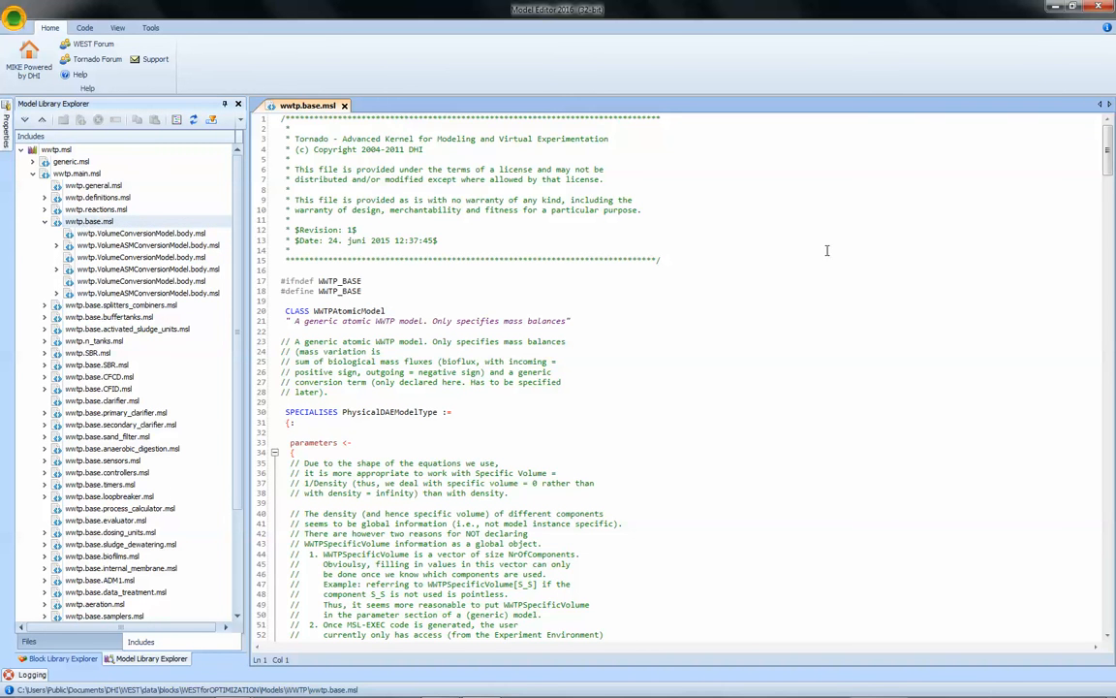
pyautogui.moveTo(1108, 145); pyautogui.dragTo(1111, 231)
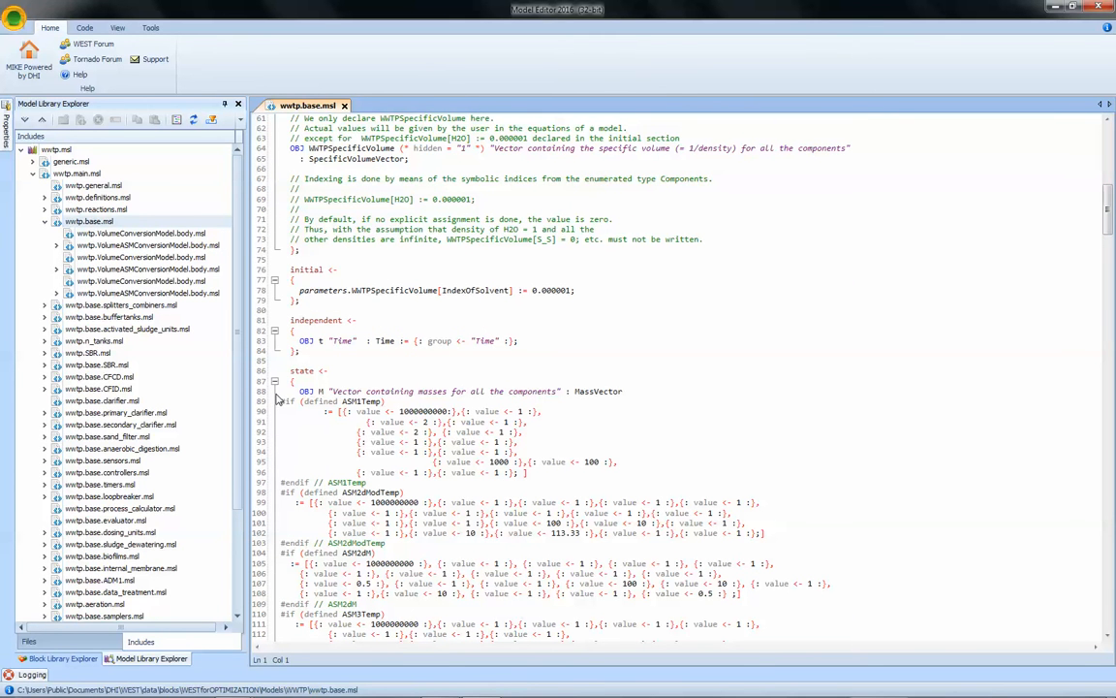
pyautogui.moveTo(298, 391); pyautogui.dragTo(320, 397)
pyautogui.moveTo(281, 401); pyautogui.dragTo(258, 495)
pyautogui.hotkey('ctrl', 'c')
pyautogui.click(281, 492)
pyautogui.hotkey('ctrl', 'v')
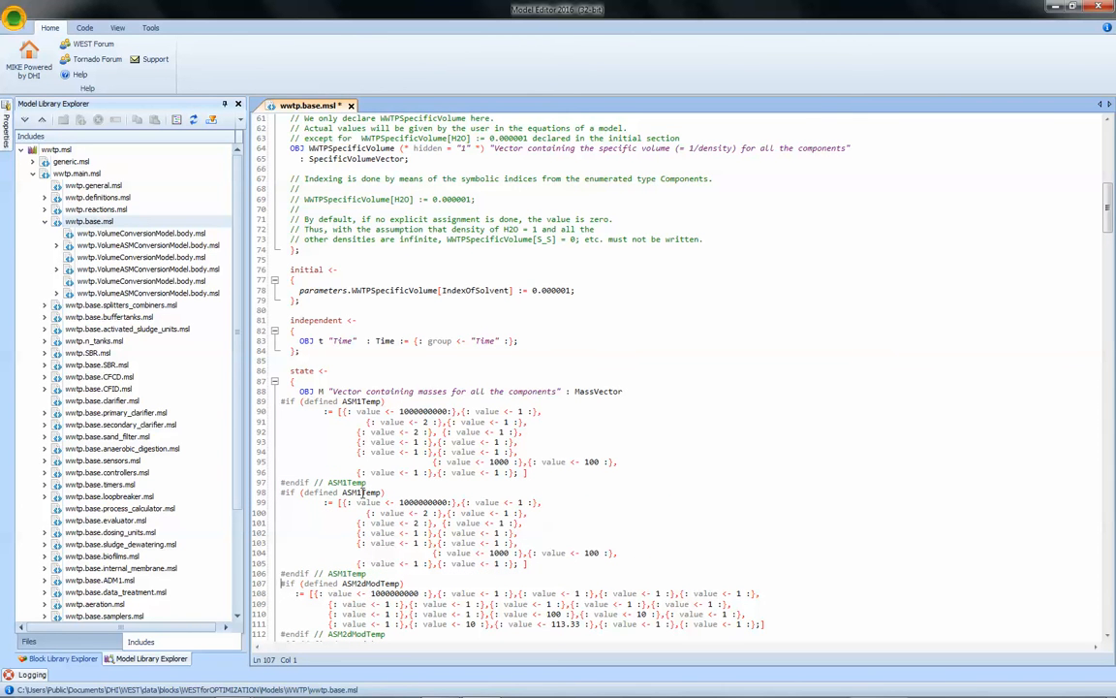
# Step: Change the copied block's condition to ASM1Mod, add an extra {: value <- 1 :}, entry to its second line of values, and save the file
pyautogui.moveTo(360, 492); pyautogui.dragTo(384, 494)
pyautogui.write('Mod')
pyautogui.click(448, 512)
pyautogui.moveTo(448, 513); pyautogui.dragTo(529, 516)
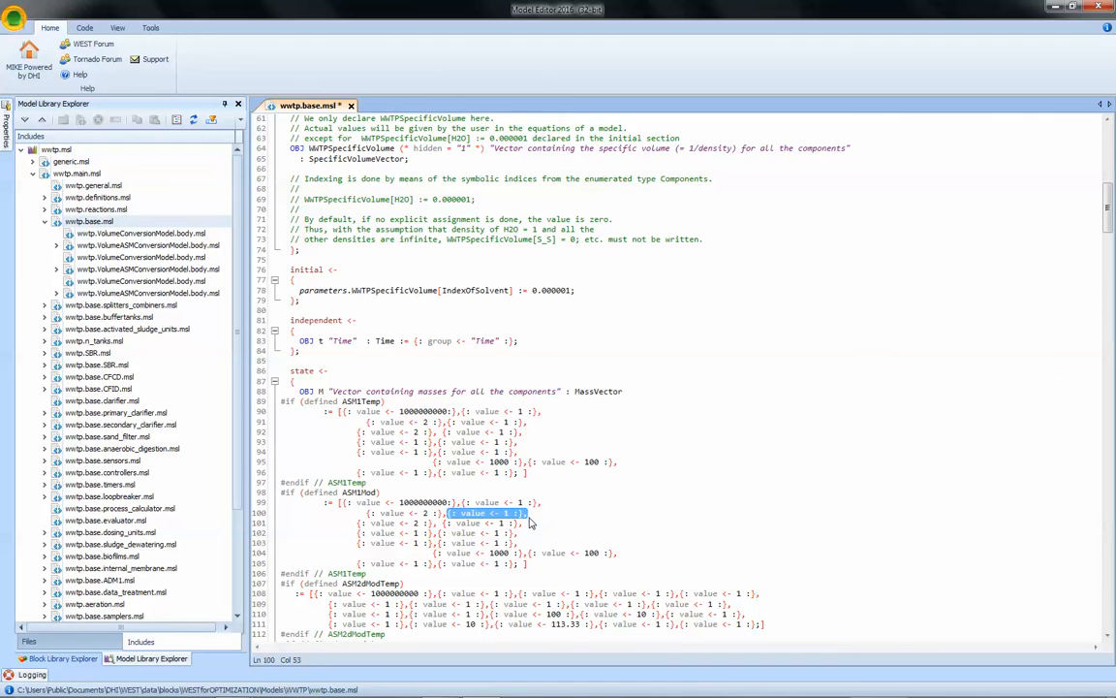
pyautogui.hotkey('ctrl', 'c')
pyautogui.click(536, 515)
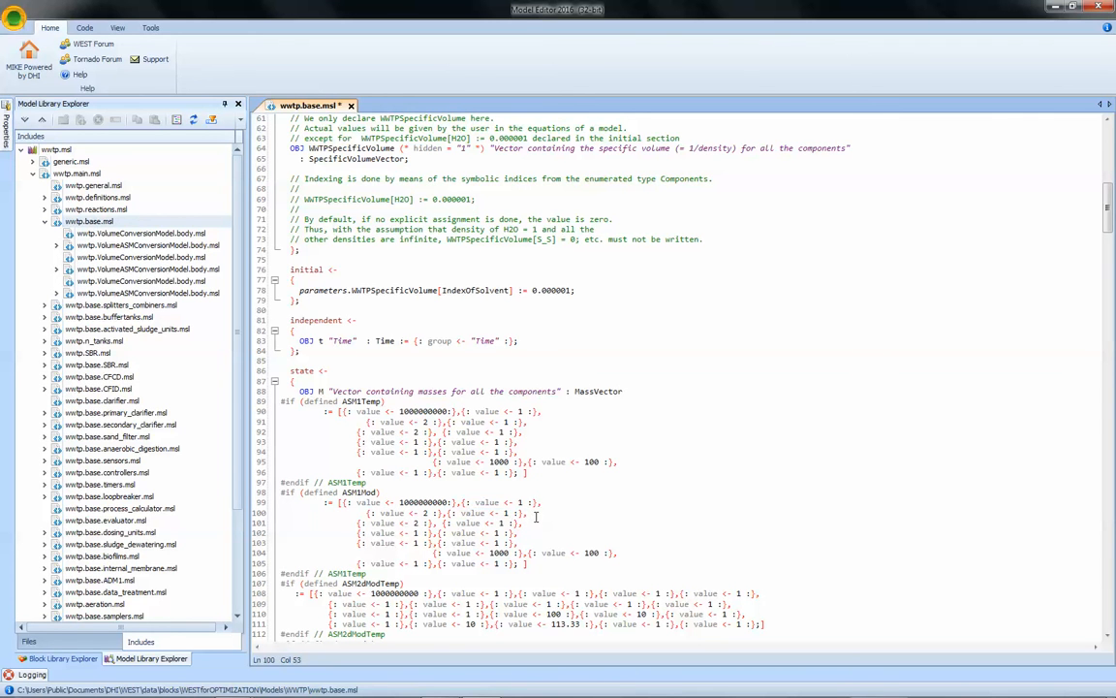
pyautogui.hotkey('ctrl', 'v')
pyautogui.hotkey('ctrl', 's')
# Step: Switch to WESTforOPTIMIZATION and create a new project named Video_AddNewComponent using the ASM1Mod instance
pyautogui.hotkey('alt', 'Tab')
pyautogui.hotkey('alt', 'Tab')
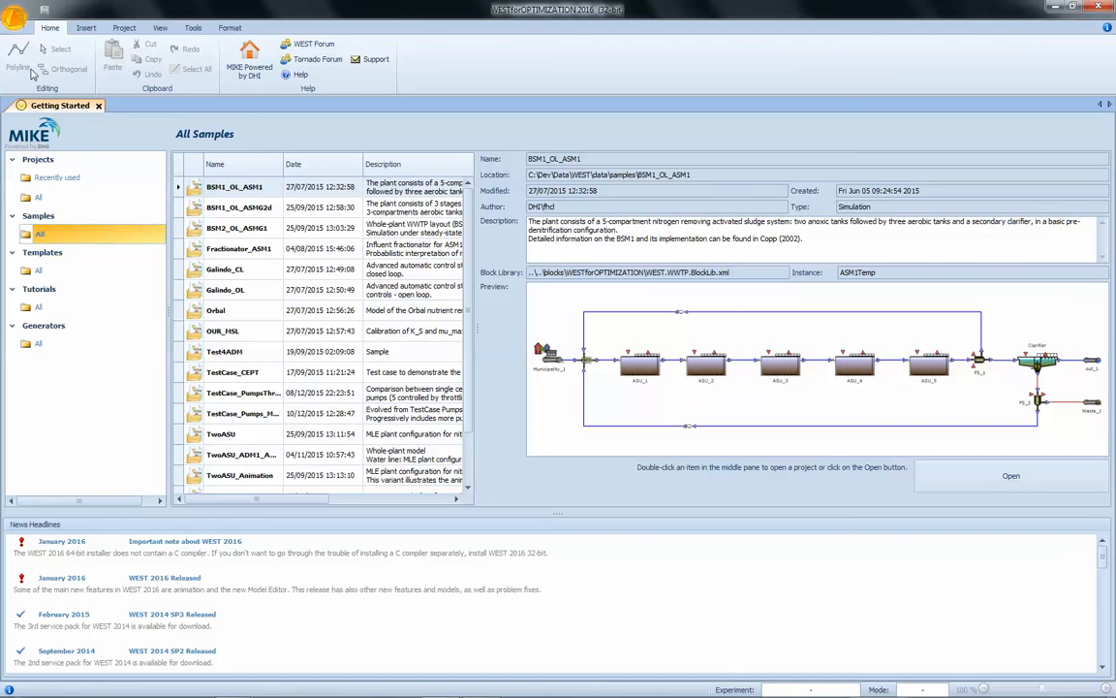
pyautogui.click(19, 23)
pyautogui.click(38, 63)
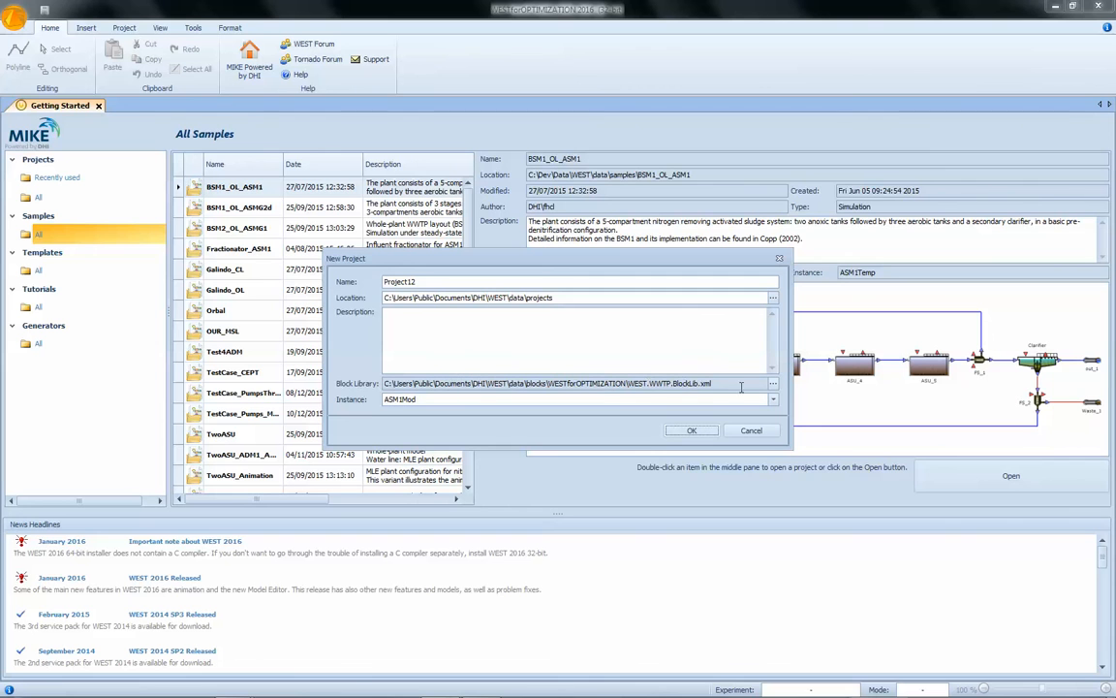
pyautogui.click(405, 402)
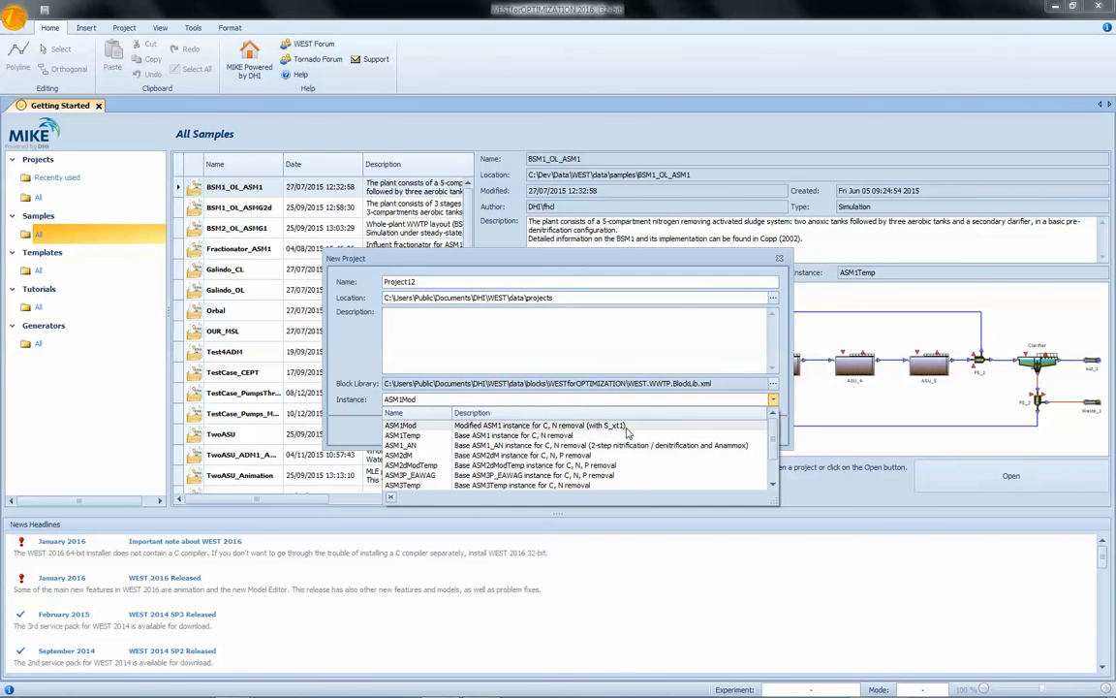
pyautogui.click(524, 427)
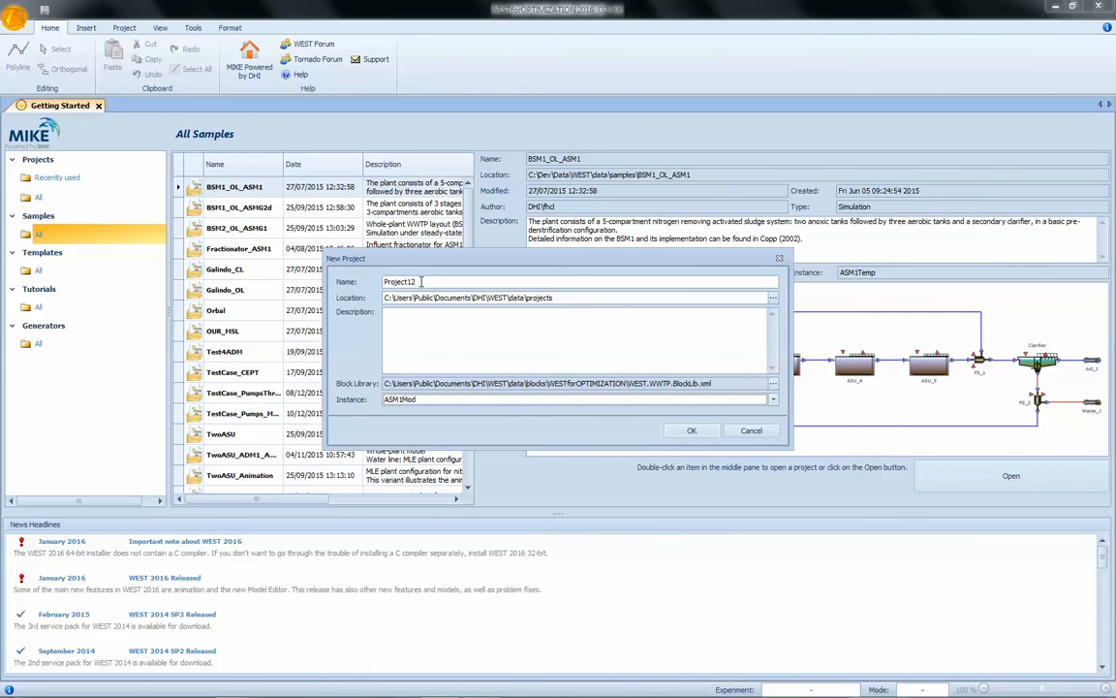
pyautogui.moveTo(420, 282); pyautogui.dragTo(331, 292)
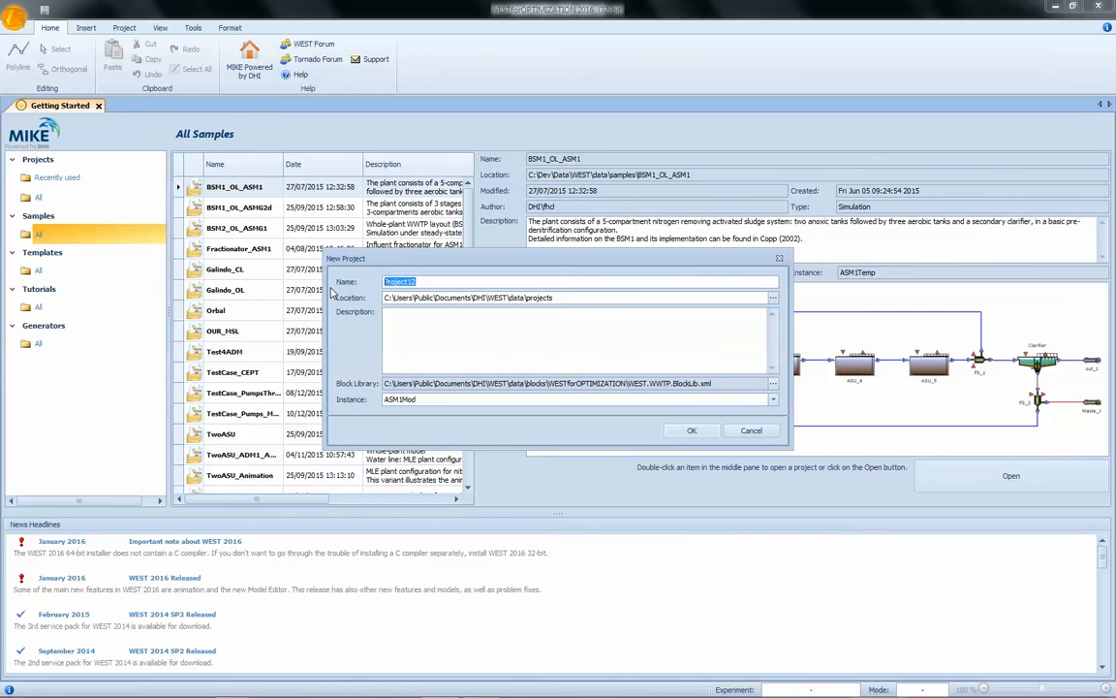
pyautogui.write('Video_AddNewComponent')
pyautogui.press('Return')
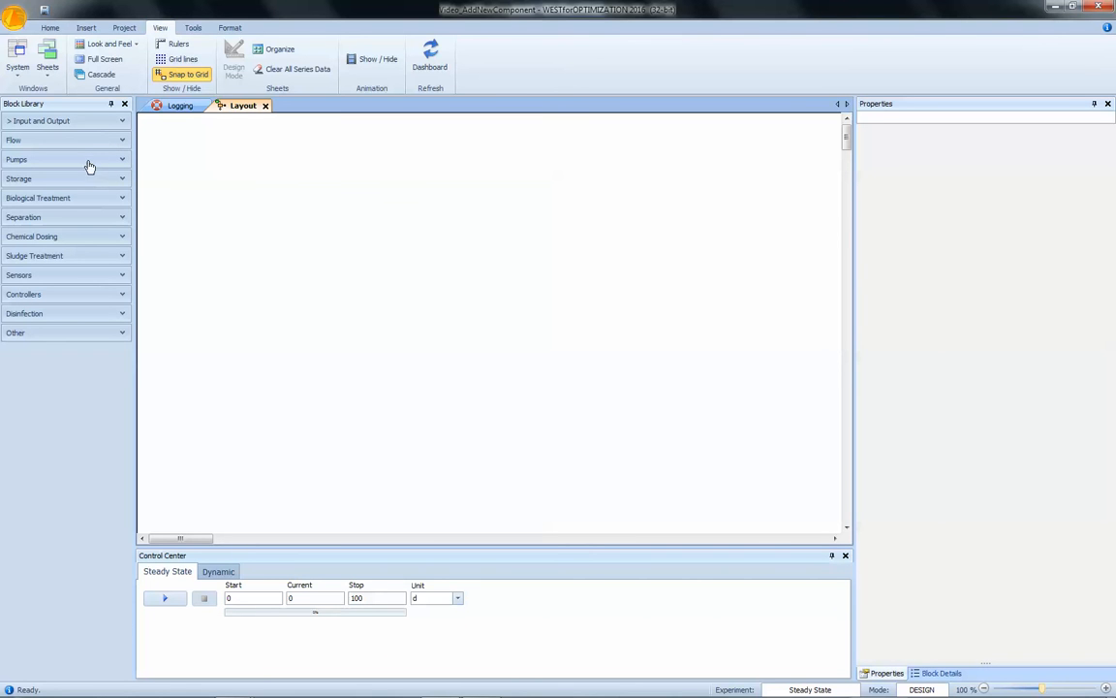
# Step: Place an Activated sludge unit from the Biological Treatment blocks in the upper part of the empty layout
pyautogui.click(83, 200)
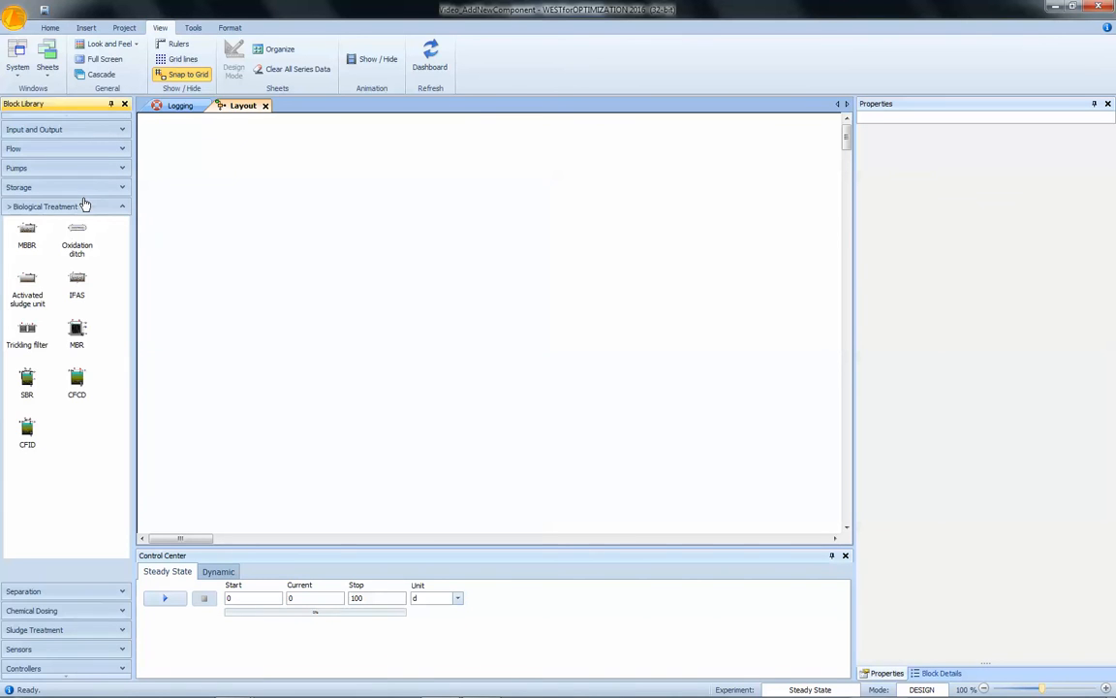
pyautogui.click(35, 281)
pyautogui.moveTo(35, 281); pyautogui.dragTo(278, 209)
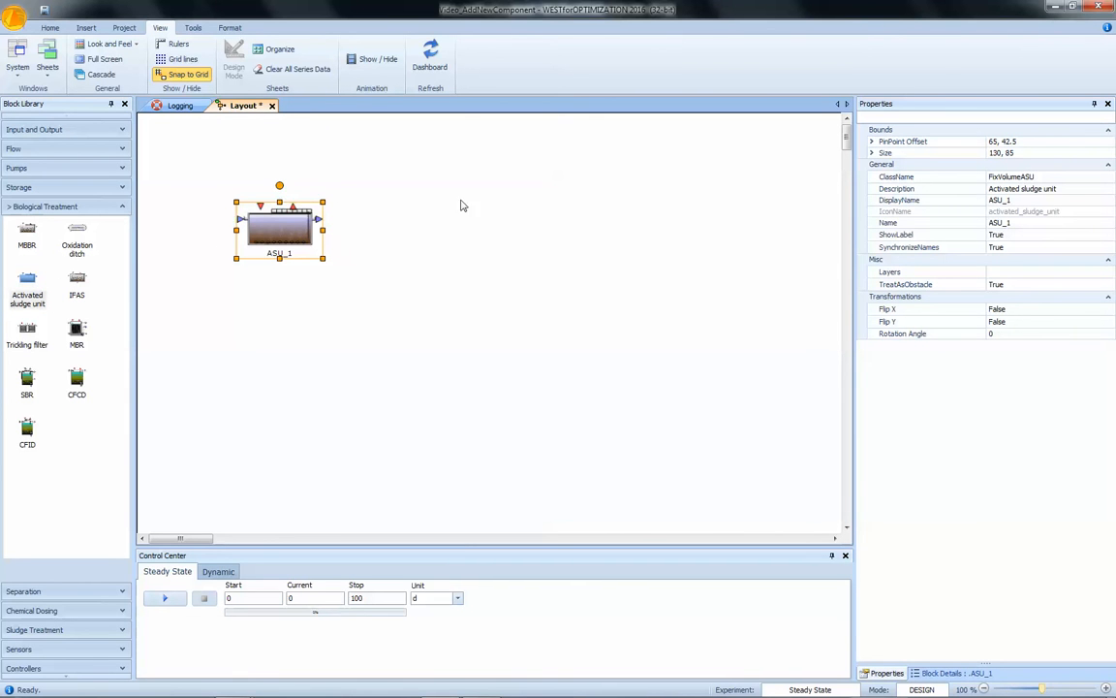
# Step: Examine the activated sludge unit's block details, checking the S_xt1 entries among its concentration and mass variables
pyautogui.click(918, 676)
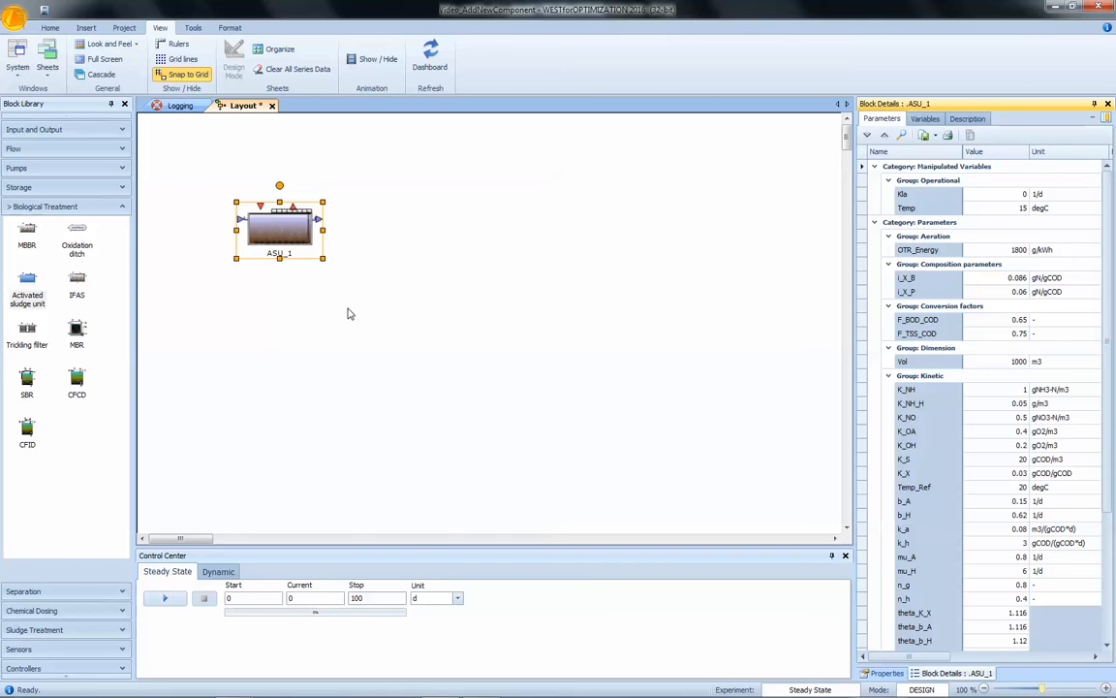
pyautogui.moveTo(855, 354); pyautogui.dragTo(775, 354)
pyautogui.click(839, 119)
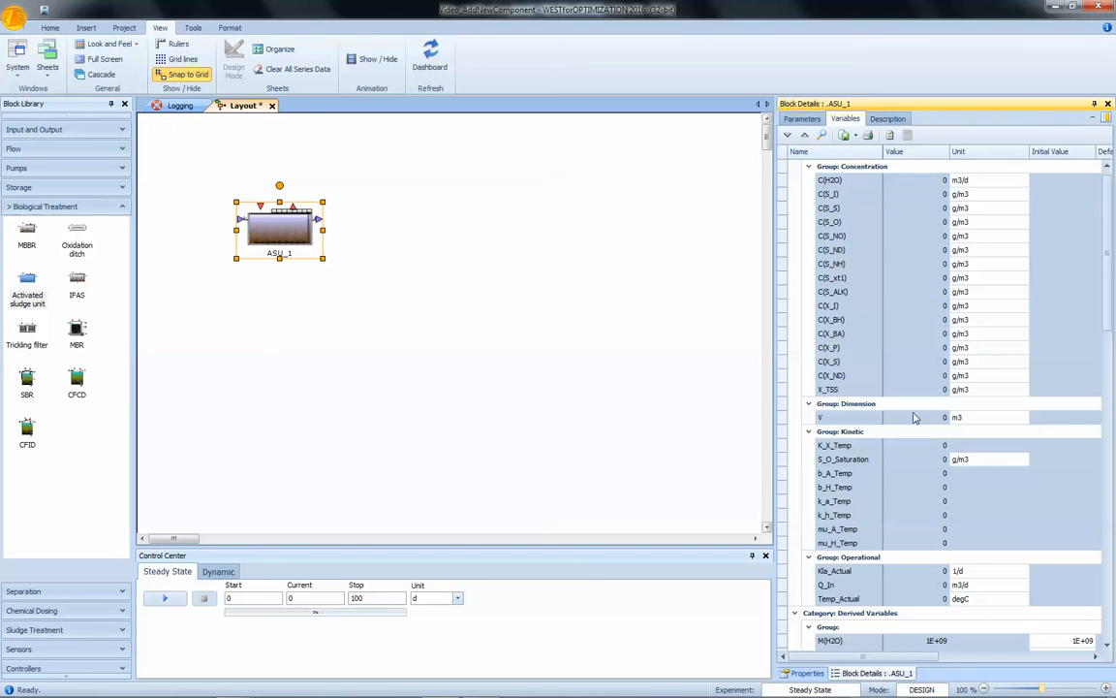
pyautogui.moveTo(1109, 325); pyautogui.dragTo(1113, 416)
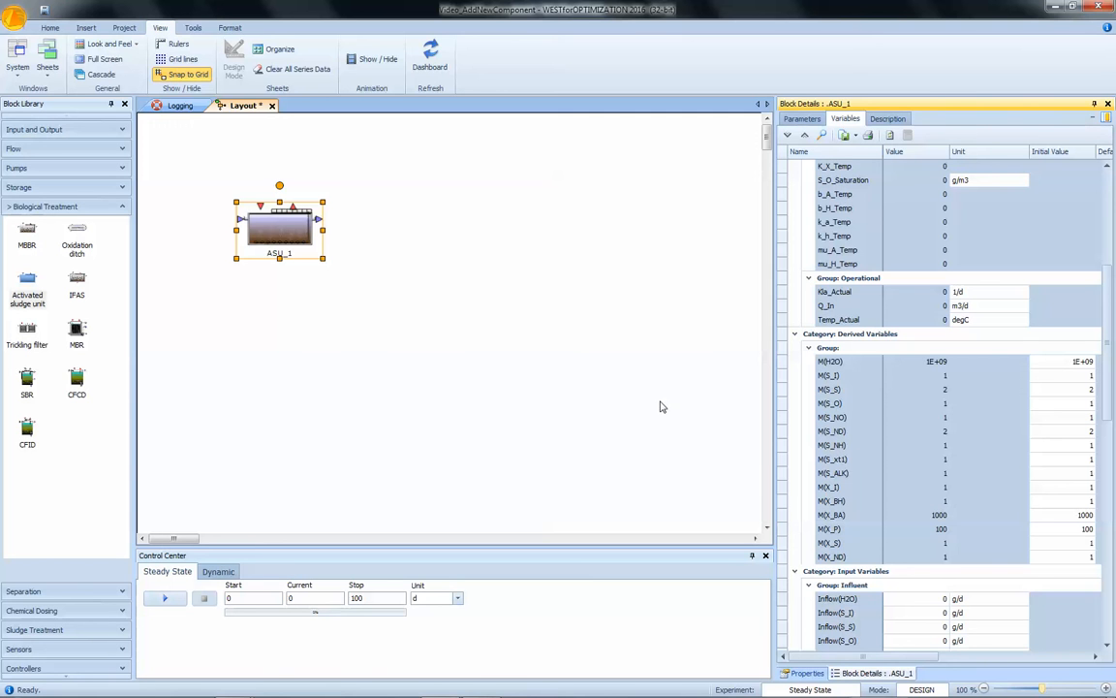
pyautogui.hotkey('alt', 'Tab')
pyautogui.hotkey('alt', 'Tab')
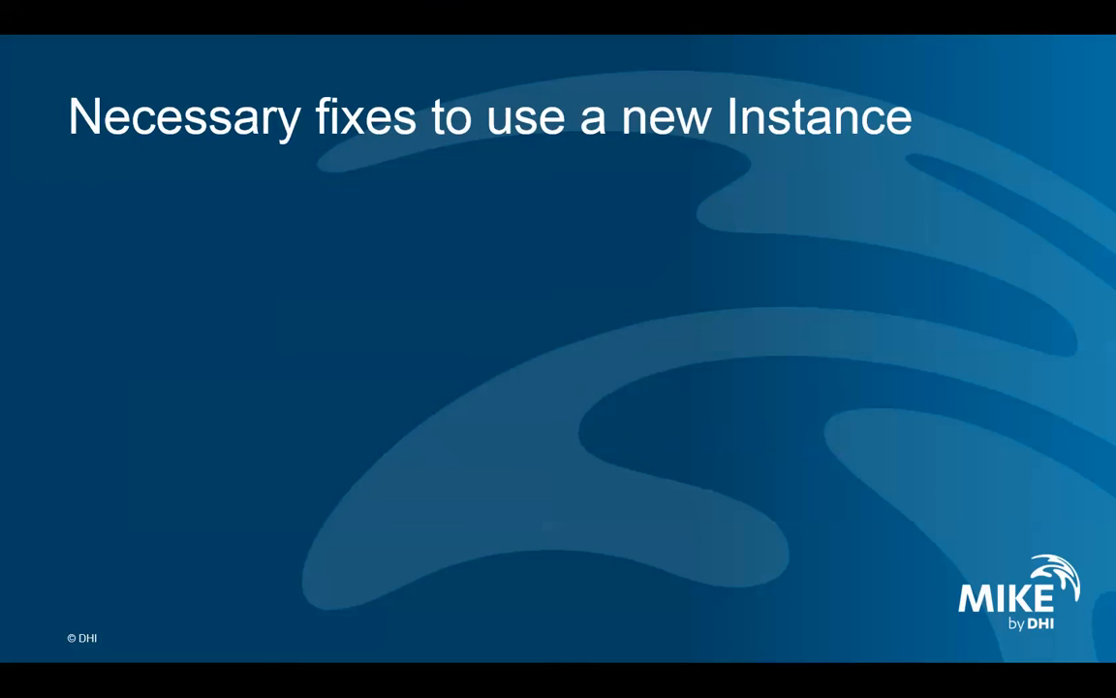